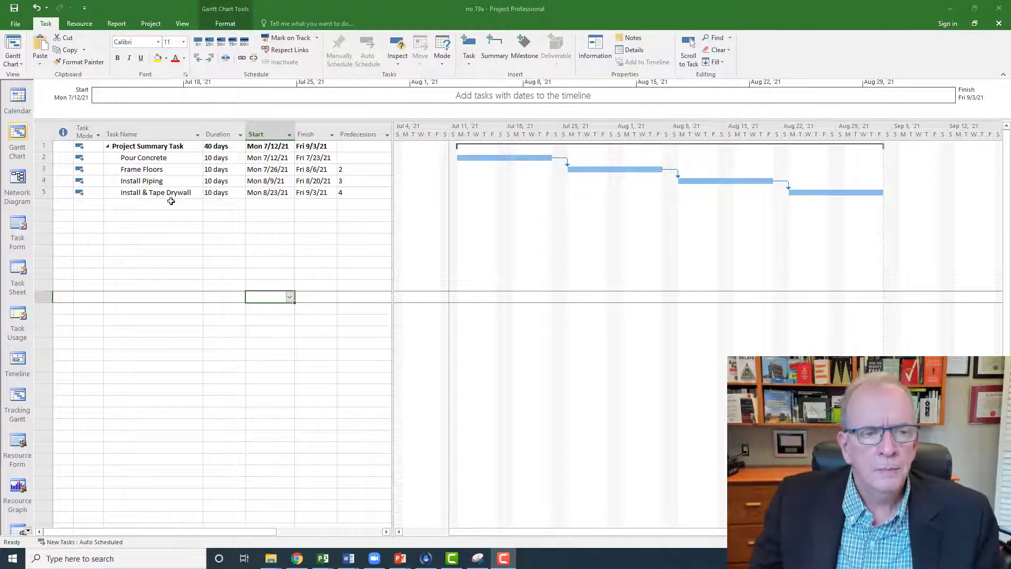
Step: Review the tasks from Pour Concrete to Install & Tape Drywall and their durations in the Gantt Chart
{"action": "left_click", "coordinate": [171, 159]}
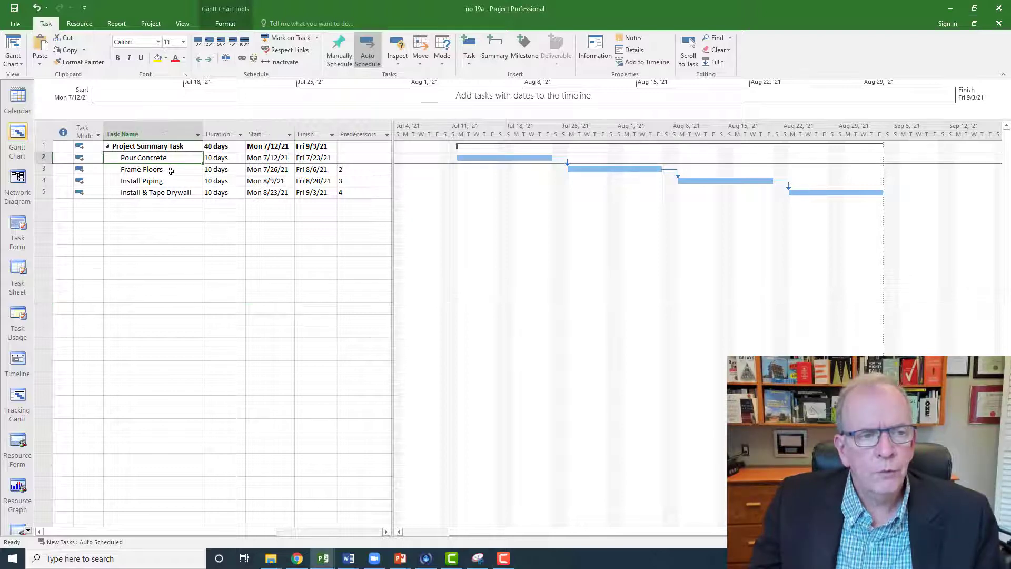
{"action": "left_click", "coordinate": [171, 170]}
{"action": "left_click", "coordinate": [172, 162]}
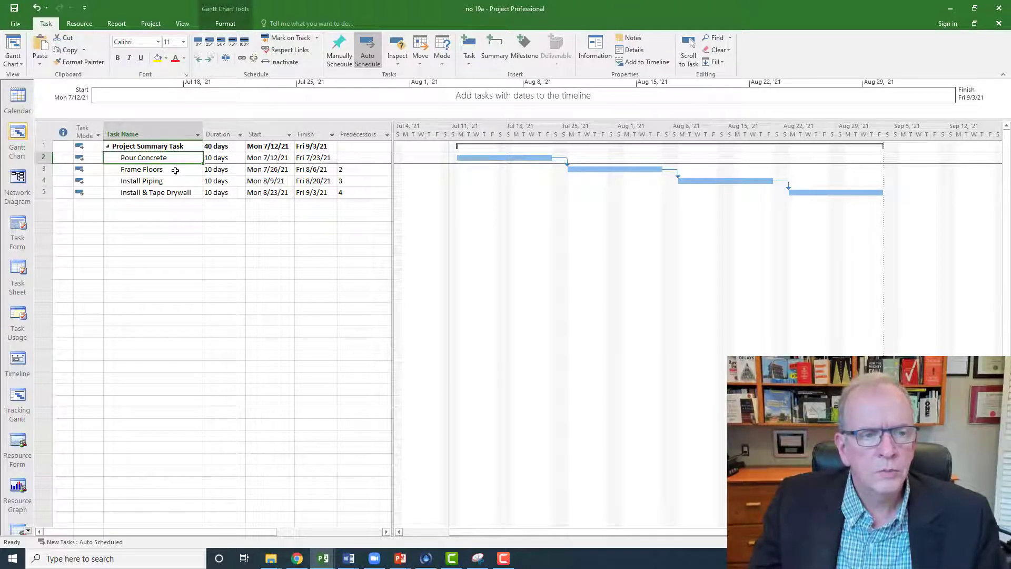
{"action": "left_click", "coordinate": [173, 171]}
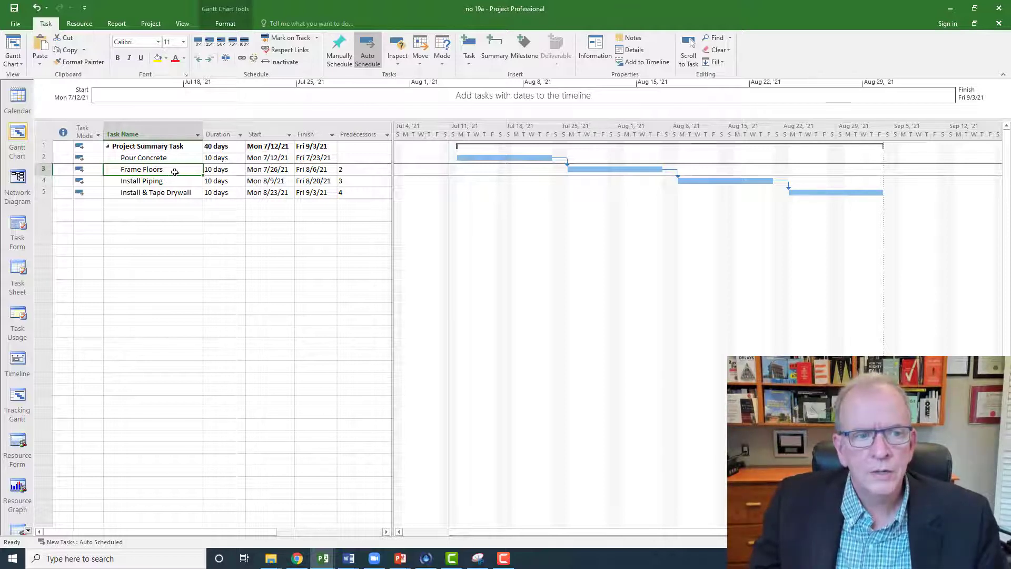
{"action": "left_click", "coordinate": [170, 183]}
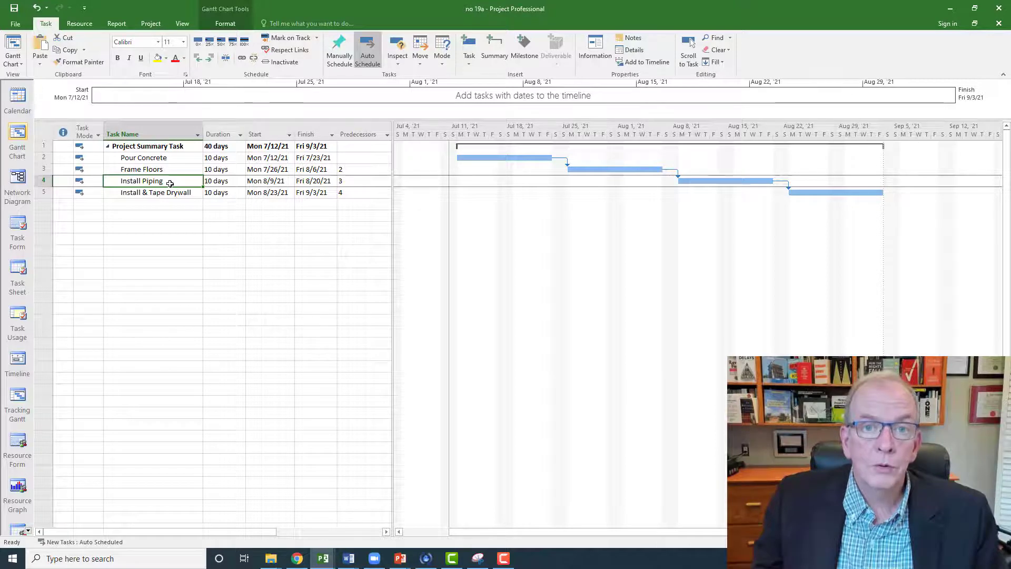
{"action": "left_click", "coordinate": [167, 196]}
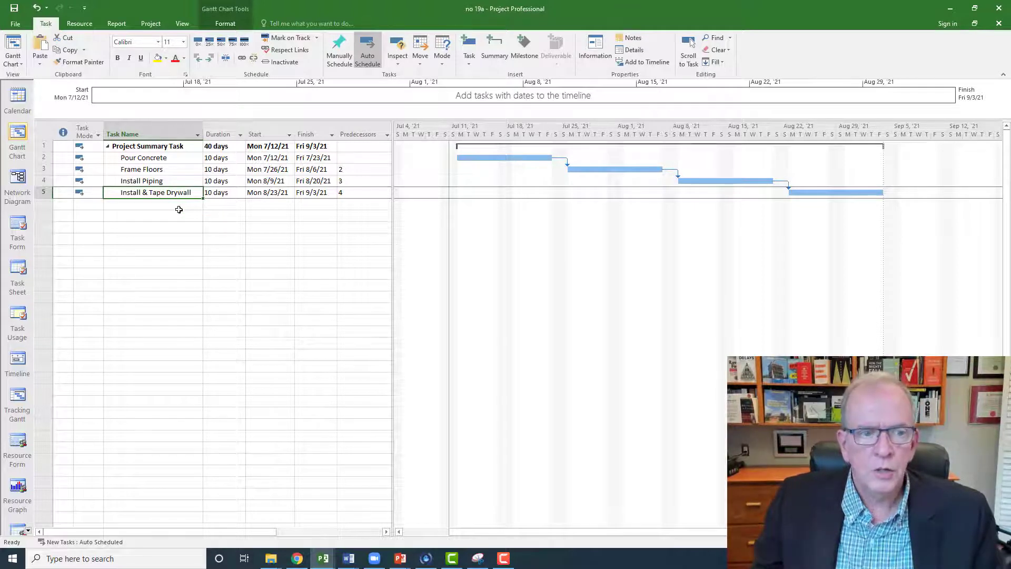
{"action": "left_click_drag", "start_coordinate": [217, 160], "coordinate": [217, 194]}
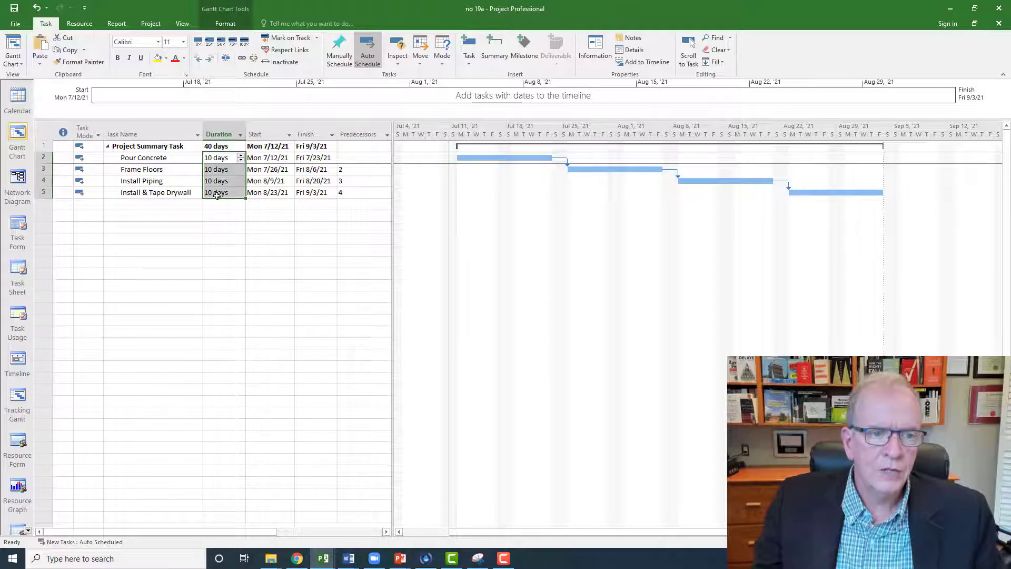
{"action": "left_click", "coordinate": [217, 204]}
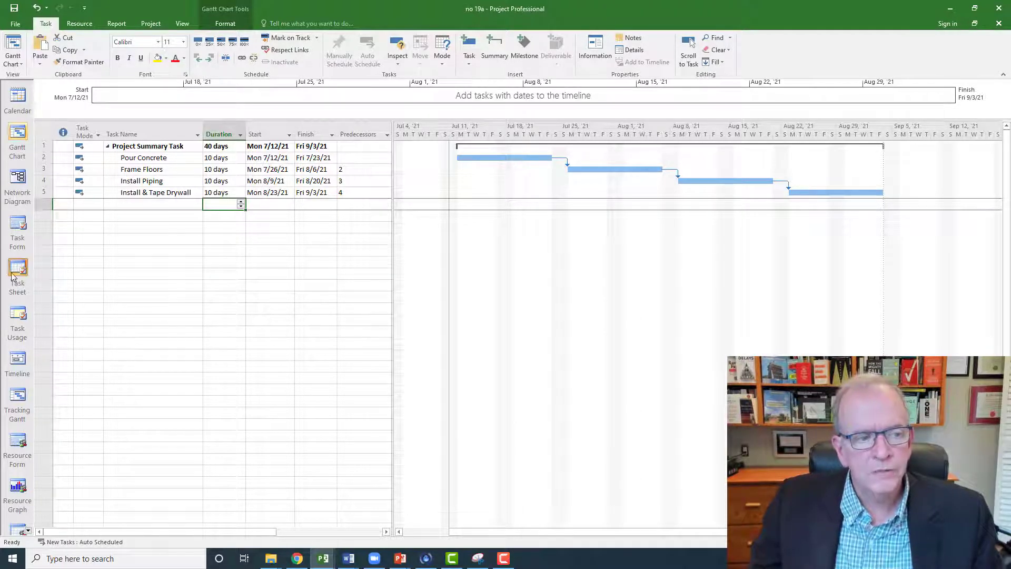
Step: Hide the View Bar and display the Resource Sheet with a slightly wider Resource Name column
{"action": "right_click", "coordinate": [6, 254]}
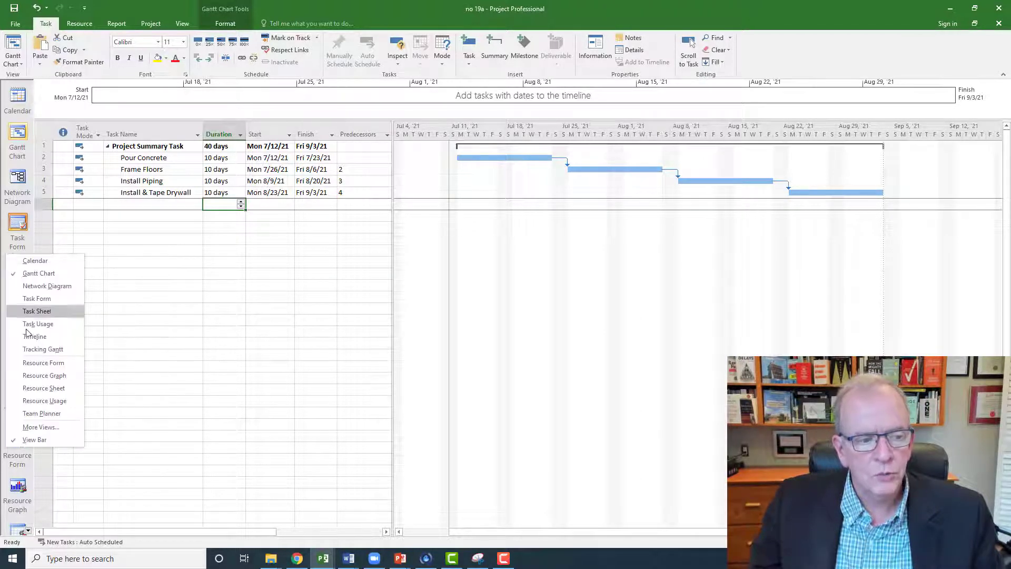
{"action": "left_click", "coordinate": [36, 440]}
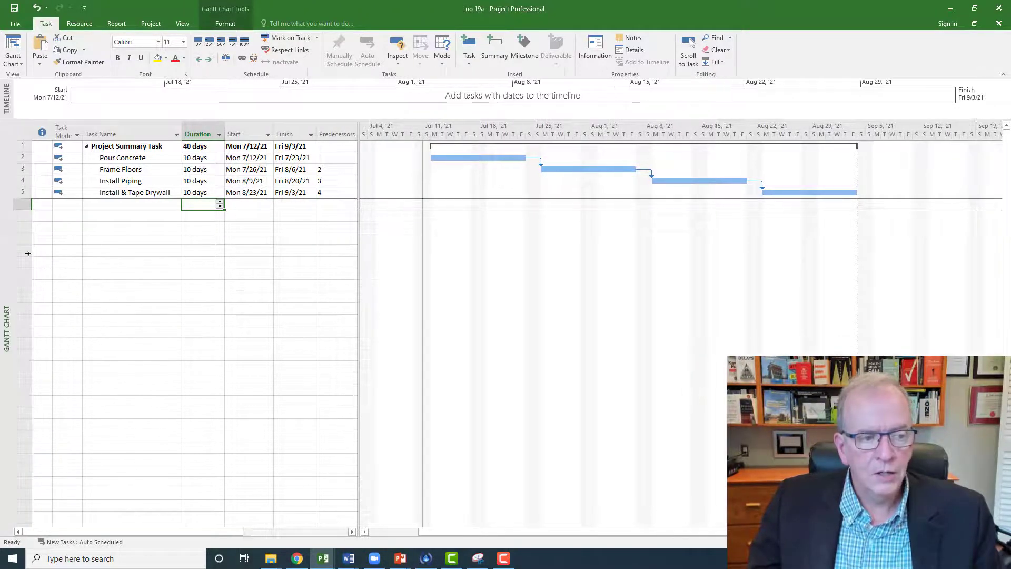
{"action": "right_click", "coordinate": [5, 255]}
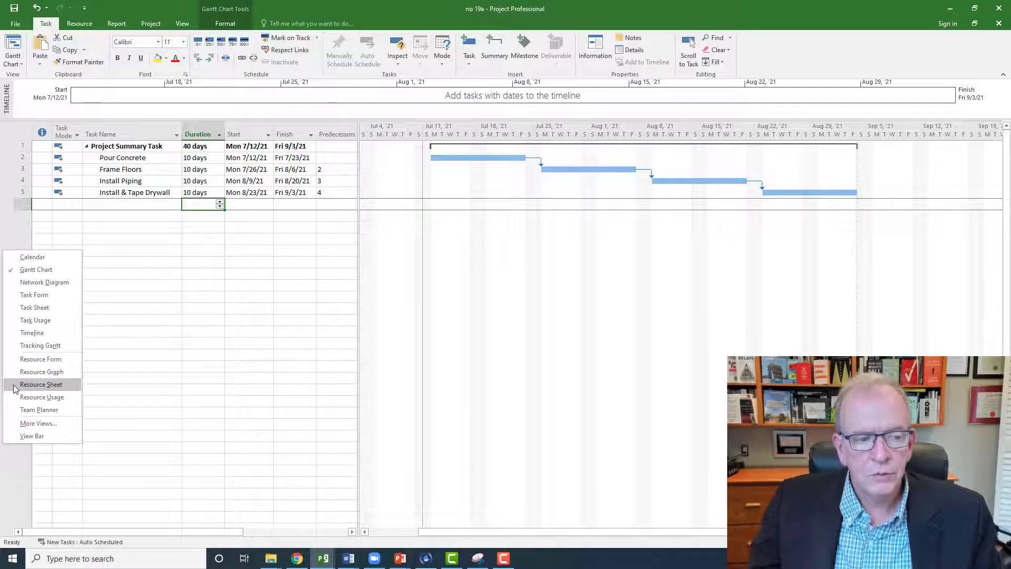
{"action": "left_click", "coordinate": [41, 385]}
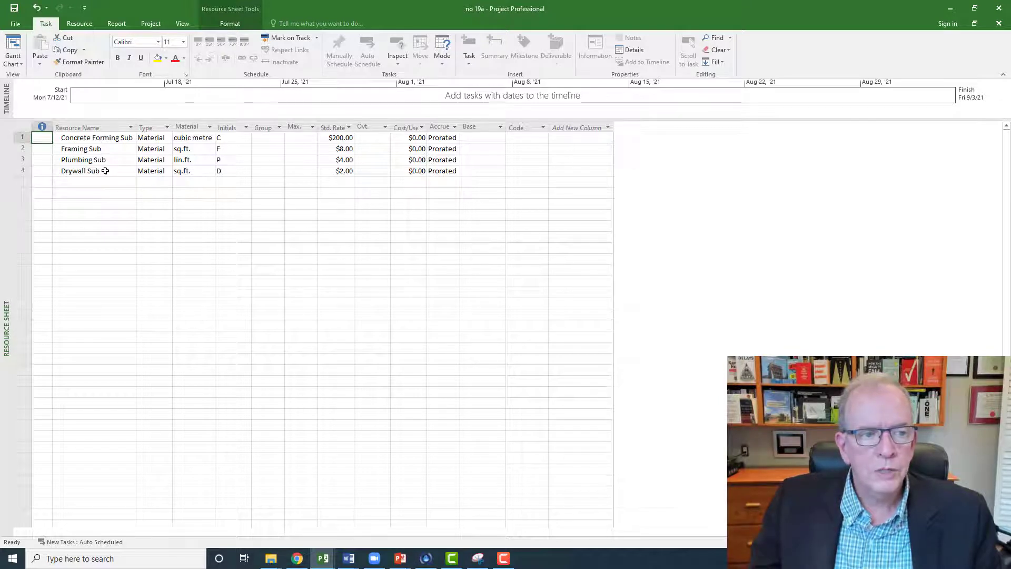
{"action": "left_click_drag", "start_coordinate": [138, 127], "coordinate": [148, 127]}
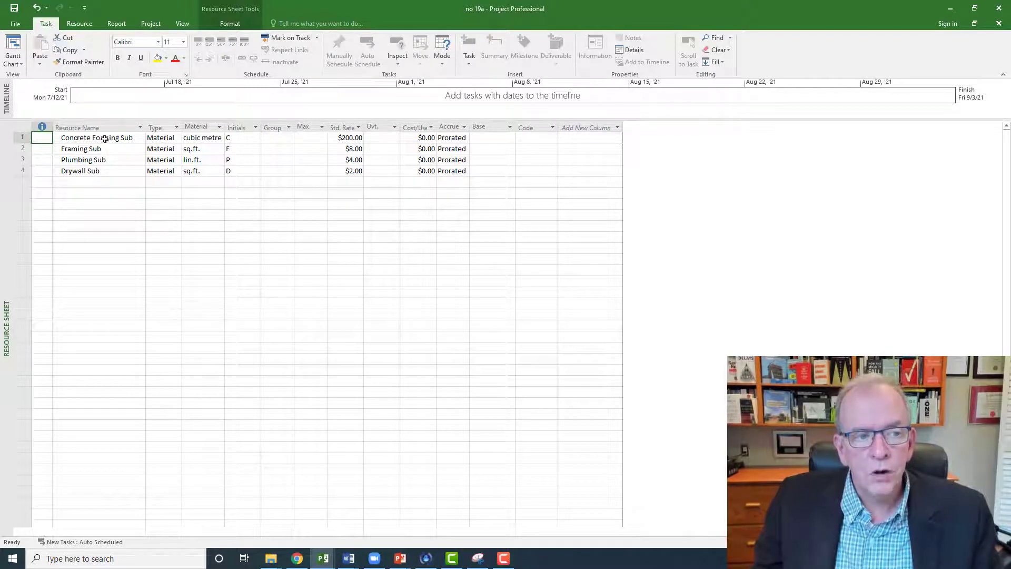
Step: Review the subcontractors' resource types and the type options available for Concrete Forming Sub
{"action": "left_click_drag", "start_coordinate": [149, 138], "coordinate": [150, 185]}
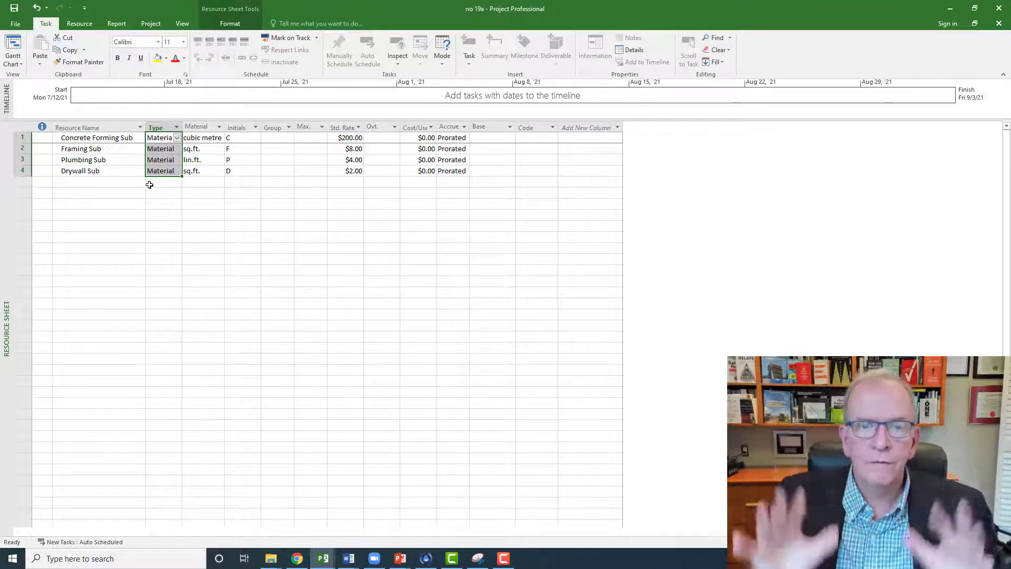
{"action": "left_click", "coordinate": [168, 205]}
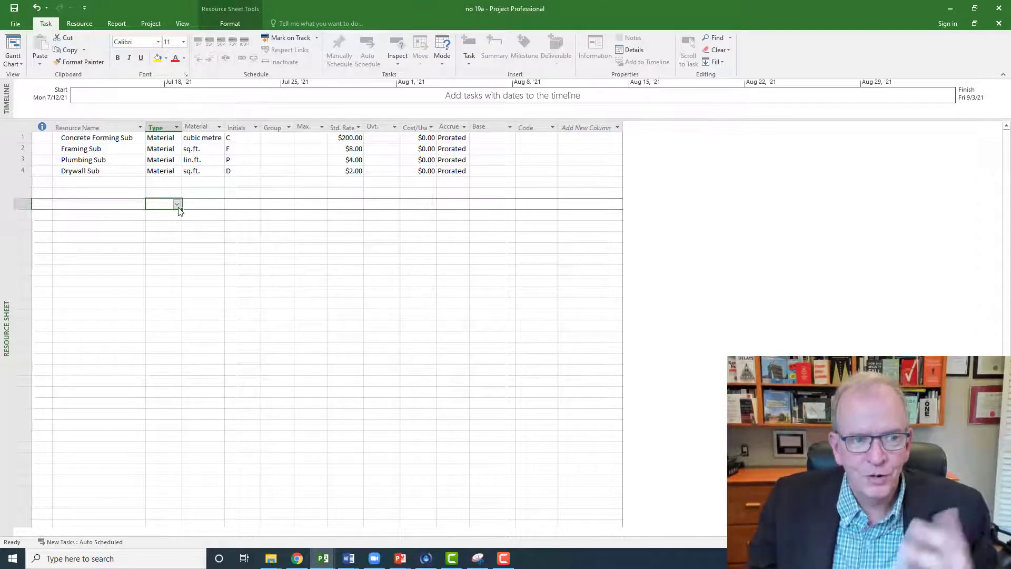
{"action": "left_click", "coordinate": [162, 230]}
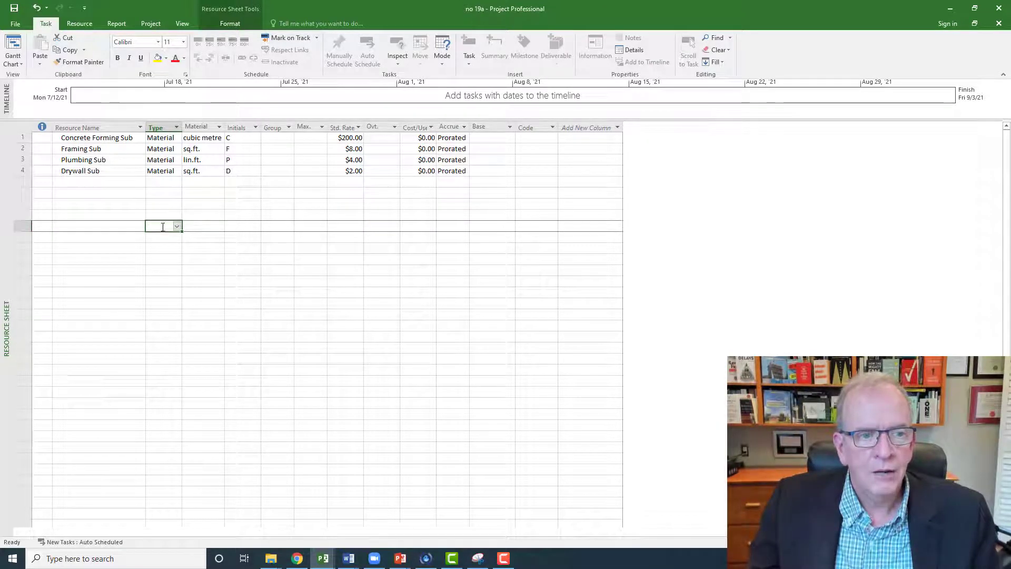
{"action": "left_click", "coordinate": [172, 138]}
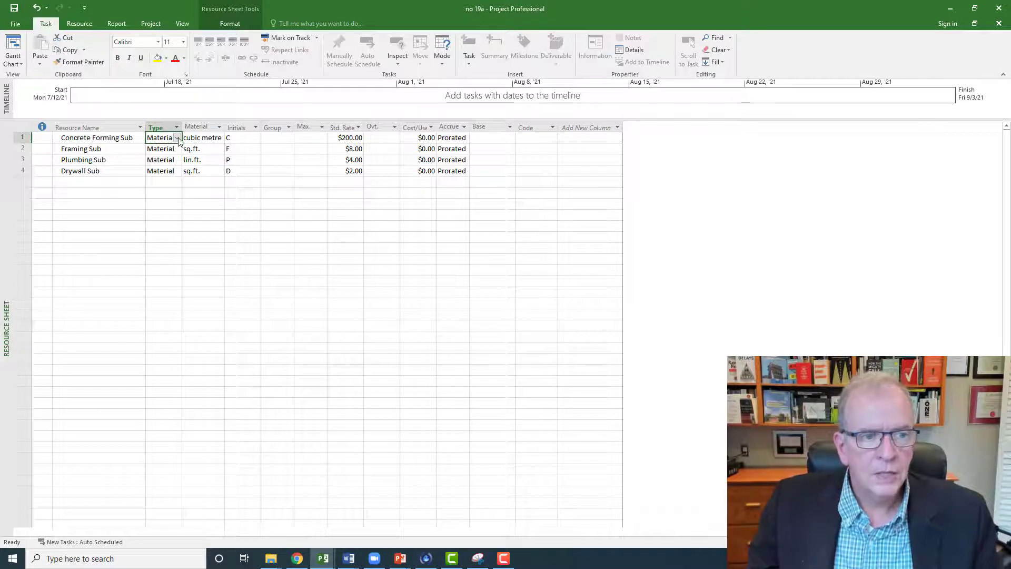
{"action": "left_click", "coordinate": [178, 138]}
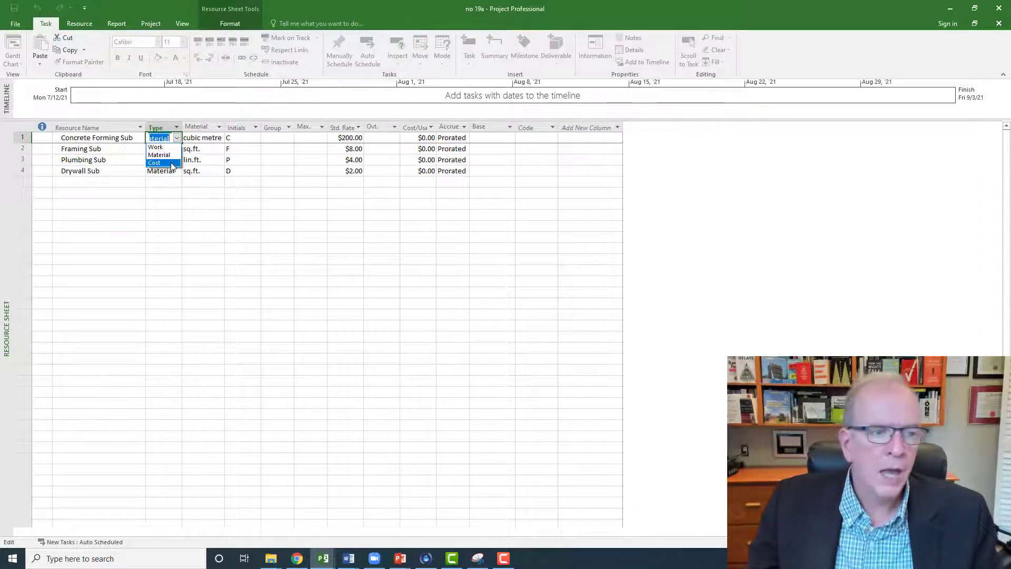
{"action": "left_click", "coordinate": [122, 195]}
Step: Add a trial resource named HVAC Sub below the list, check its default type, and delete it again
{"action": "left_click", "coordinate": [122, 192]}
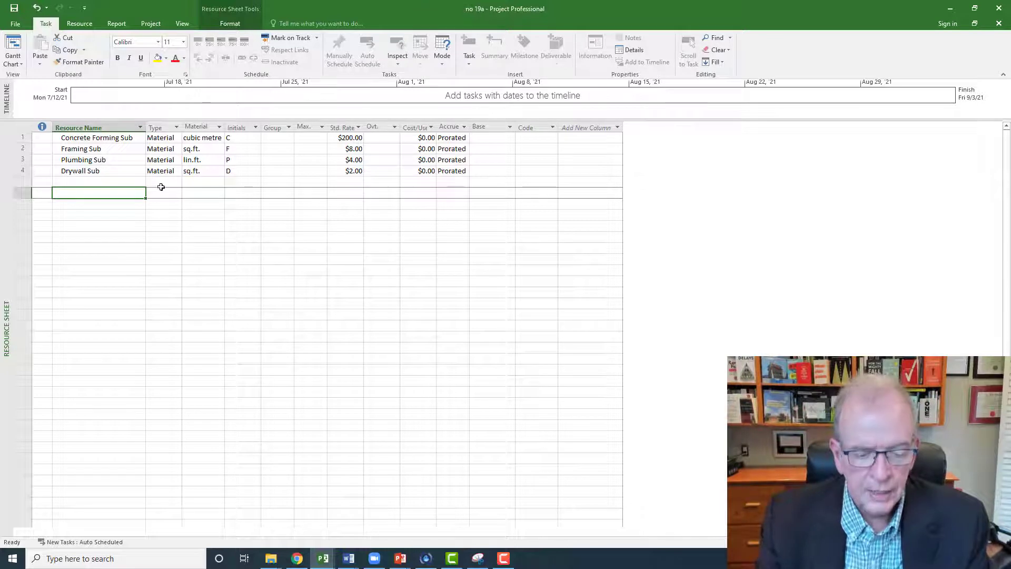
{"action": "type", "text": "HVAC Sub"}
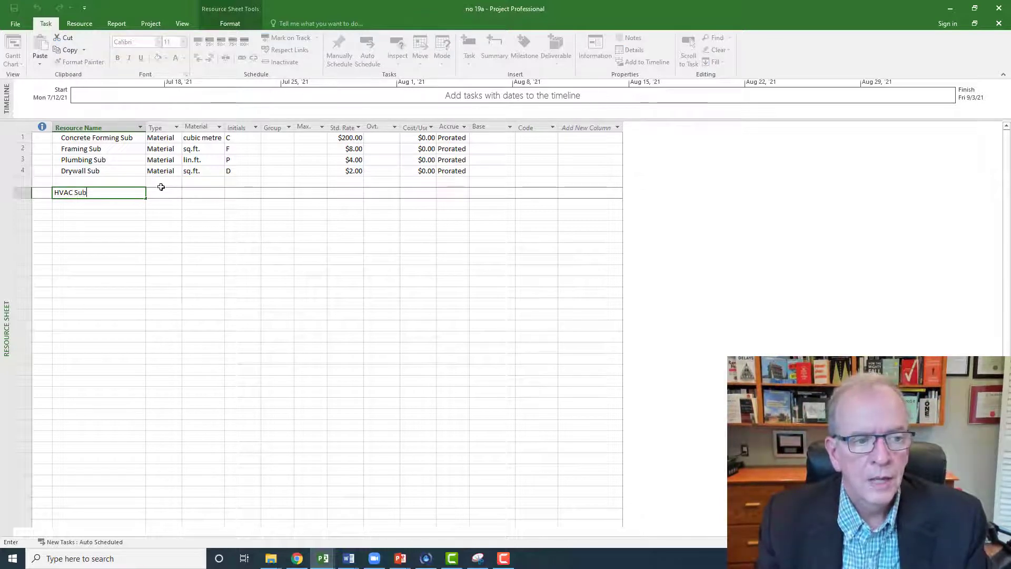
{"action": "left_click", "coordinate": [162, 188]}
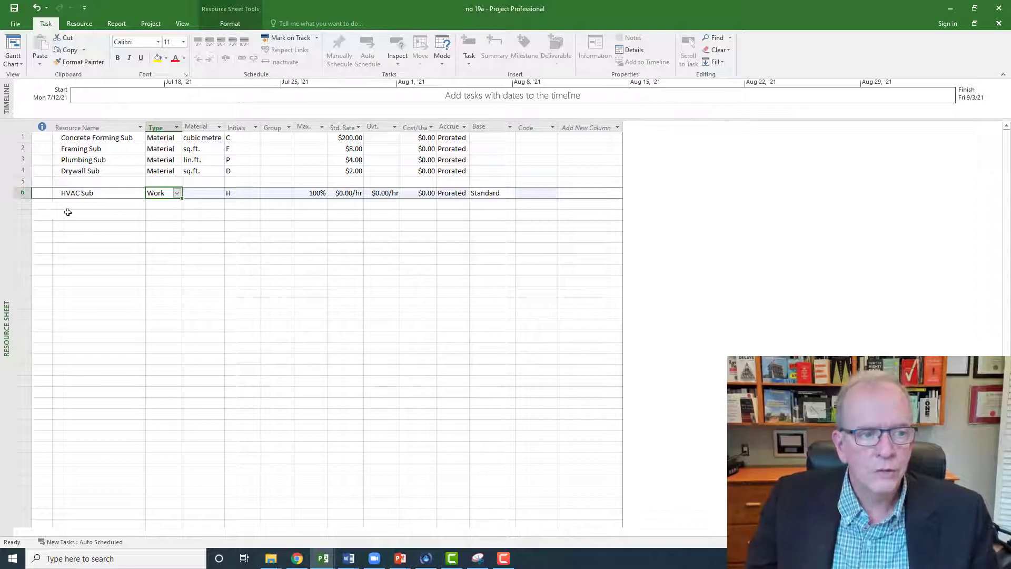
{"action": "left_click", "coordinate": [20, 193]}
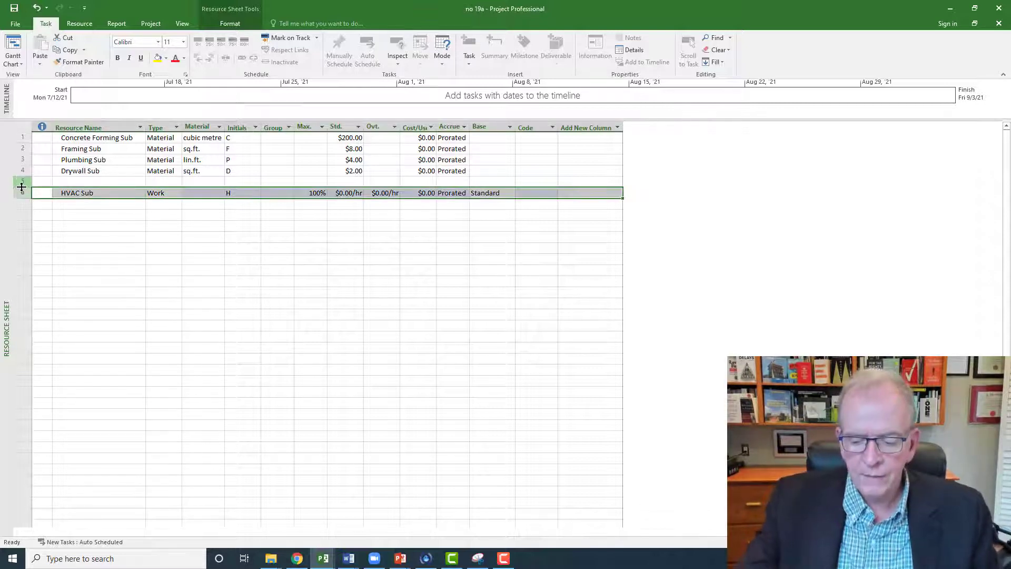
{"action": "key", "text": "Delete"}
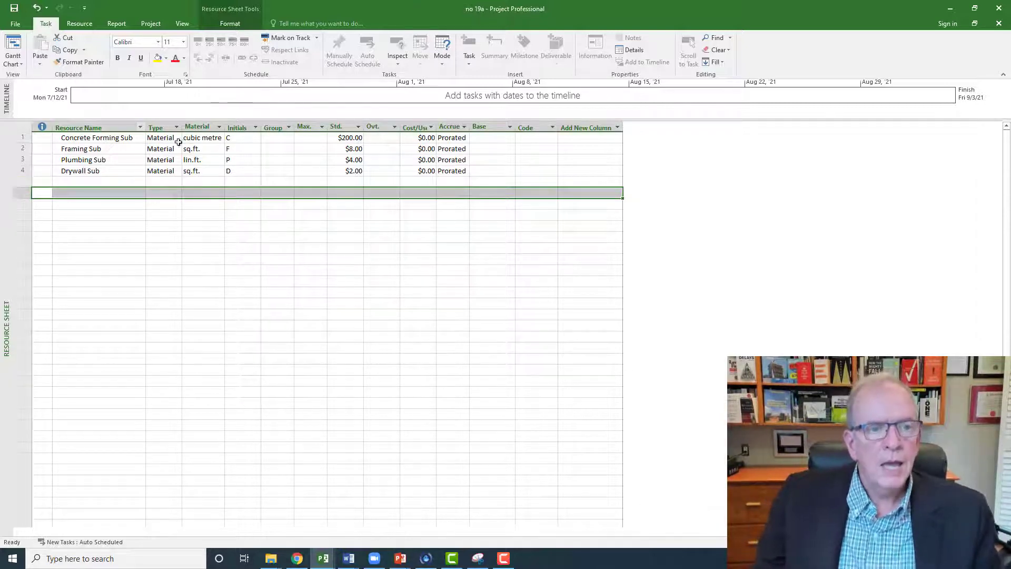
Step: Review the standard rates of Concrete Forming Sub and Framing Sub and the material label of Plumbing Sub
{"action": "left_click", "coordinate": [350, 138]}
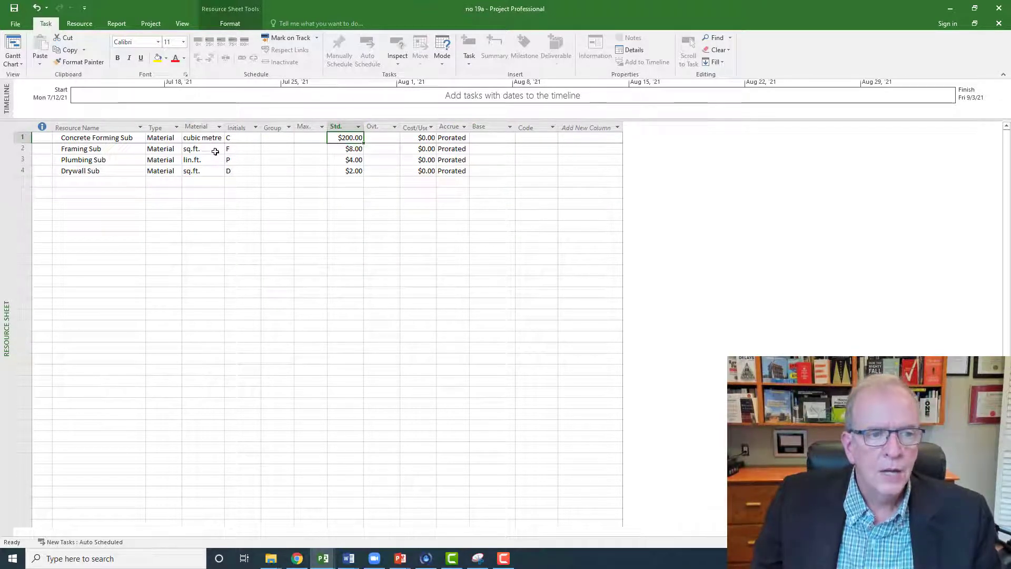
{"action": "left_click", "coordinate": [340, 152]}
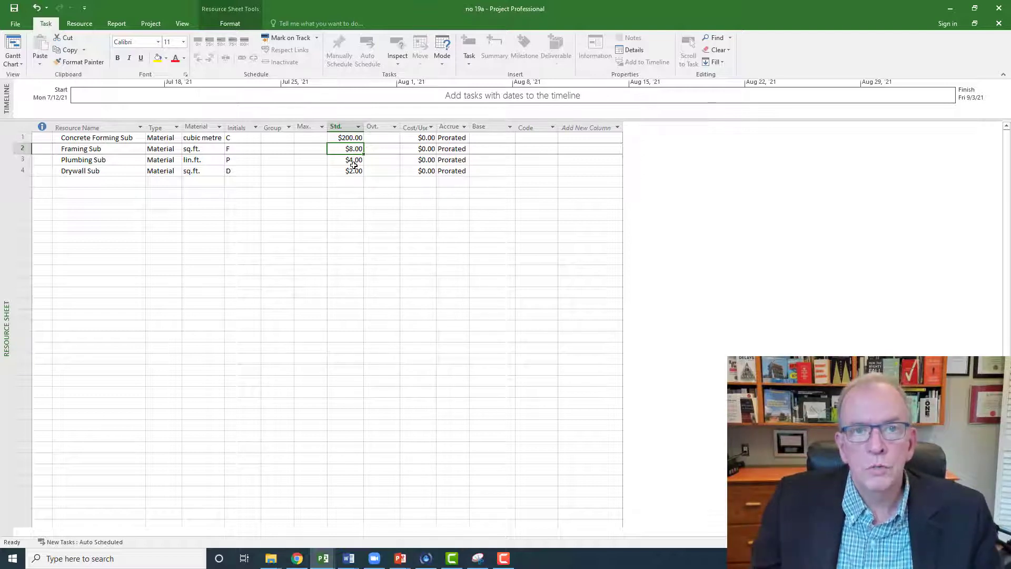
{"action": "left_click", "coordinate": [95, 163]}
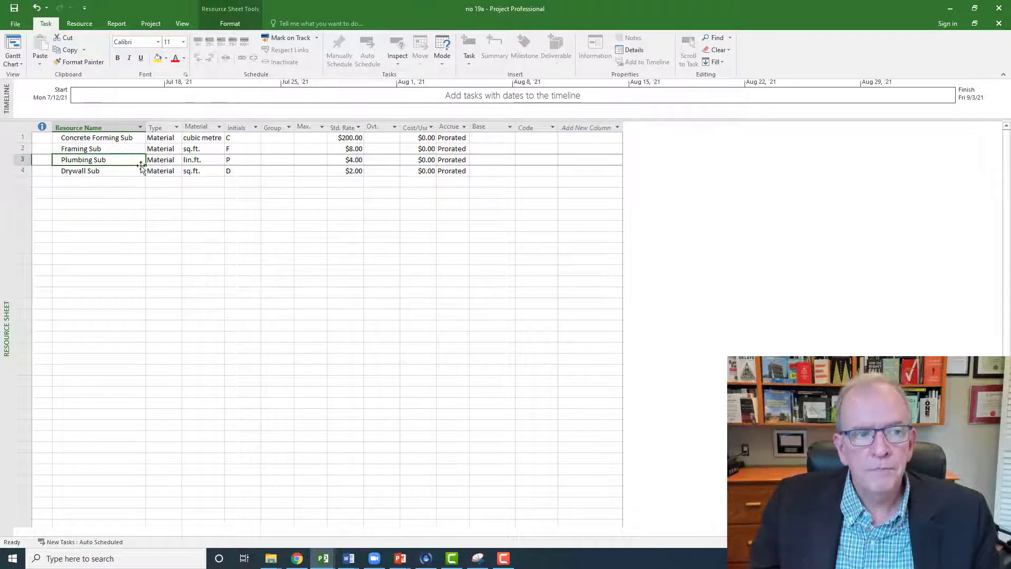
{"action": "left_click", "coordinate": [200, 161]}
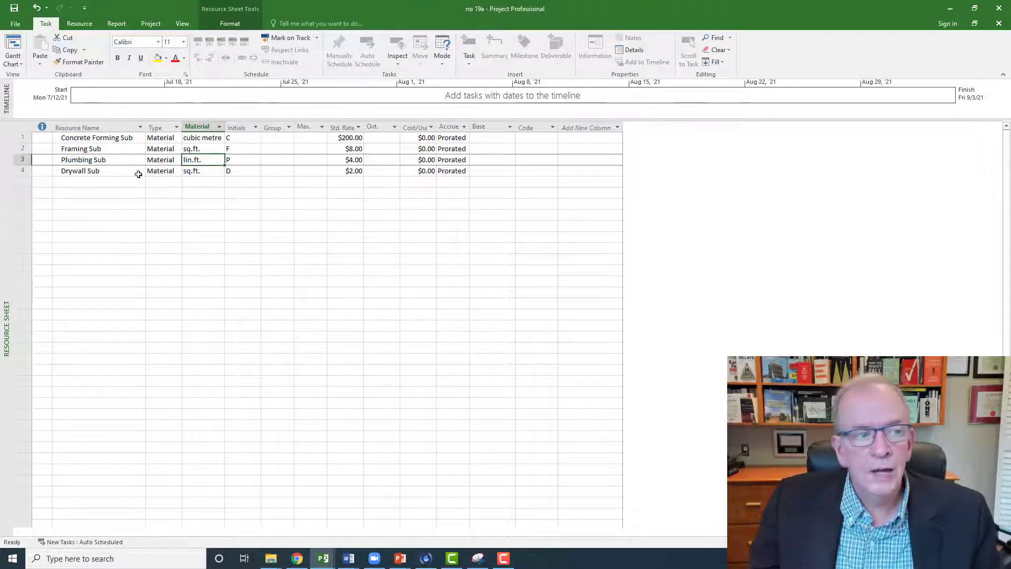
Step: Add the note "1/2 copper tubing installed" to the Plumbing Sub resource
{"action": "double_click", "coordinate": [92, 161]}
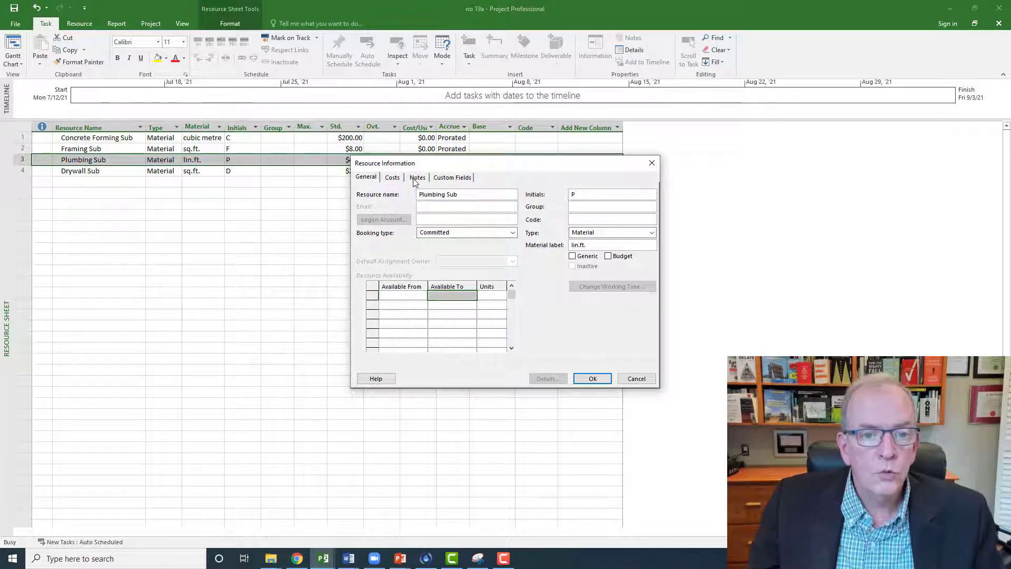
{"action": "left_click", "coordinate": [415, 178]}
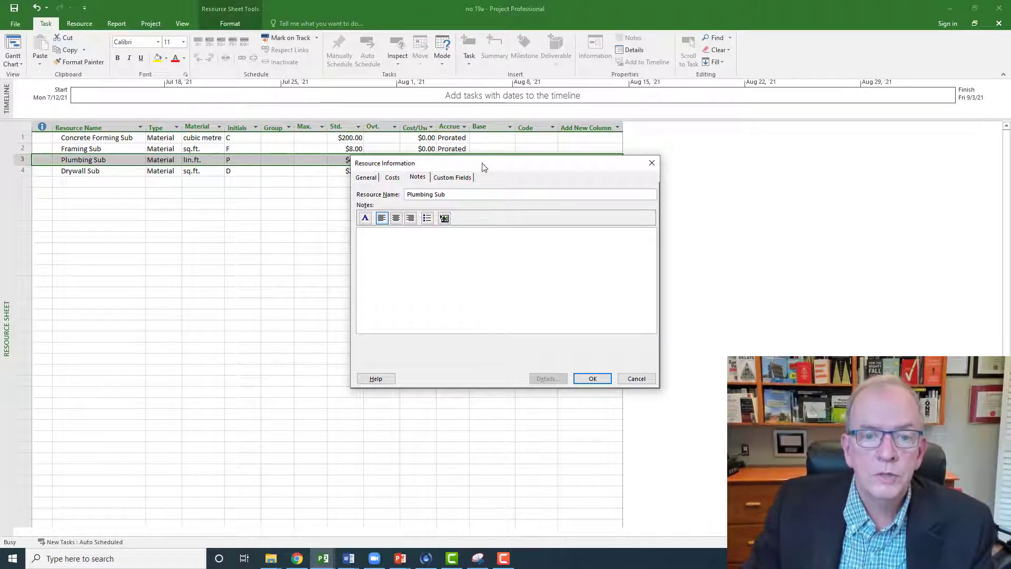
{"action": "left_click_drag", "start_coordinate": [481, 164], "coordinate": [450, 207]}
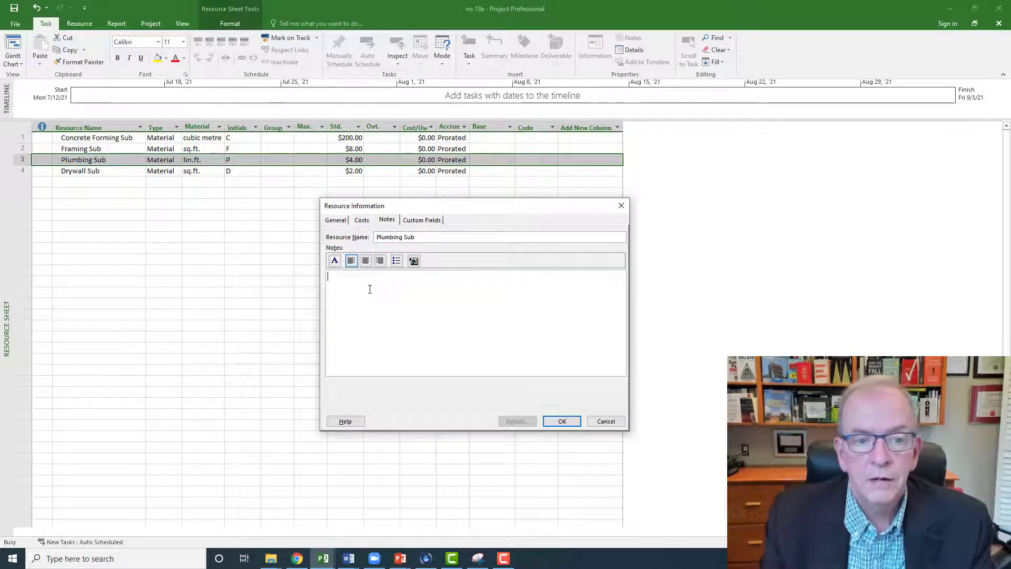
{"action": "type", "text": "1/"}
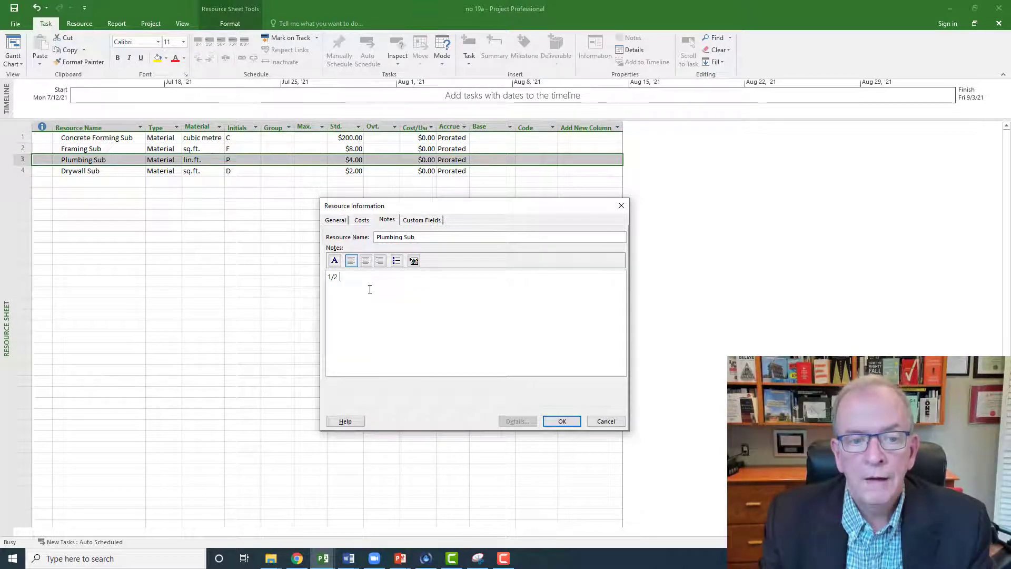
{"action": "type", "text": "2 copper tubing inst"}
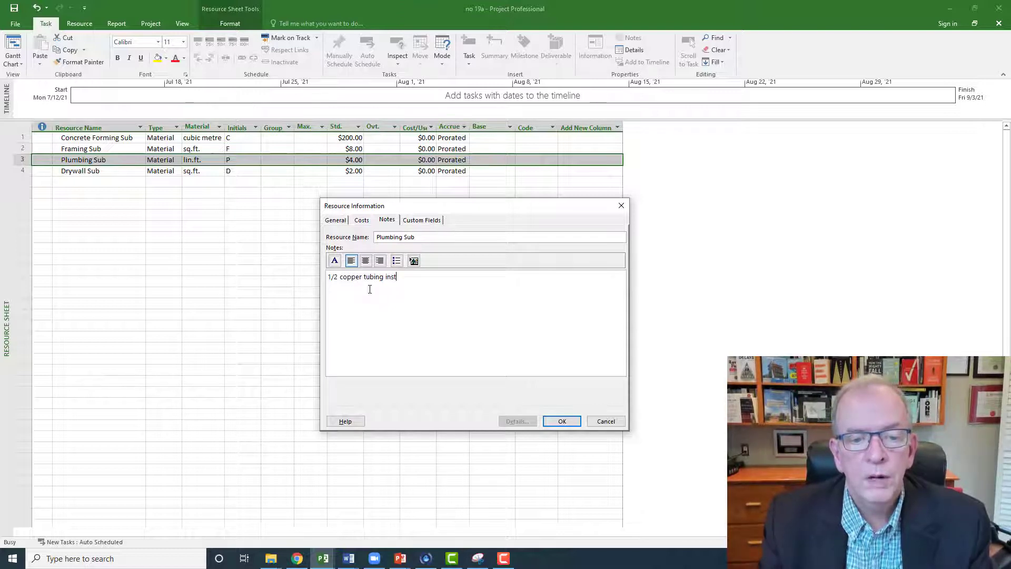
{"action": "type", "text": "alled"}
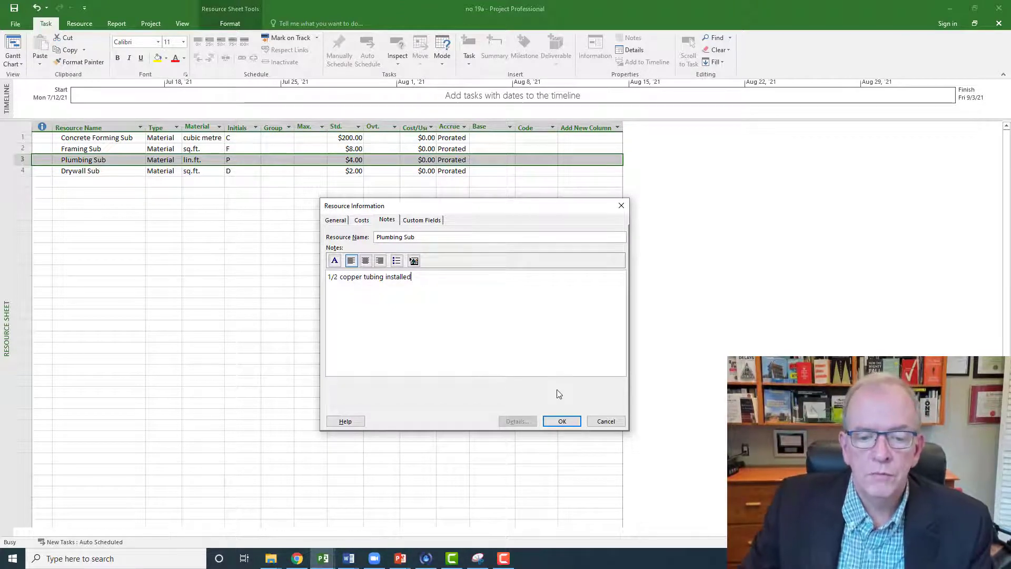
{"action": "left_click", "coordinate": [562, 420]}
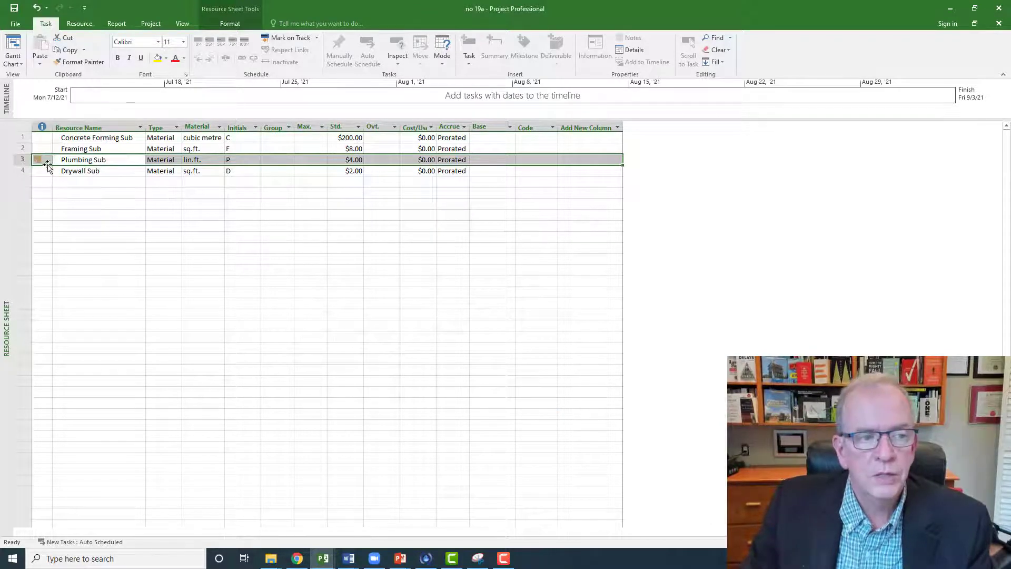
{"action": "mouse_move", "coordinate": [34, 162]}
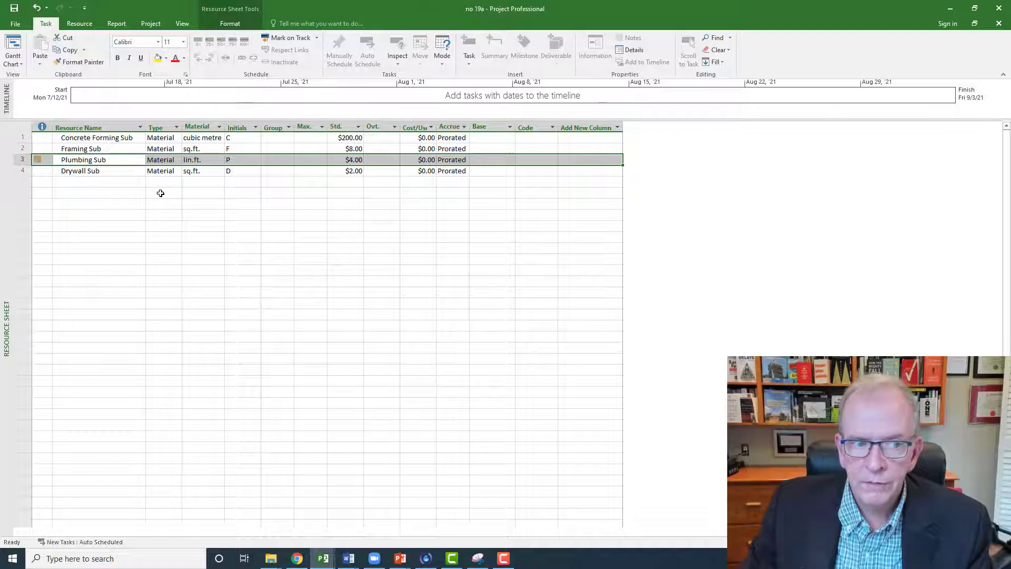
{"action": "left_click", "coordinate": [200, 137]}
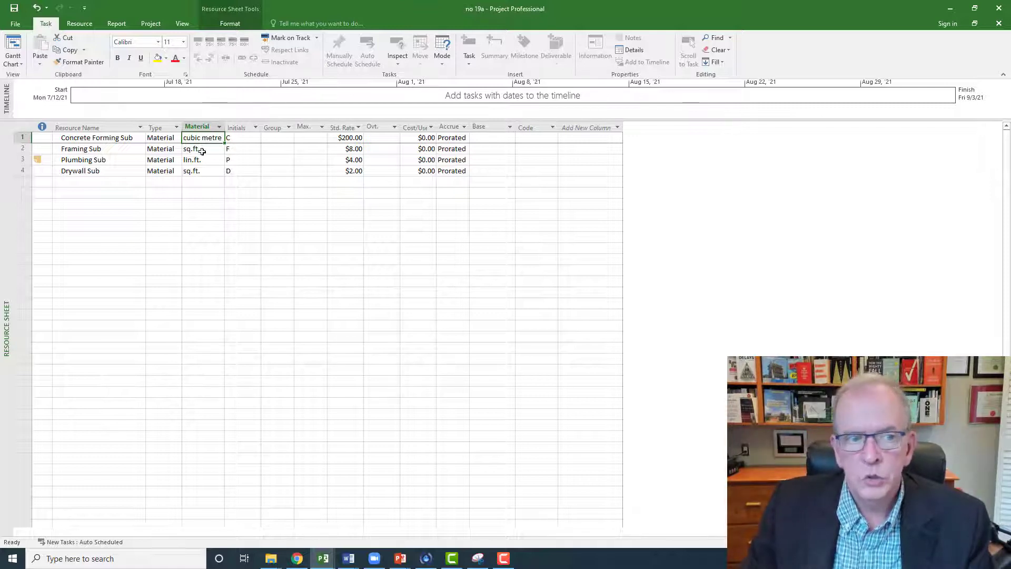
Step: Review the material unit labels of the four subcontractors in the resource sheet
{"action": "left_click", "coordinate": [201, 152]}
{"action": "left_click", "coordinate": [197, 161]}
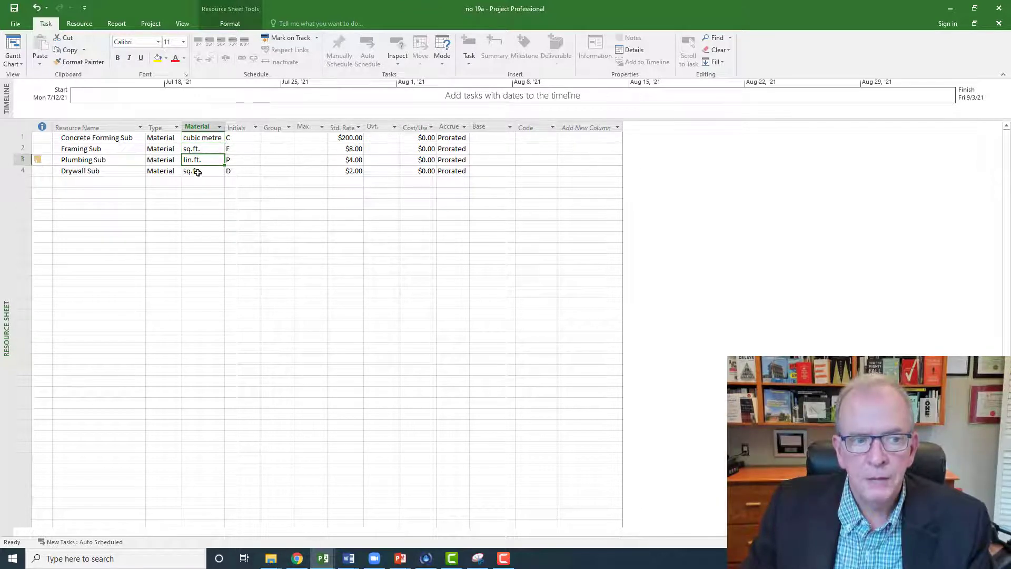
{"action": "left_click", "coordinate": [197, 172]}
{"action": "left_click", "coordinate": [203, 161]}
{"action": "left_click", "coordinate": [206, 150]}
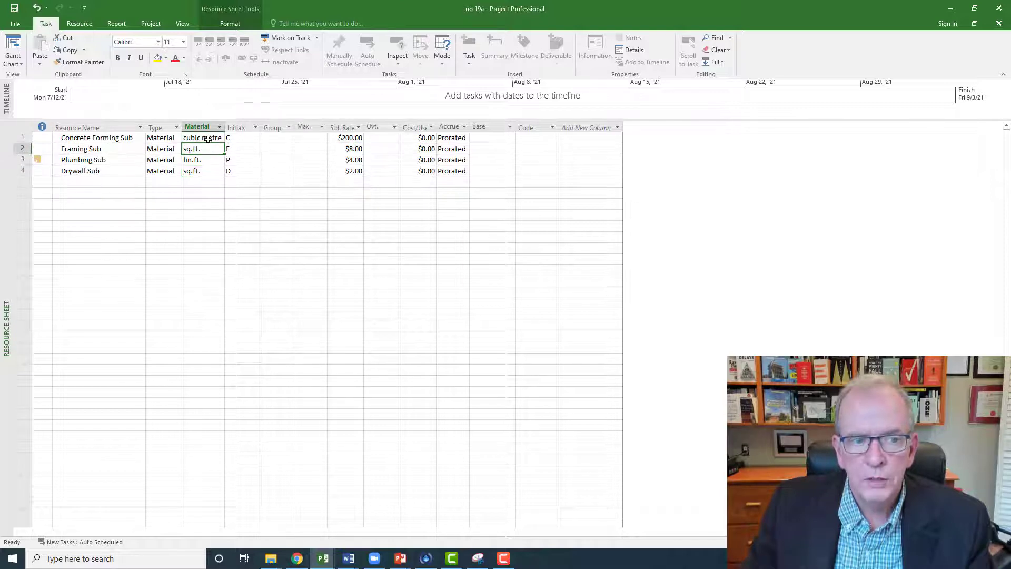
{"action": "left_click", "coordinate": [207, 139]}
{"action": "left_click", "coordinate": [206, 151]}
{"action": "left_click", "coordinate": [202, 161]}
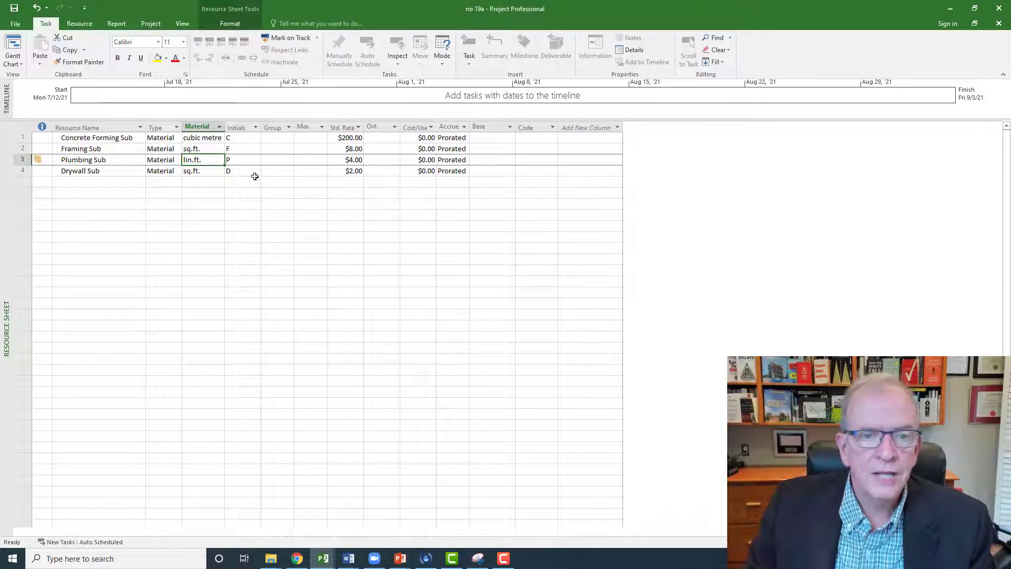
{"action": "left_click", "coordinate": [269, 208]}
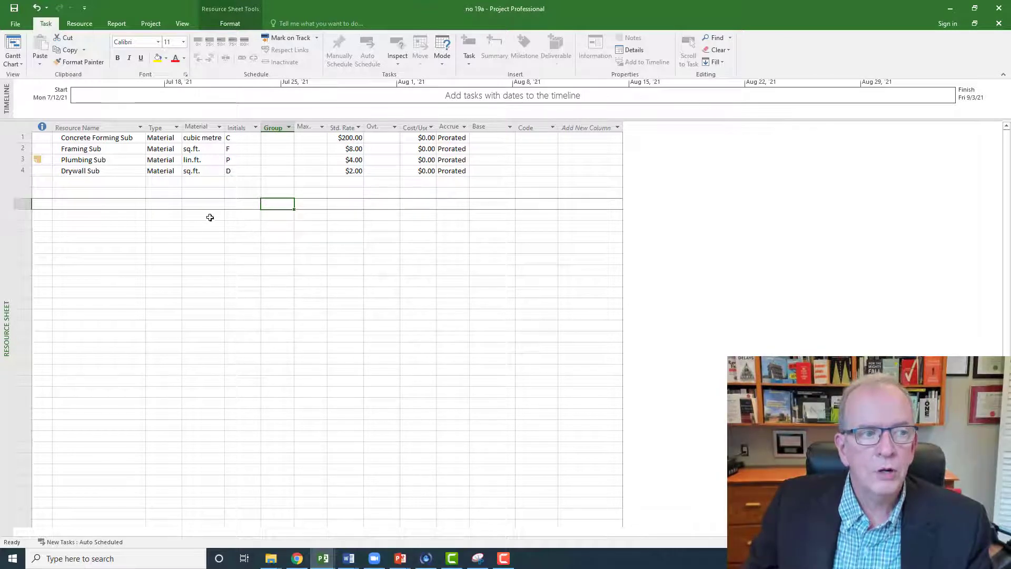
Step: Switch from the resource sheet to the Gantt Chart and open Assign Resources, placing its window beneath the task list
{"action": "right_click", "coordinate": [2, 203]}
{"action": "left_click", "coordinate": [18, 218]}
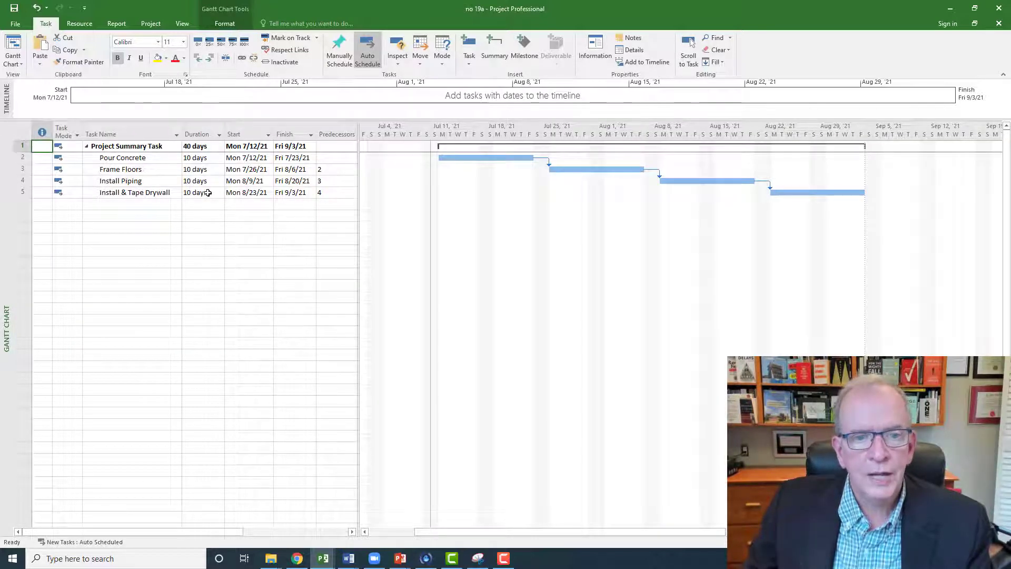
{"action": "left_click", "coordinate": [80, 25]}
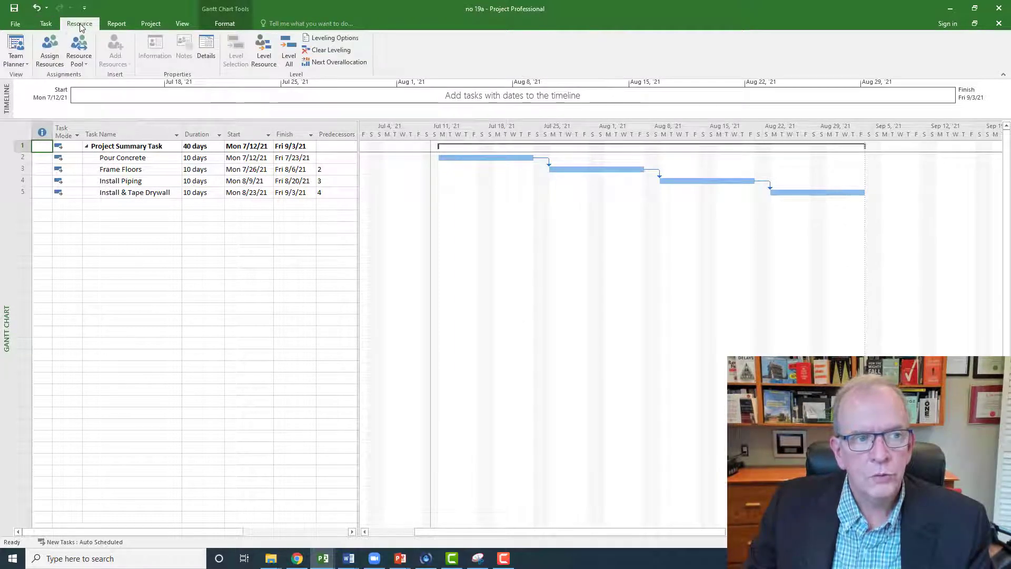
{"action": "left_click", "coordinate": [46, 52]}
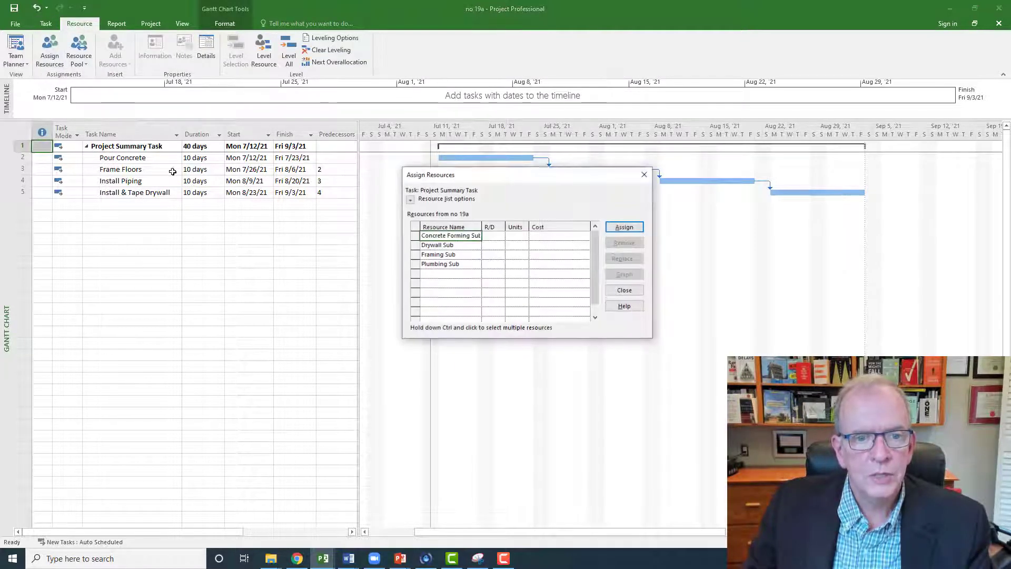
{"action": "left_click_drag", "start_coordinate": [446, 182], "coordinate": [265, 230]}
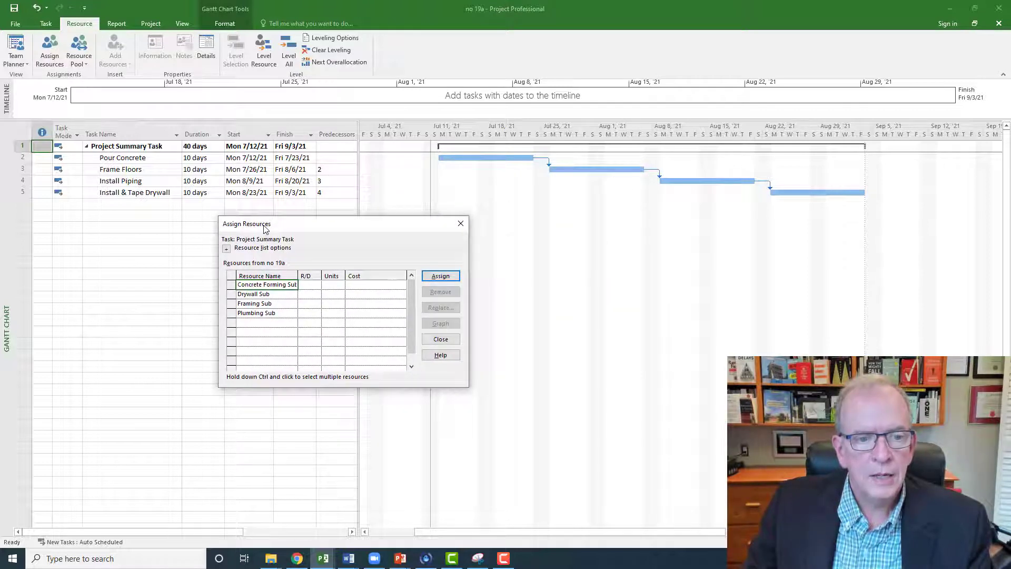
Step: Assign 200 cubic metres of Concrete Forming Sub to the Project Summary Task, widen the Units column, and remove that assignment again
{"action": "left_click", "coordinate": [333, 287]}
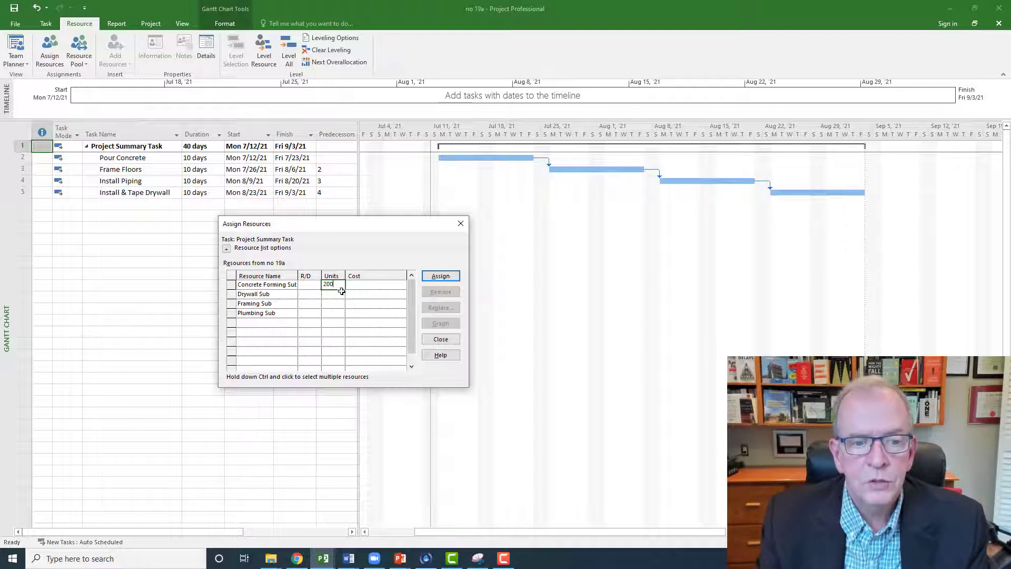
{"action": "key", "text": "Return"}
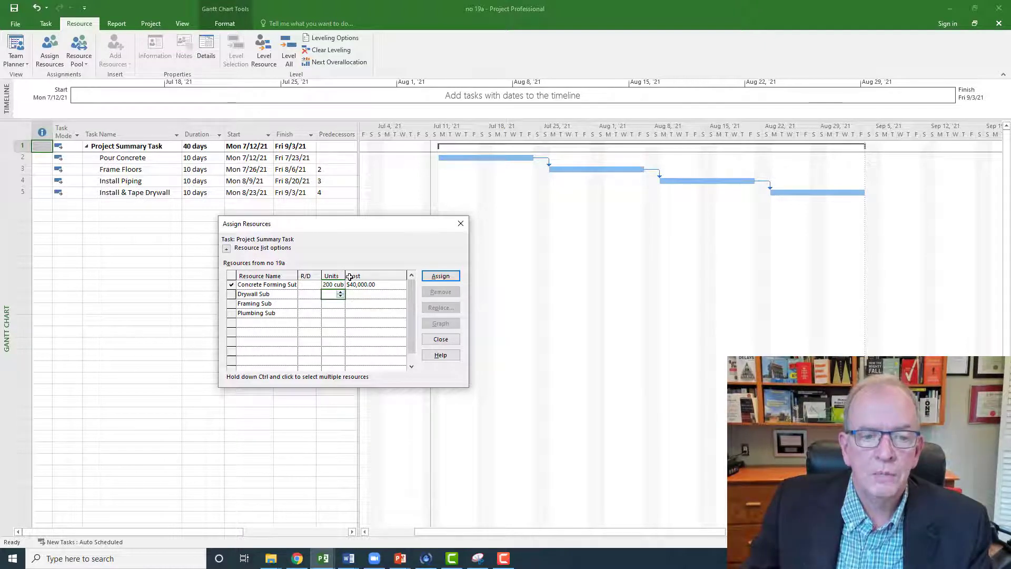
{"action": "left_click_drag", "start_coordinate": [344, 277], "coordinate": [354, 276]}
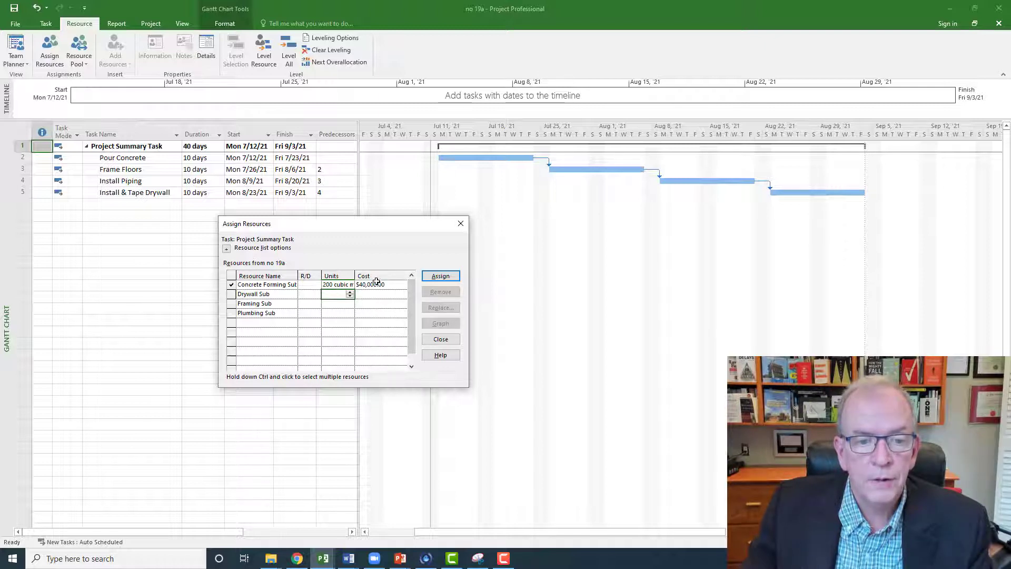
{"action": "left_click_drag", "start_coordinate": [355, 279], "coordinate": [367, 279]}
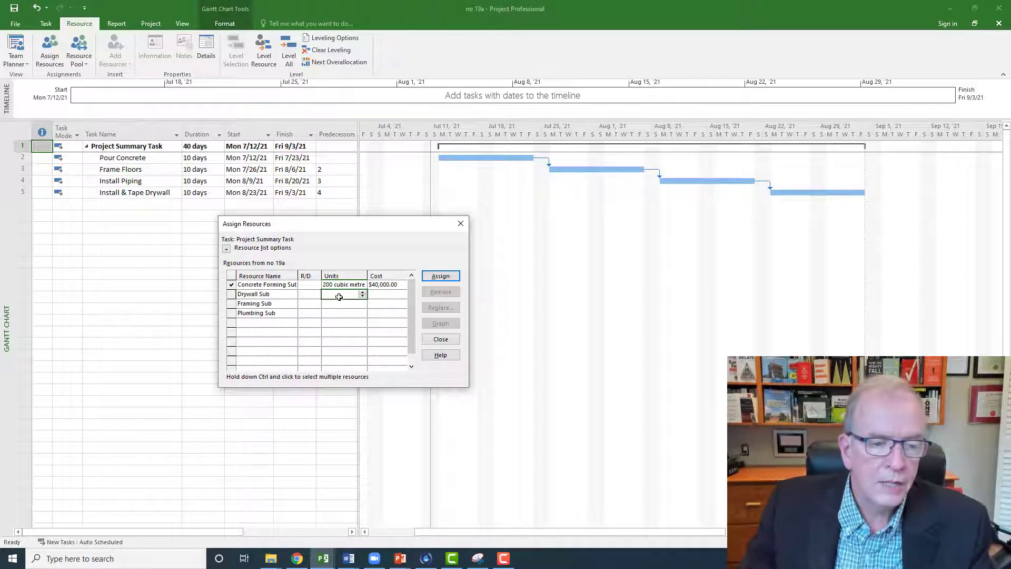
{"action": "left_click", "coordinate": [282, 286]}
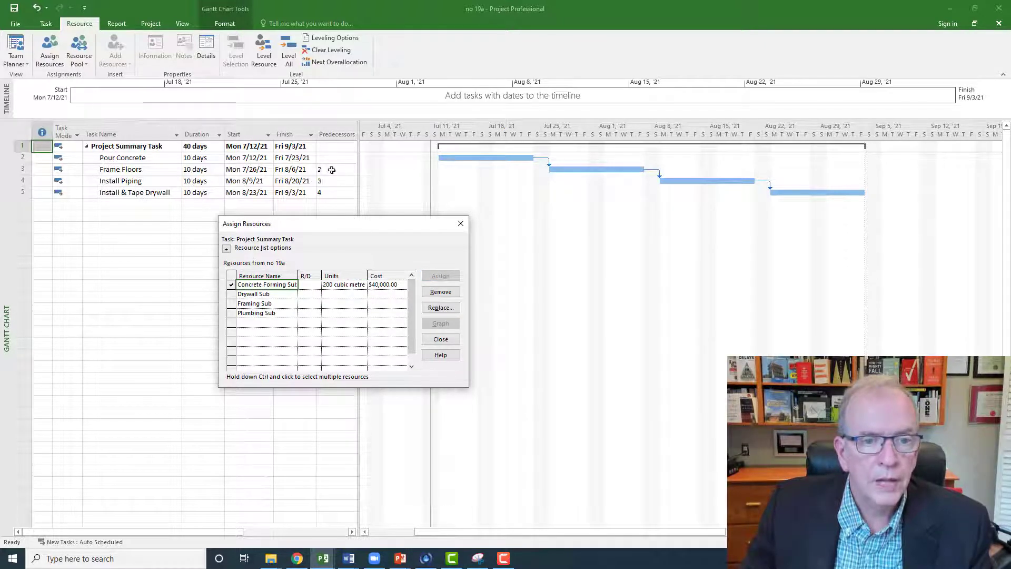
{"action": "left_click", "coordinate": [424, 292]}
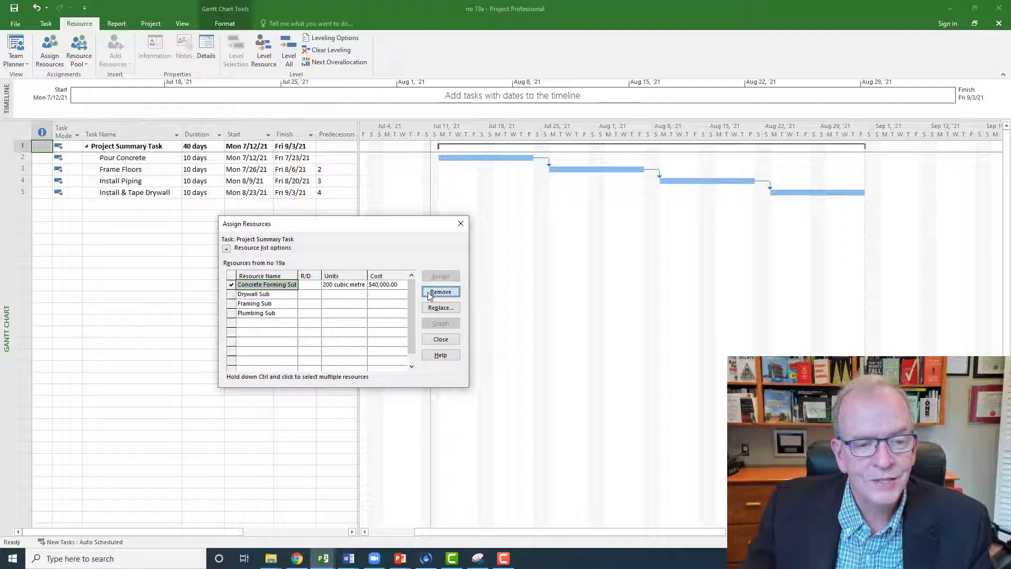
{"action": "left_click", "coordinate": [430, 293]}
Step: Assign 200 cubic metres of Concrete Forming Sub to the Pour Concrete task
{"action": "left_click", "coordinate": [155, 161]}
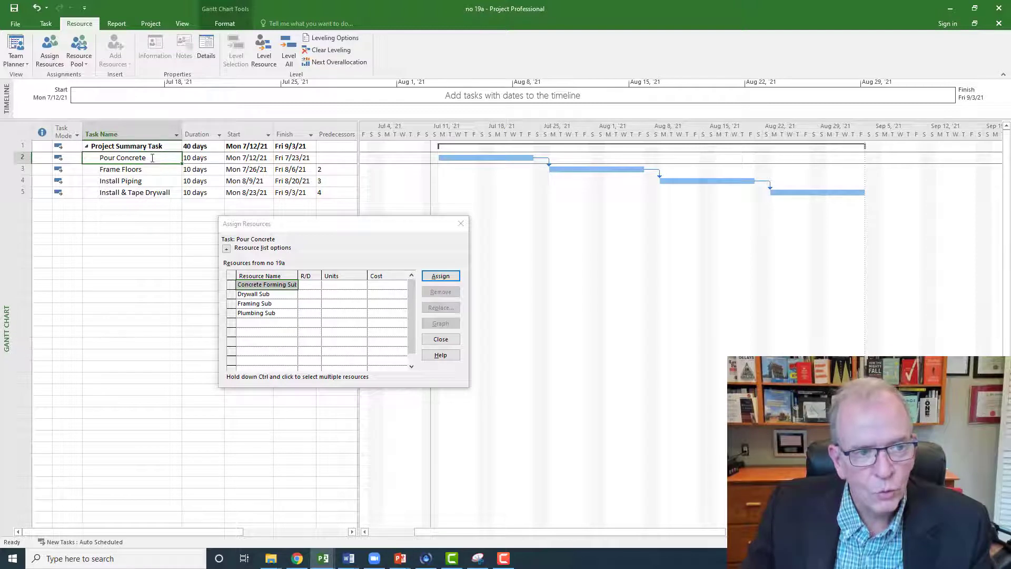
{"action": "left_click", "coordinate": [144, 149]}
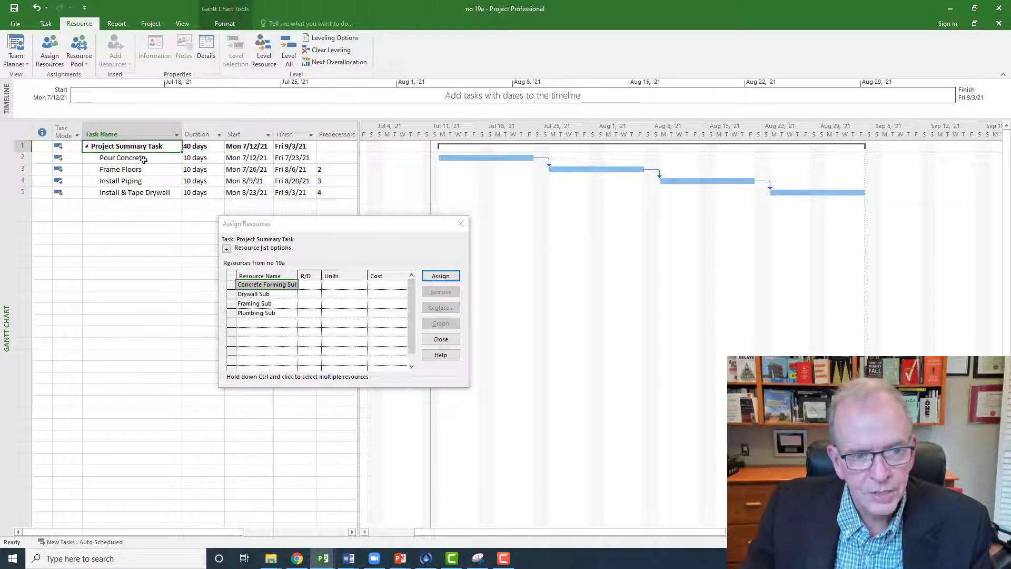
{"action": "left_click", "coordinate": [144, 158]}
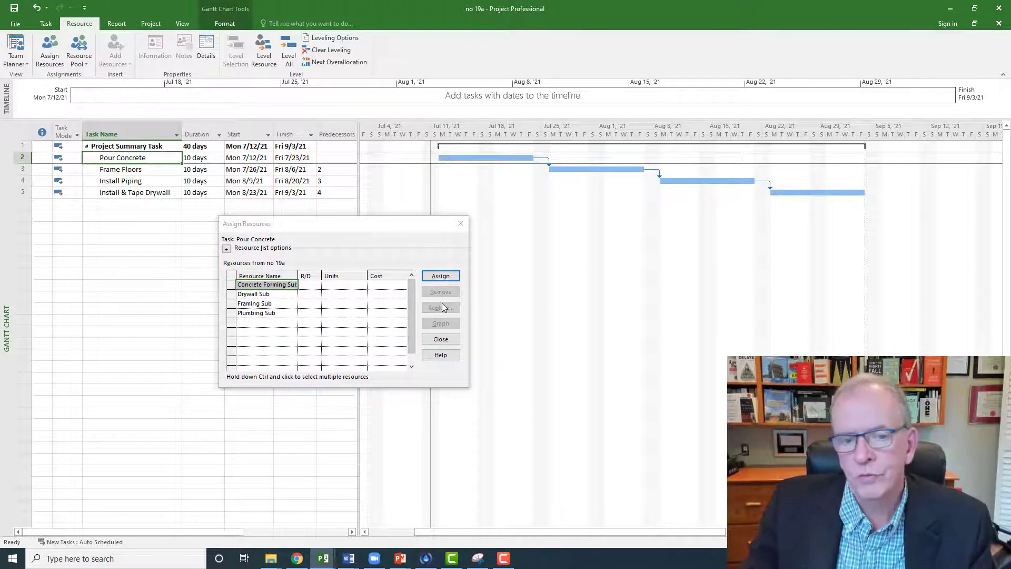
{"action": "left_click", "coordinate": [343, 286]}
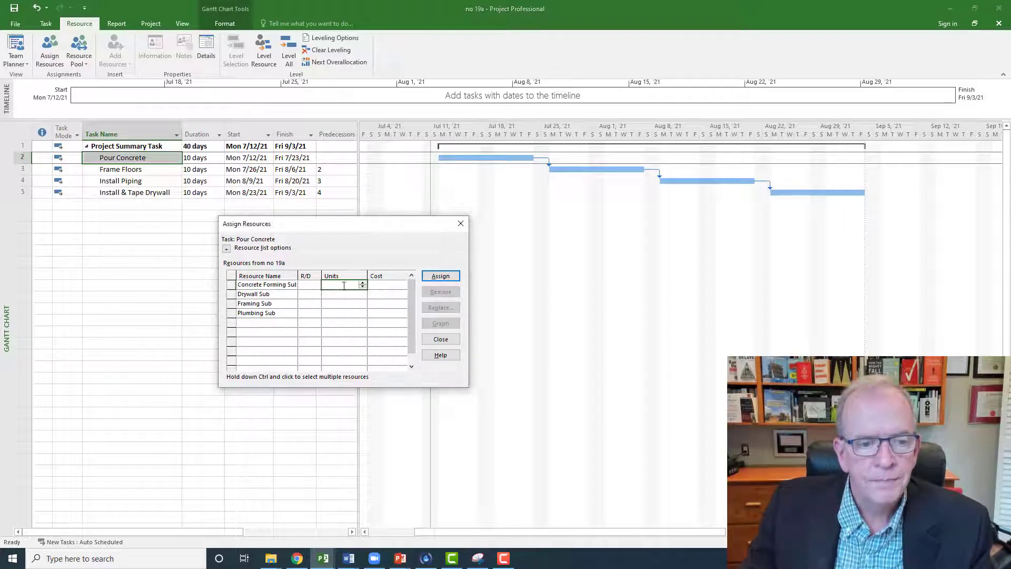
{"action": "type", "text": "200"}
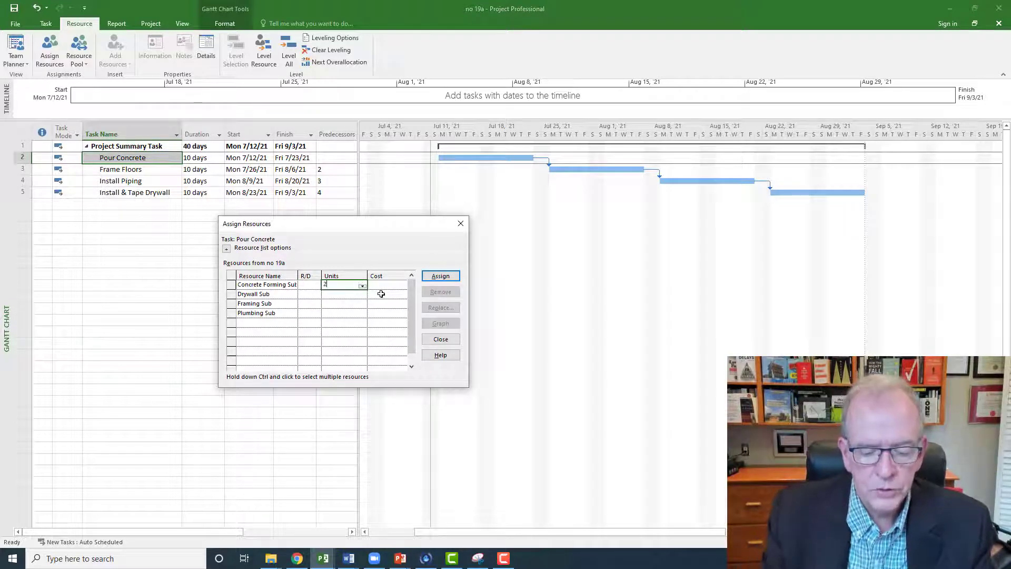
{"action": "key", "text": "Return"}
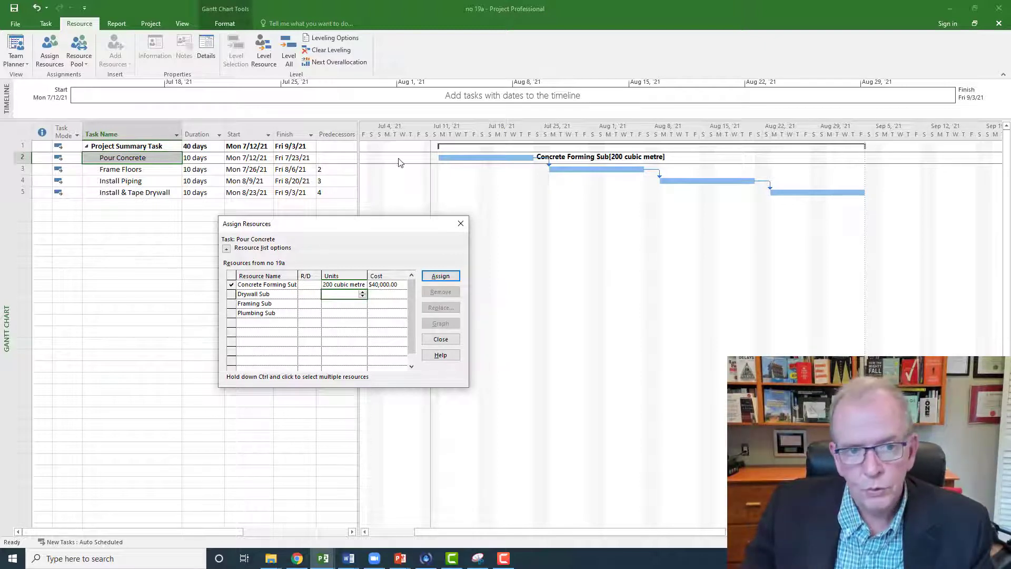
Step: Check the Resource Names column for the Pour Concrete assignment, and restore the narrower task table
{"action": "left_click_drag", "start_coordinate": [362, 142], "coordinate": [479, 142]}
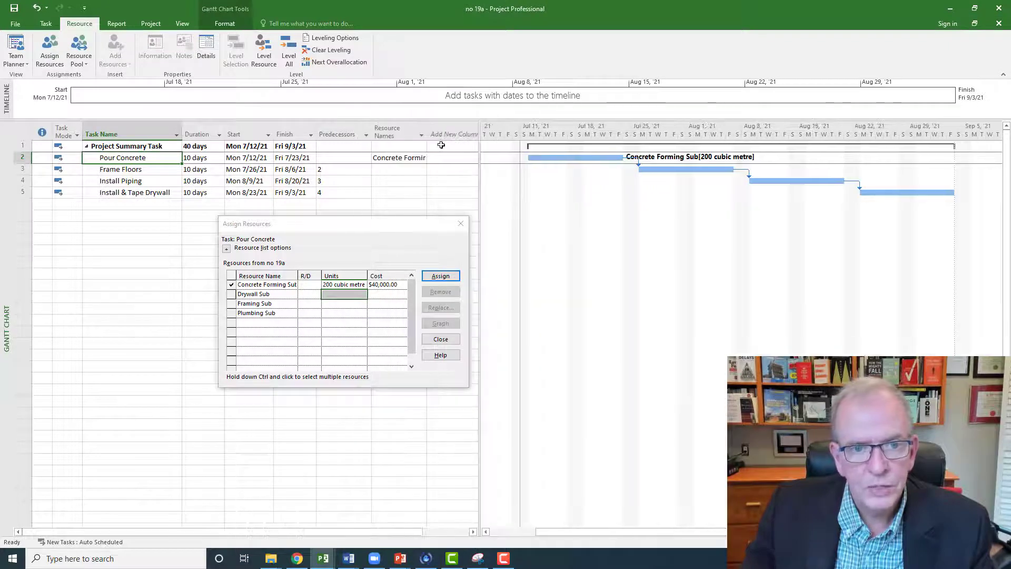
{"action": "left_click", "coordinate": [408, 146]}
{"action": "left_click_drag", "start_coordinate": [480, 143], "coordinate": [375, 143]}
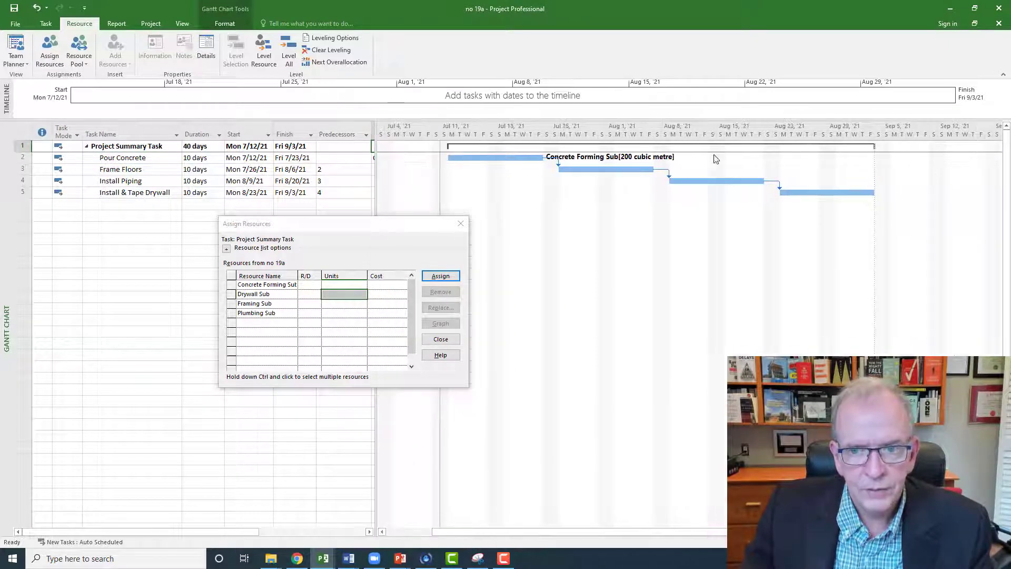
Step: Assign 3000 sq.ft. of Framing Sub to the Frame Floors task and check the assignment's cost
{"action": "left_click", "coordinate": [125, 170]}
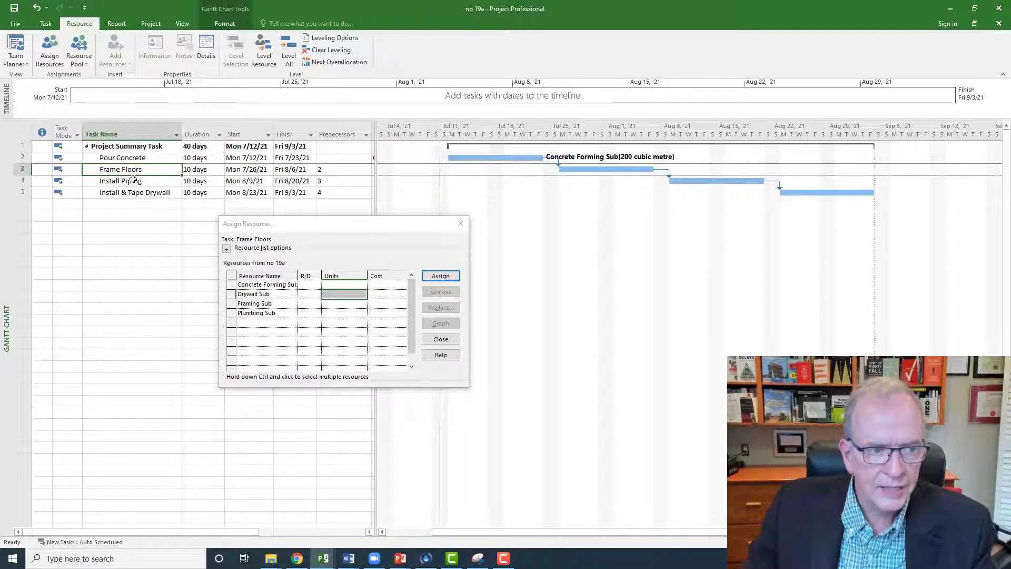
{"action": "left_click", "coordinate": [338, 304]}
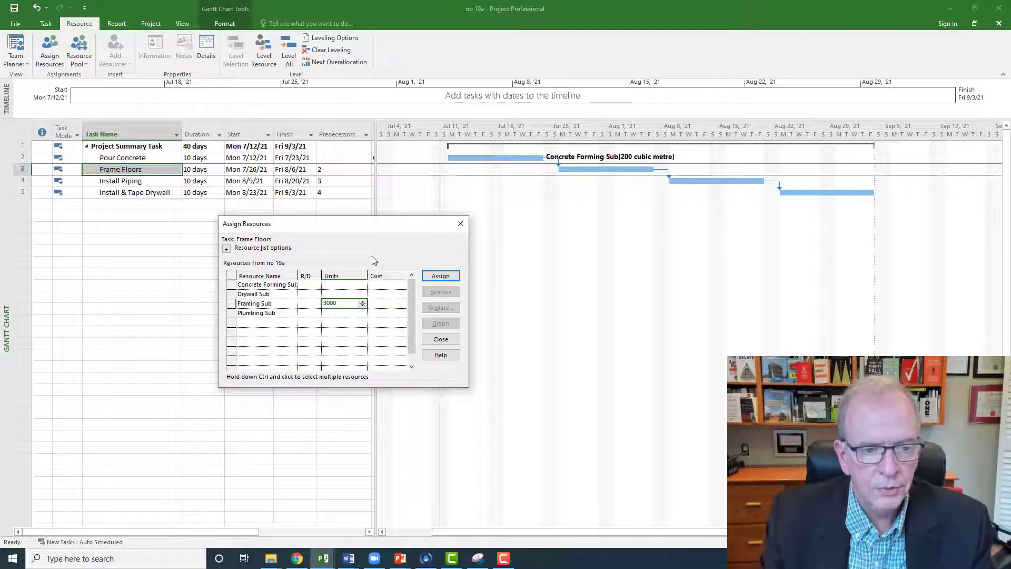
{"action": "key", "text": "Return"}
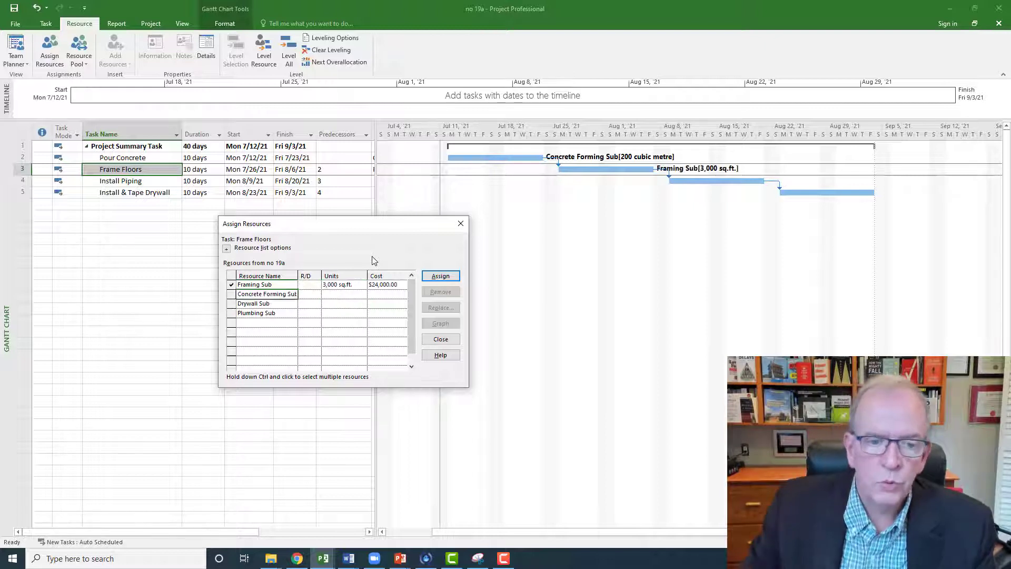
{"action": "left_click", "coordinate": [389, 285]}
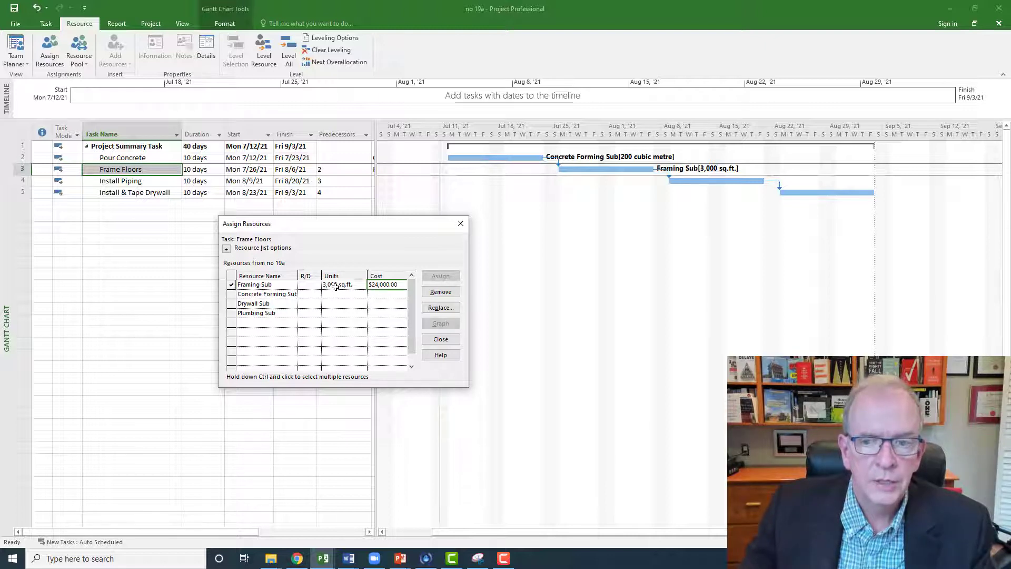
Step: Assign 1000 lin.ft. of Plumbing Sub to the Install Piping task and check the assignment's units and cost
{"action": "left_click", "coordinate": [157, 185]}
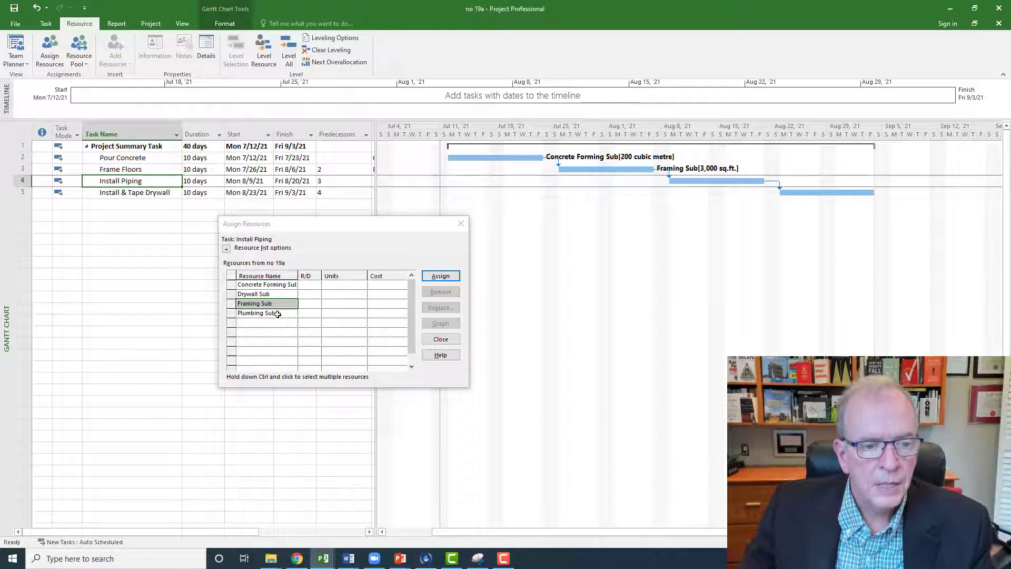
{"action": "left_click", "coordinate": [338, 315]}
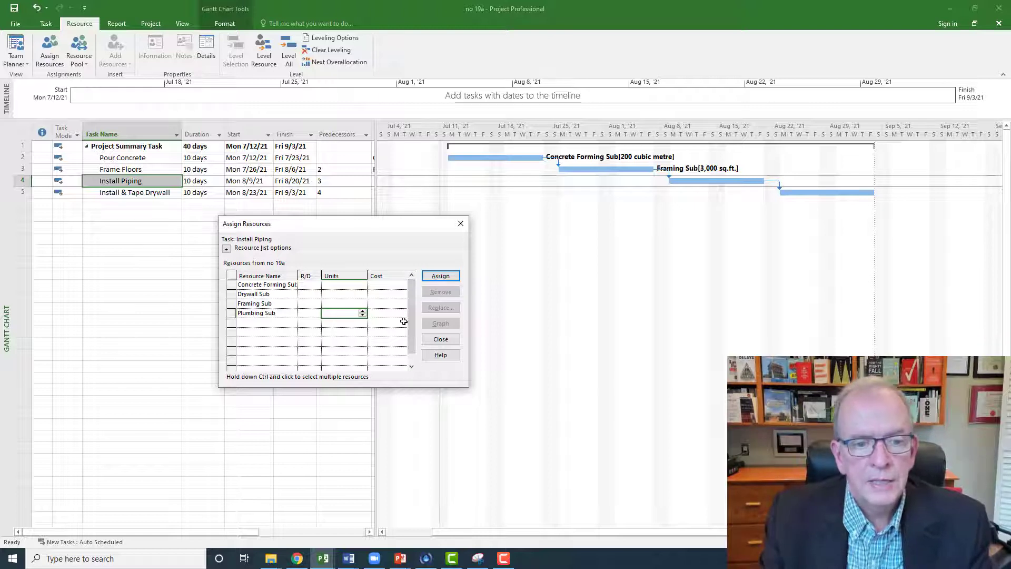
{"action": "type", "text": "1000"}
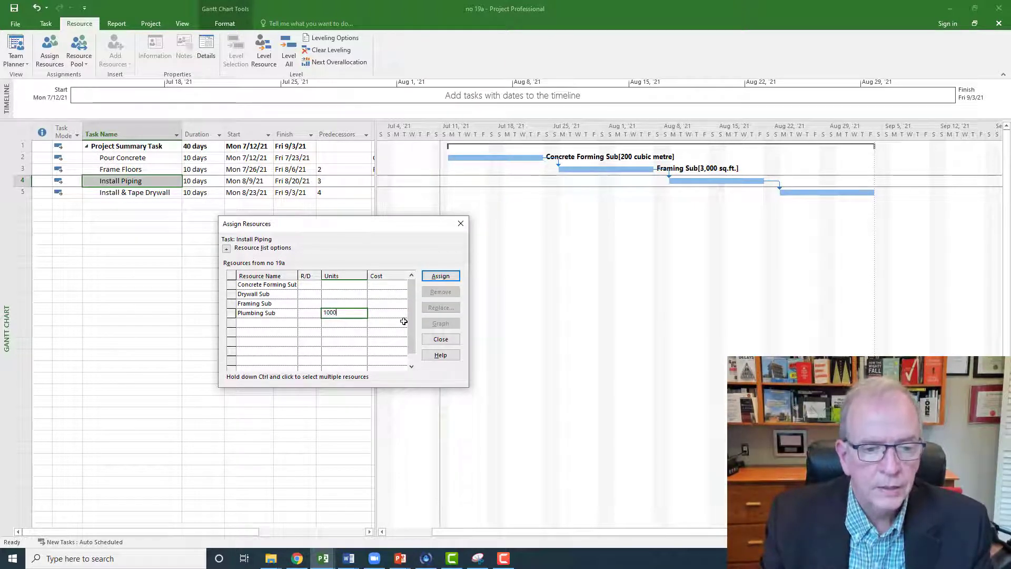
{"action": "key", "text": "Return"}
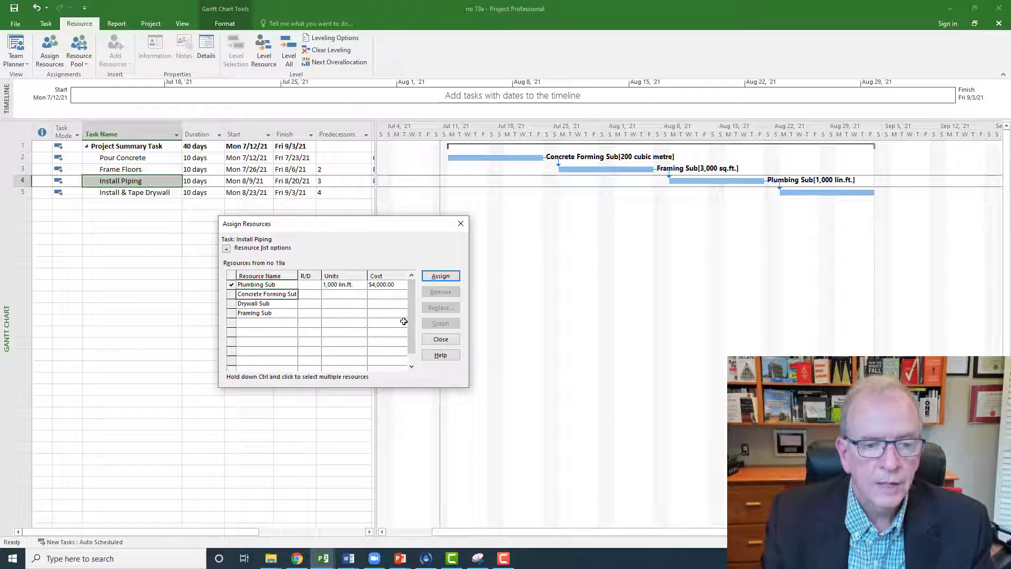
{"action": "left_click", "coordinate": [355, 287]}
{"action": "left_click", "coordinate": [384, 288]}
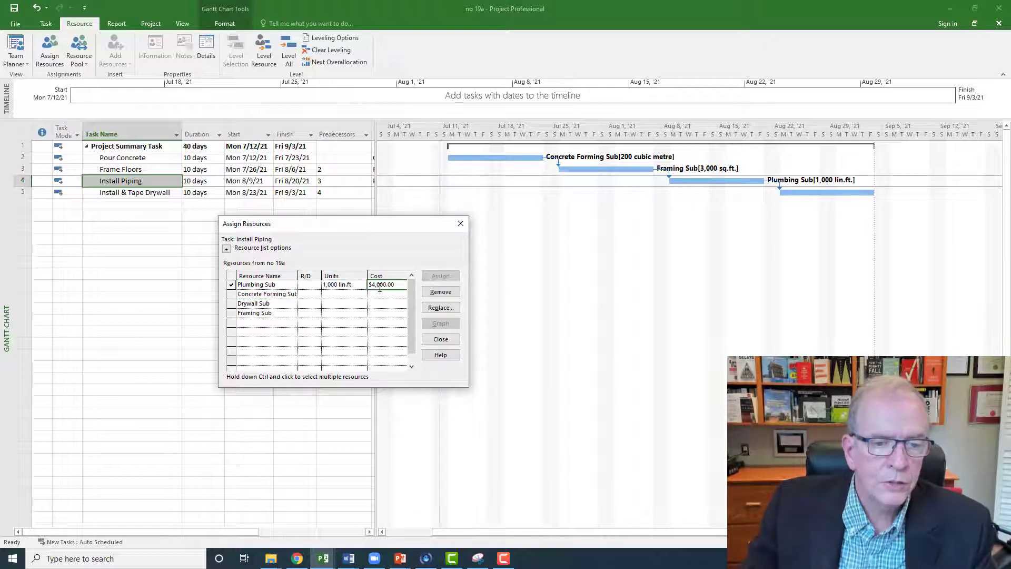
{"action": "left_click", "coordinate": [337, 285]}
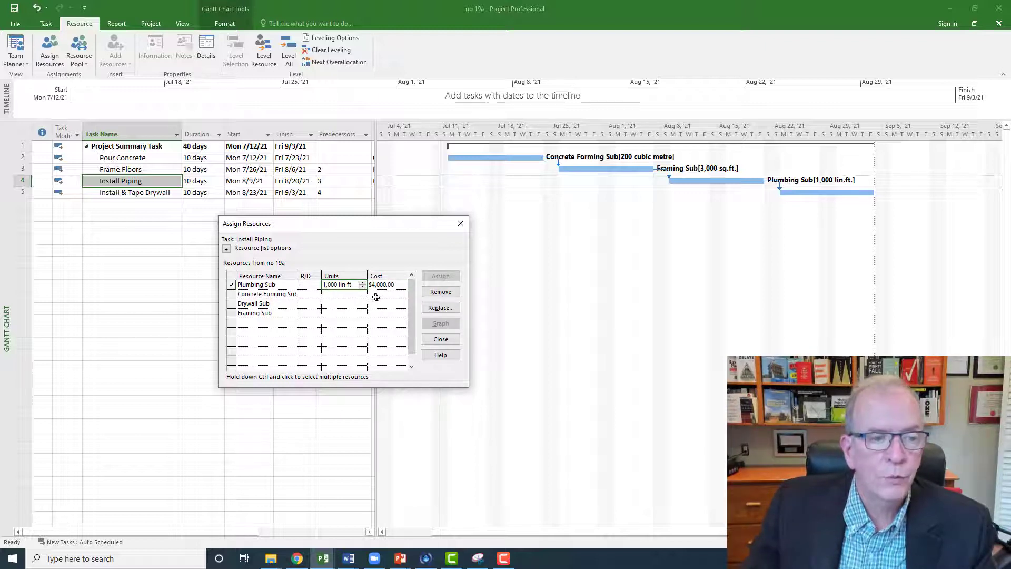
Step: Assign 10000 sq.ft. of Drywall Sub to the Install & Tape Drywall task, check its cost, and close the resource assignment dialog
{"action": "left_click", "coordinate": [164, 193]}
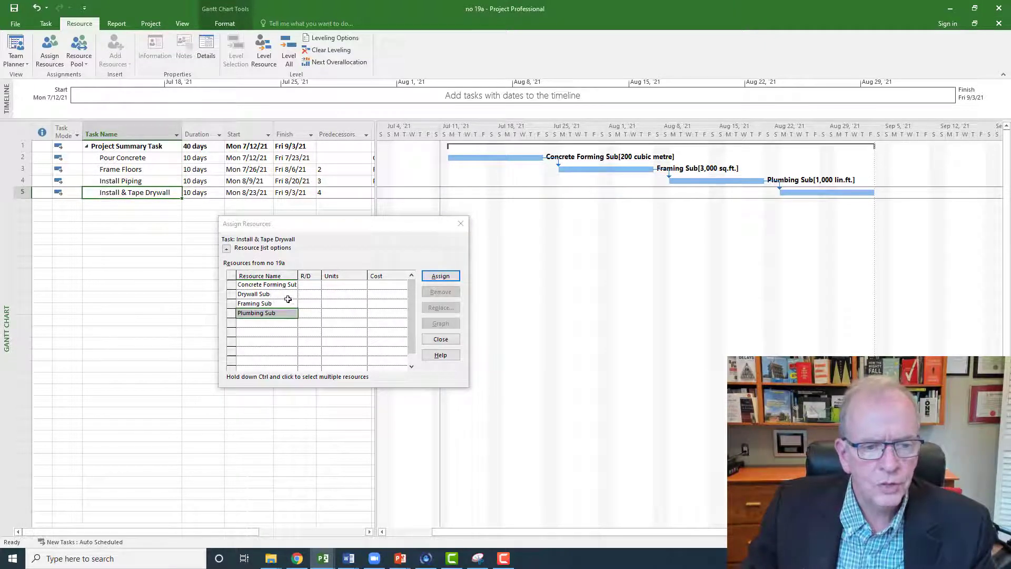
{"action": "left_click", "coordinate": [331, 296]}
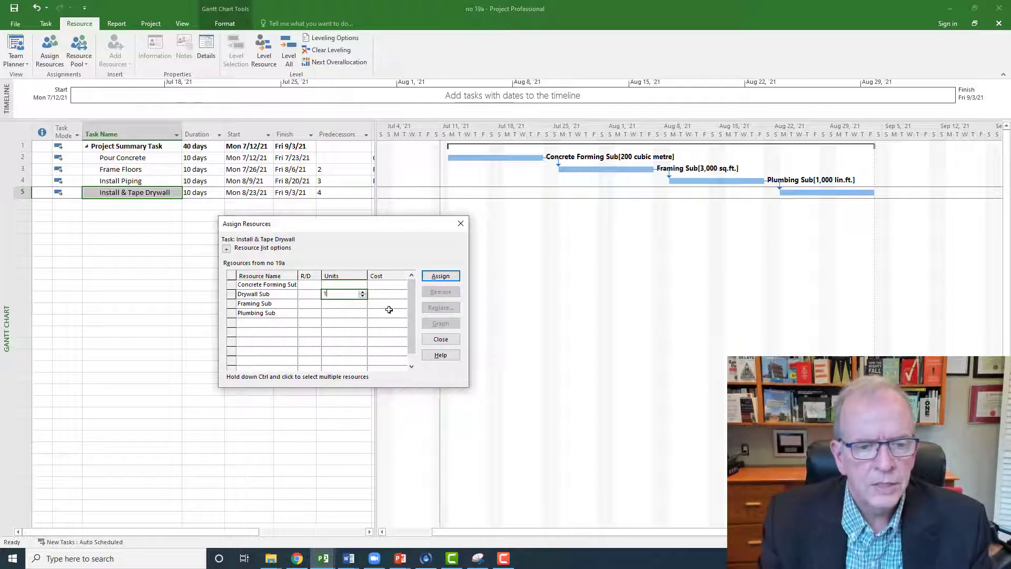
{"action": "type", "text": "10000"}
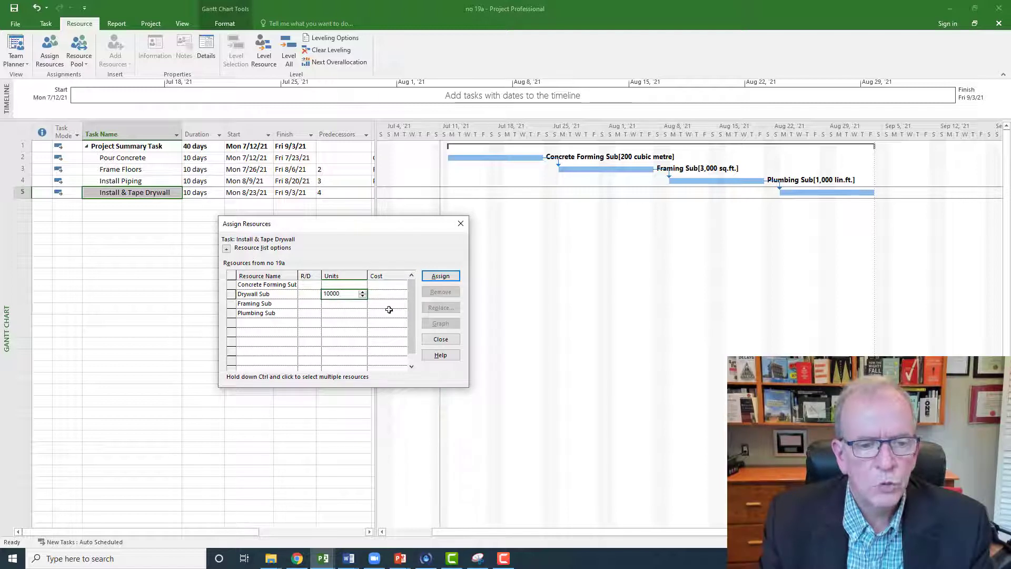
{"action": "left_click", "coordinate": [457, 277]}
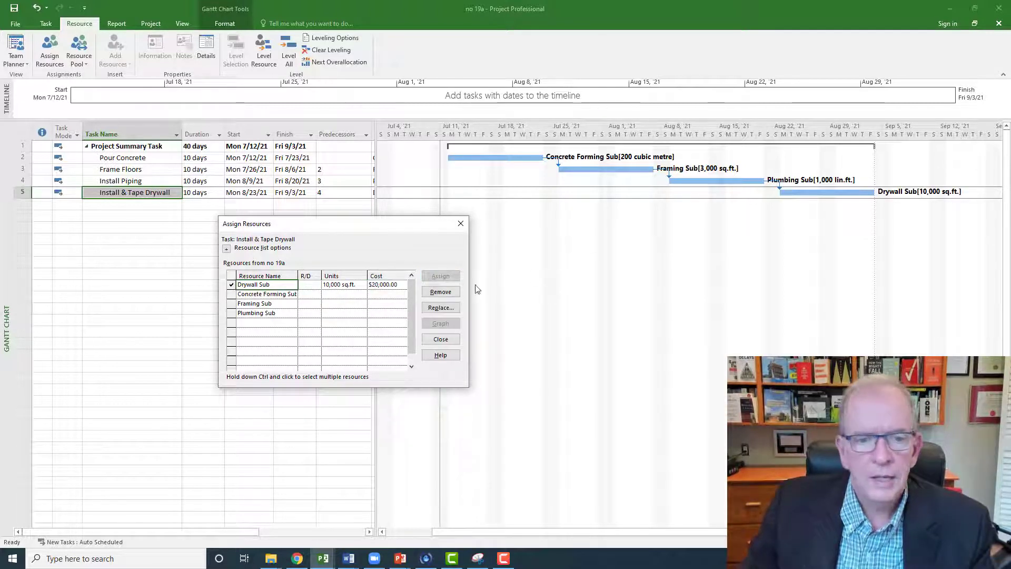
{"action": "left_click", "coordinate": [392, 285]}
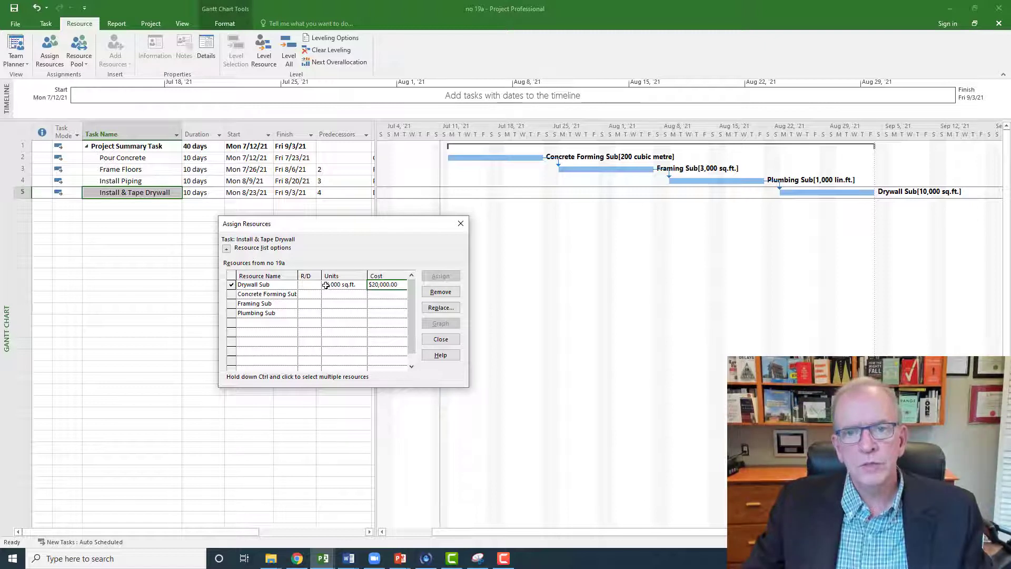
{"action": "left_click", "coordinate": [462, 225]}
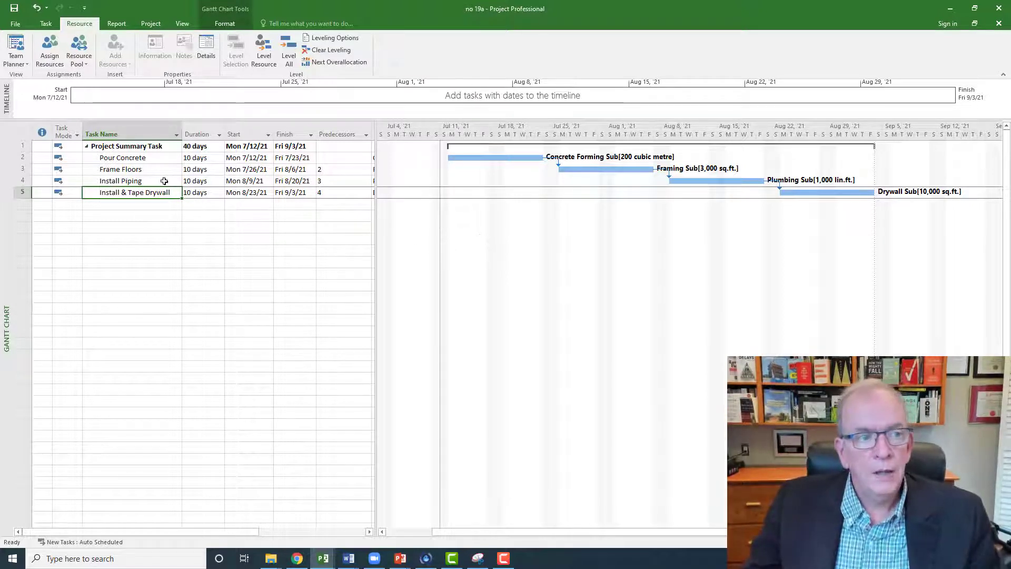
Step: Show the Cost table for the tasks in the Gantt Chart
{"action": "left_click", "coordinate": [25, 131]}
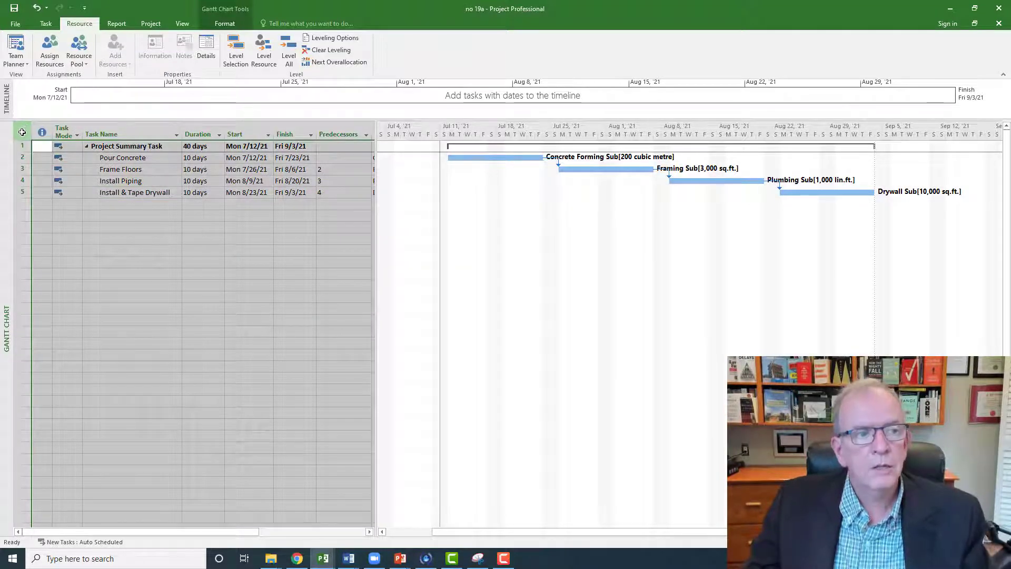
{"action": "right_click", "coordinate": [23, 133]}
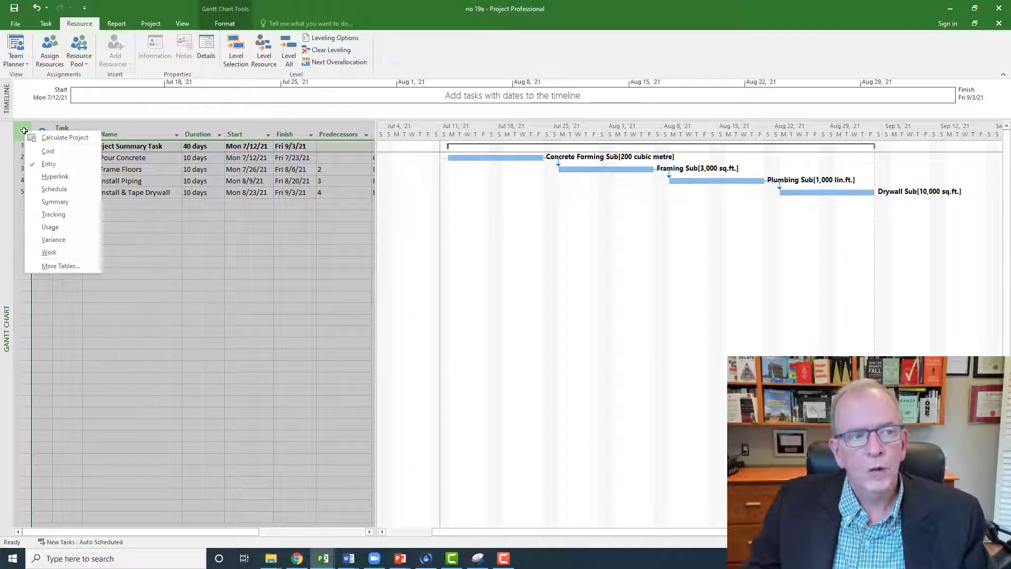
{"action": "left_click", "coordinate": [33, 152]}
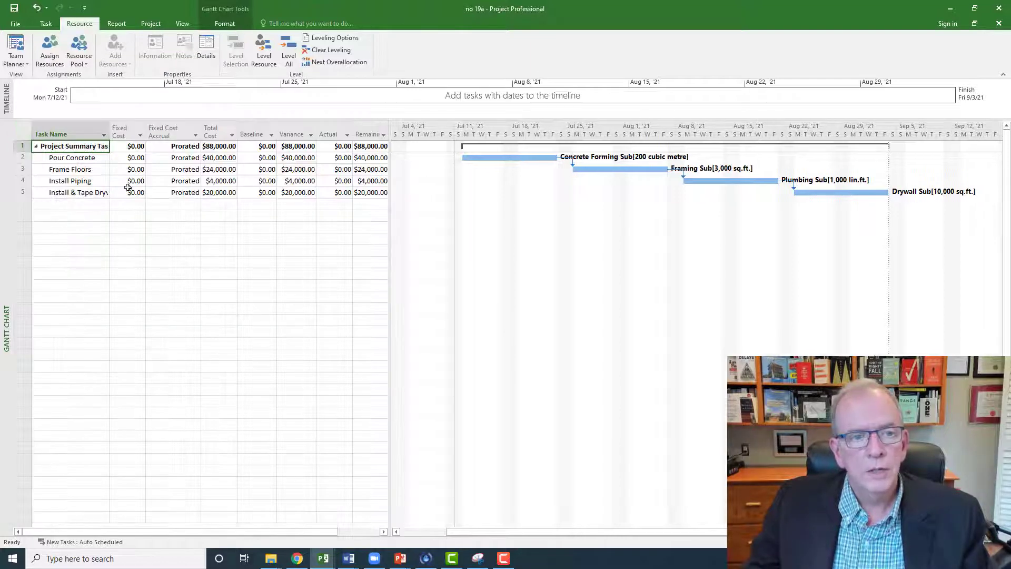
Step: Examine the total cost of the project summary and each task, and widen the Task Name column
{"action": "left_click", "coordinate": [222, 147]}
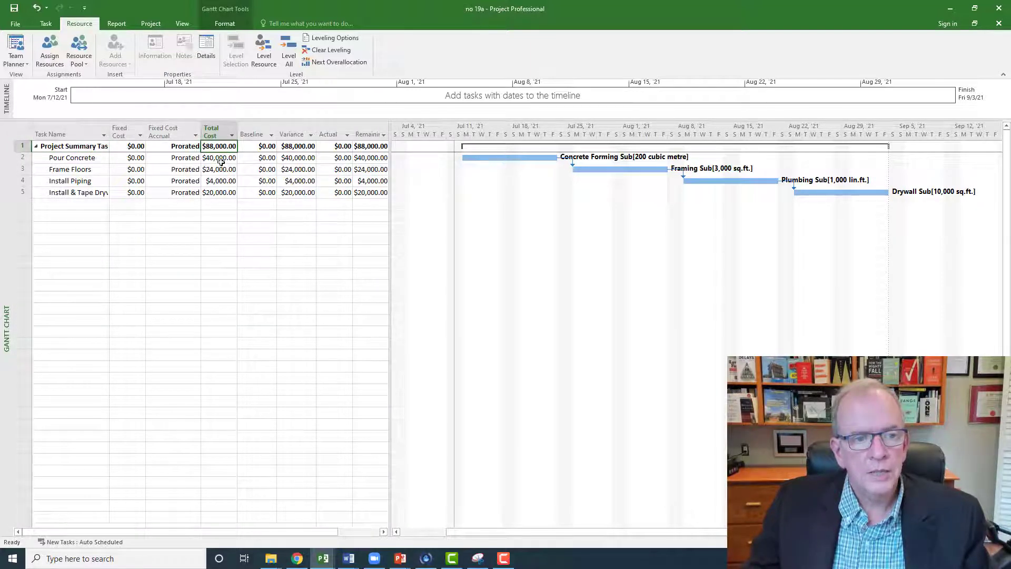
{"action": "left_click", "coordinate": [221, 159]}
{"action": "left_click", "coordinate": [220, 170]}
{"action": "left_click", "coordinate": [219, 181]}
{"action": "left_click", "coordinate": [219, 193]}
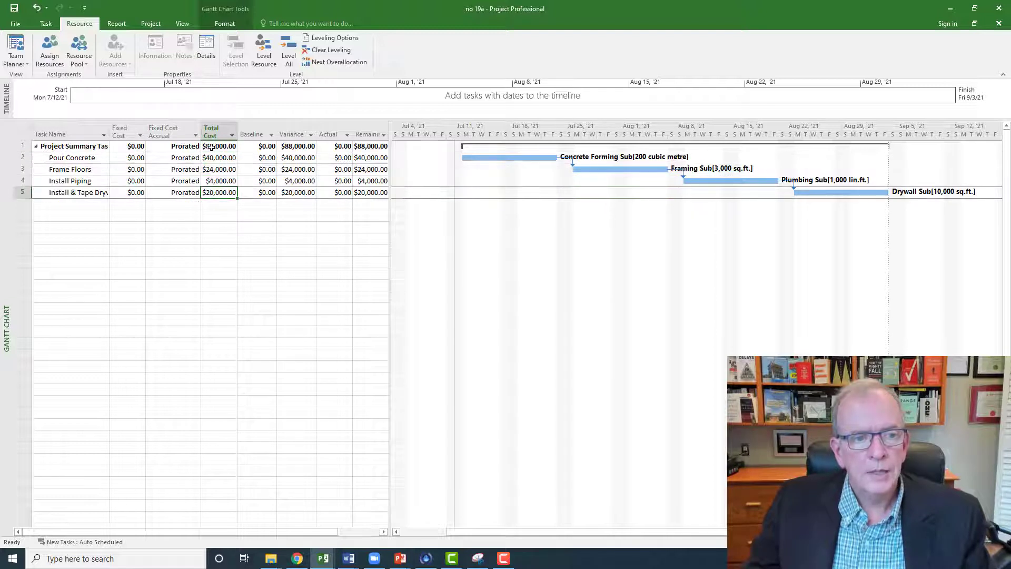
{"action": "left_click", "coordinate": [211, 147]}
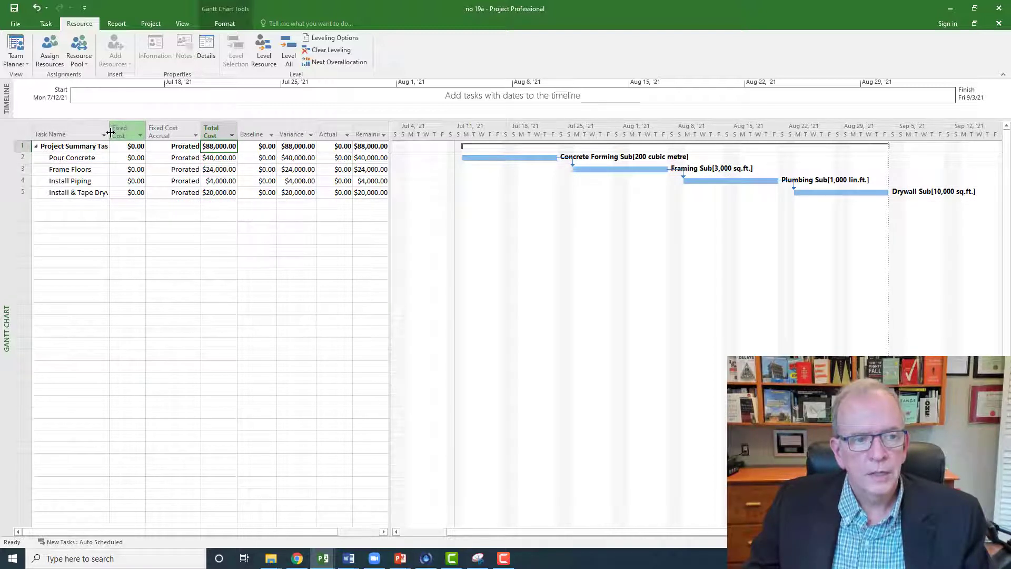
{"action": "left_click_drag", "start_coordinate": [110, 132], "coordinate": [119, 133]}
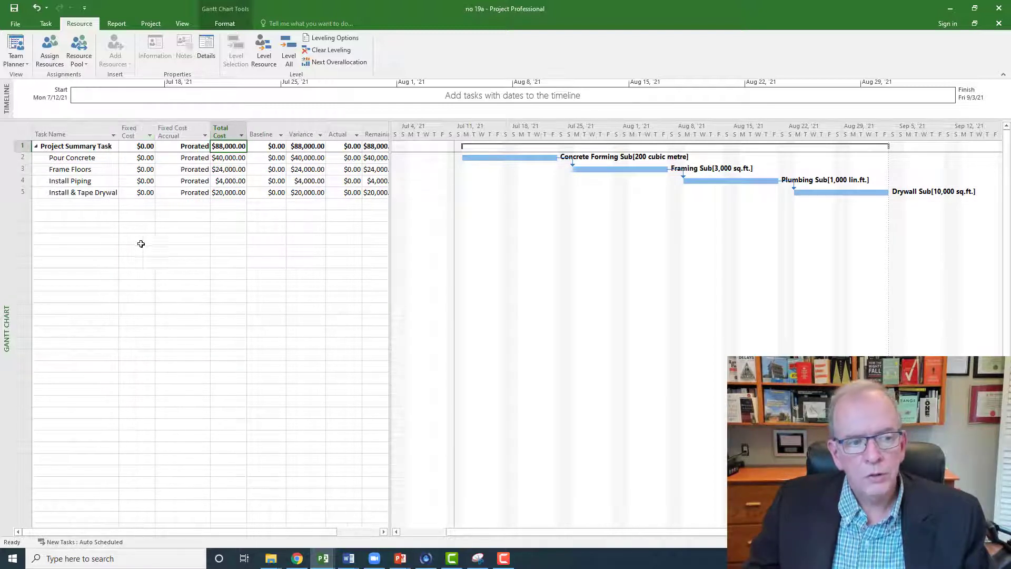
Step: Switch to the Resource Sheet and review the standard rates of the four subcontractors
{"action": "right_click", "coordinate": [4, 259]}
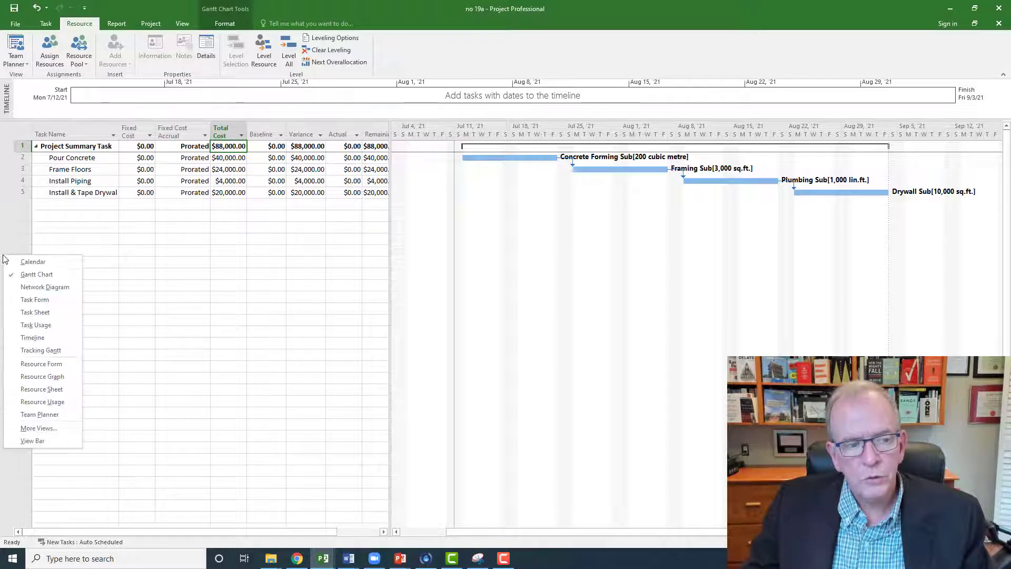
{"action": "left_click", "coordinate": [42, 388]}
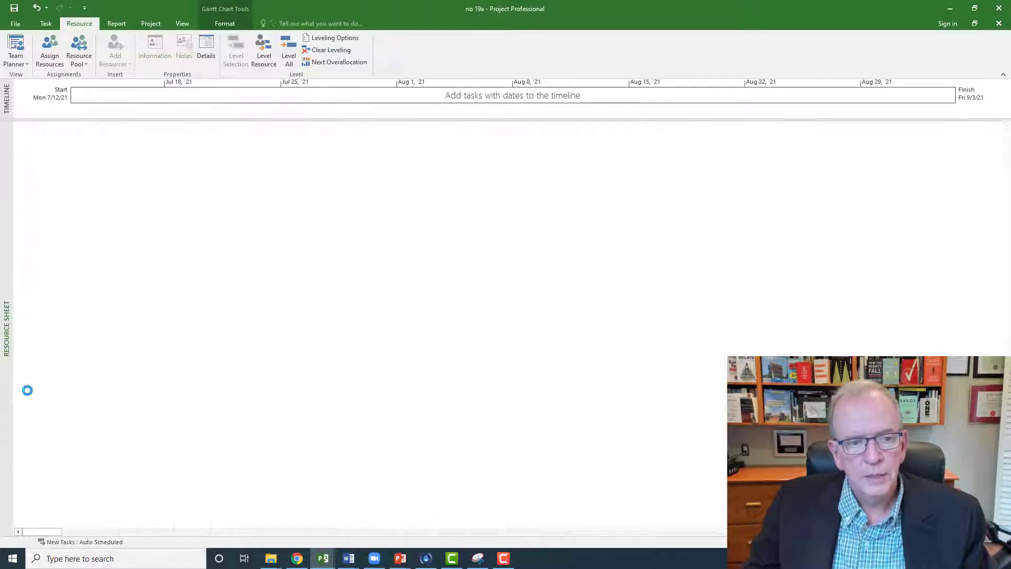
{"action": "left_click", "coordinate": [356, 137]}
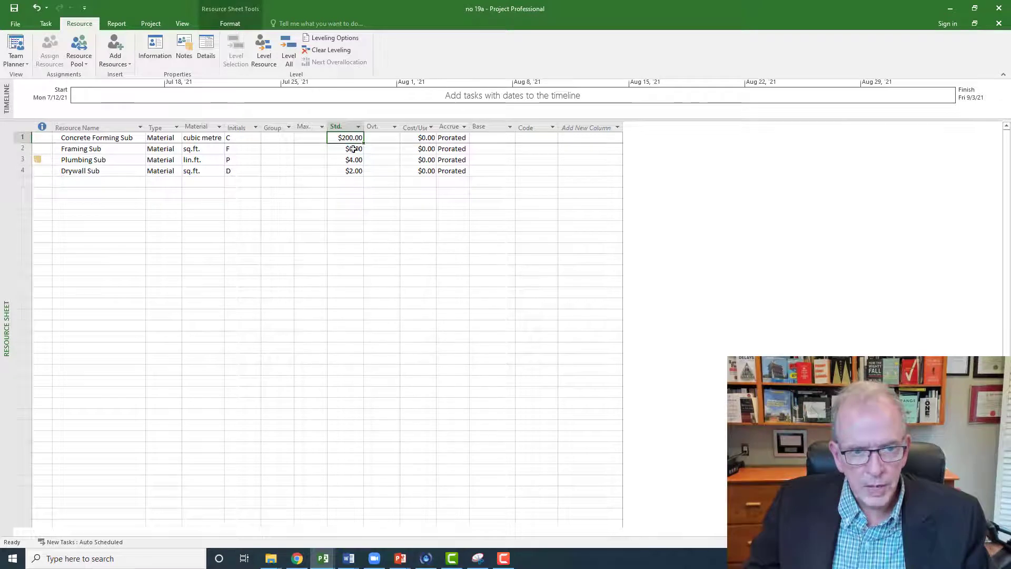
{"action": "left_click", "coordinate": [352, 149]}
{"action": "left_click", "coordinate": [350, 160]}
{"action": "left_click", "coordinate": [349, 171]}
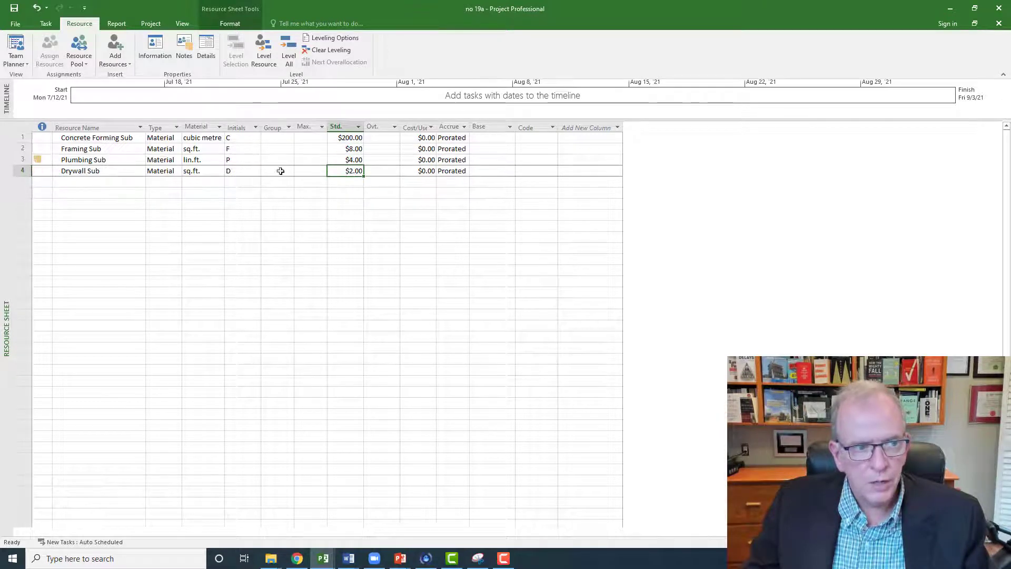
Step: Apply the Cost table to the Resource Sheet and review the cost of each subcontractor
{"action": "left_click", "coordinate": [24, 127]}
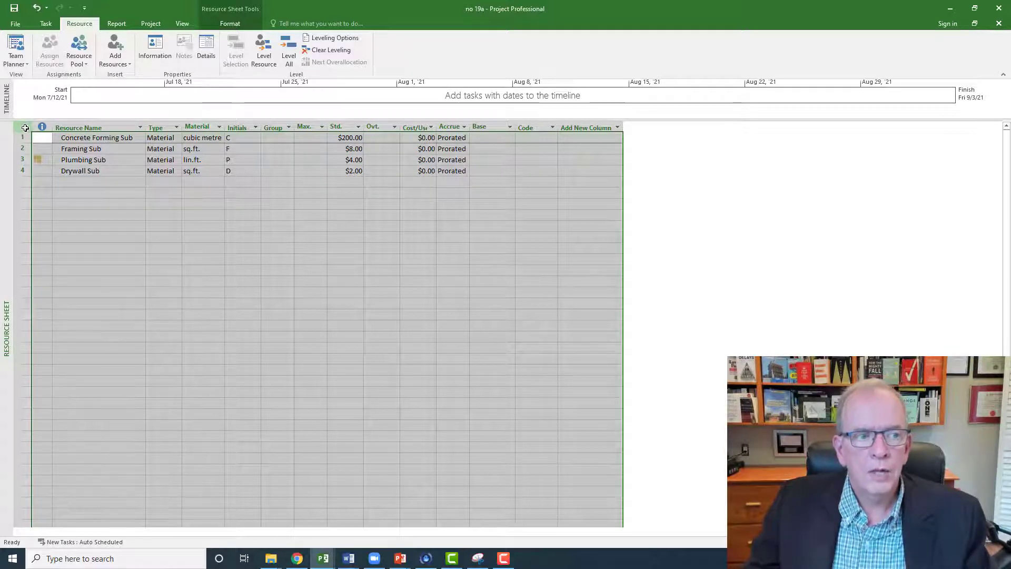
{"action": "right_click", "coordinate": [25, 128]}
{"action": "left_click", "coordinate": [47, 149]}
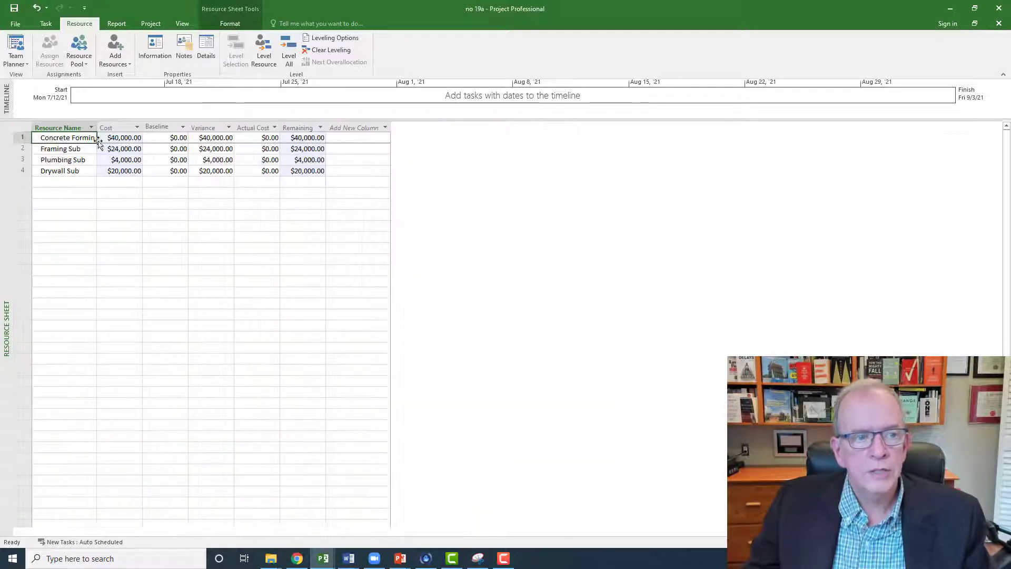
{"action": "left_click", "coordinate": [116, 137]}
{"action": "left_click", "coordinate": [112, 150]}
{"action": "left_click", "coordinate": [112, 160]}
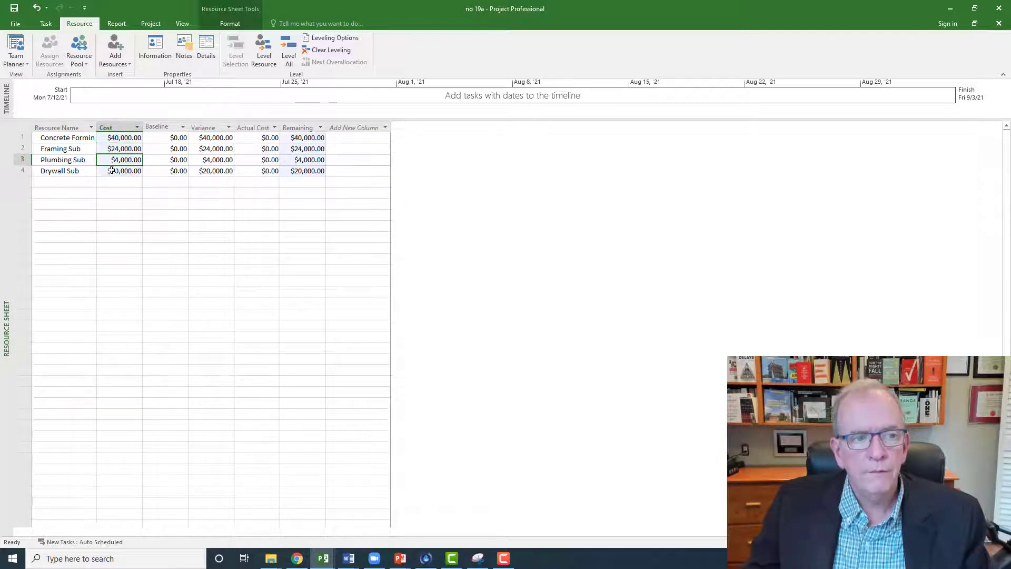
{"action": "left_click", "coordinate": [112, 171]}
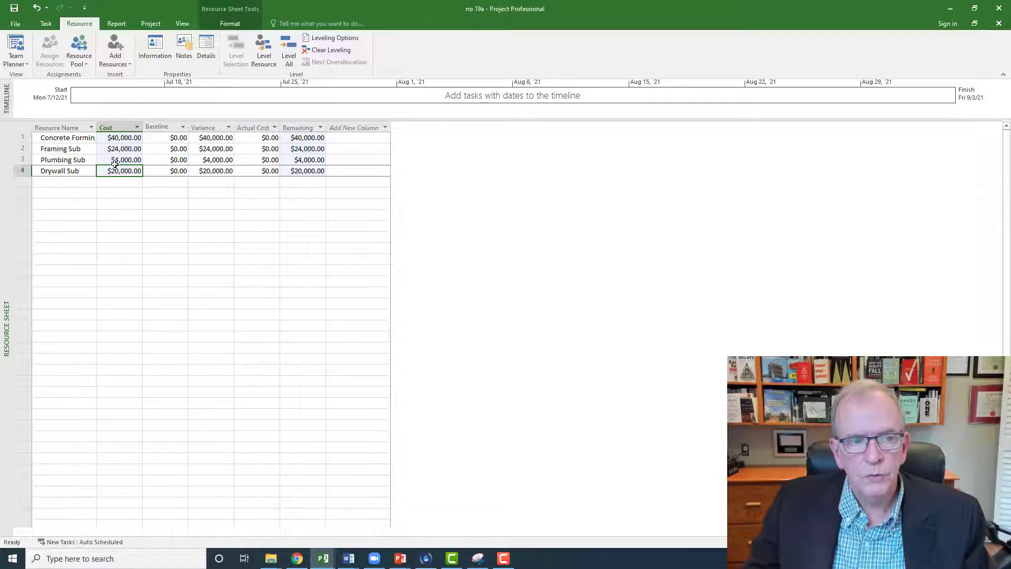
Step: Check the baseline cost values of the four subcontractors
{"action": "left_click", "coordinate": [182, 137]}
{"action": "left_click", "coordinate": [179, 148]}
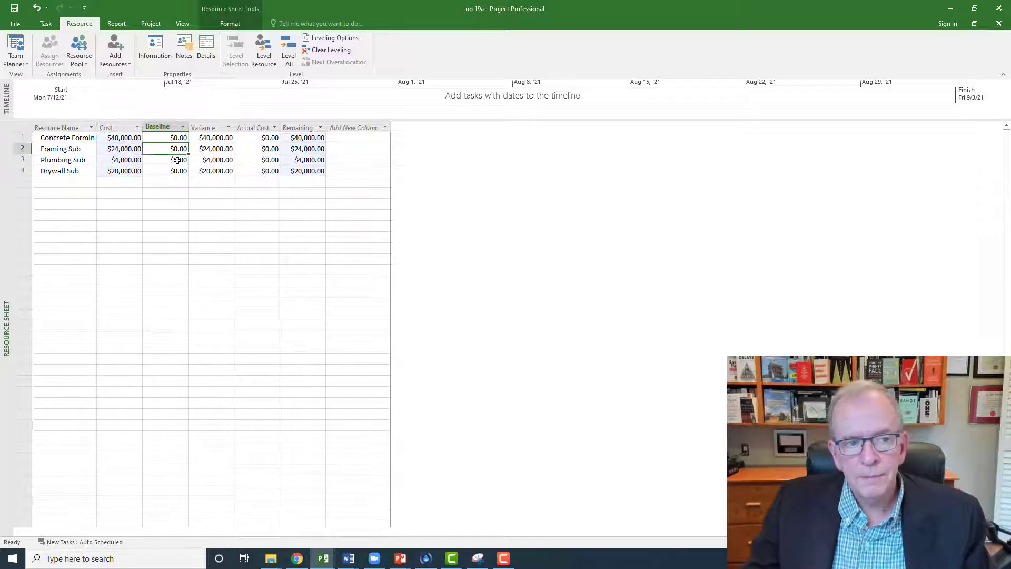
{"action": "left_click", "coordinate": [178, 161]}
{"action": "left_click", "coordinate": [178, 171]}
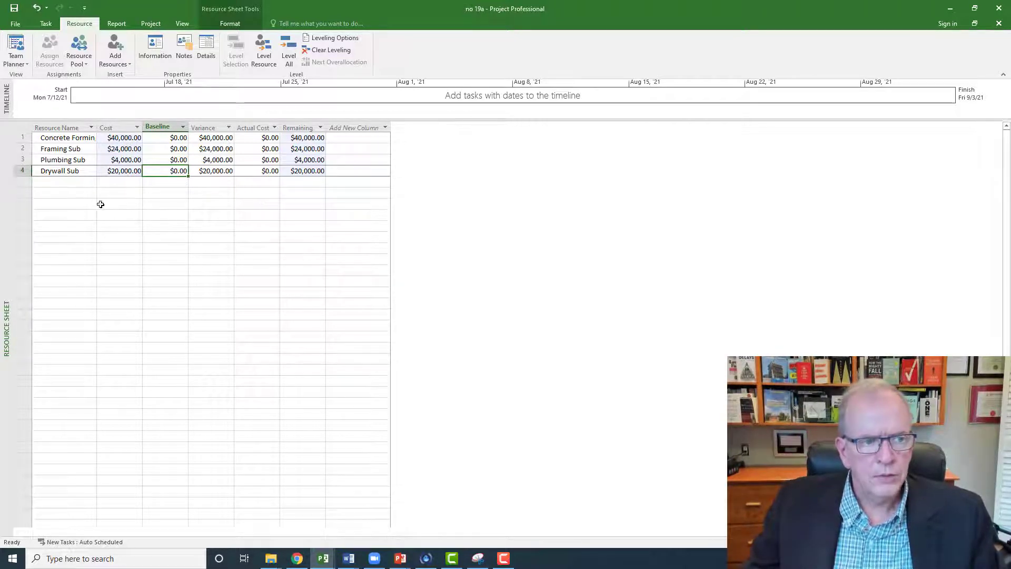
Step: Return to the Gantt Chart, apply the Variance table, and inspect the Baseline Start and Baseline Finish columns
{"action": "right_click", "coordinate": [5, 207]}
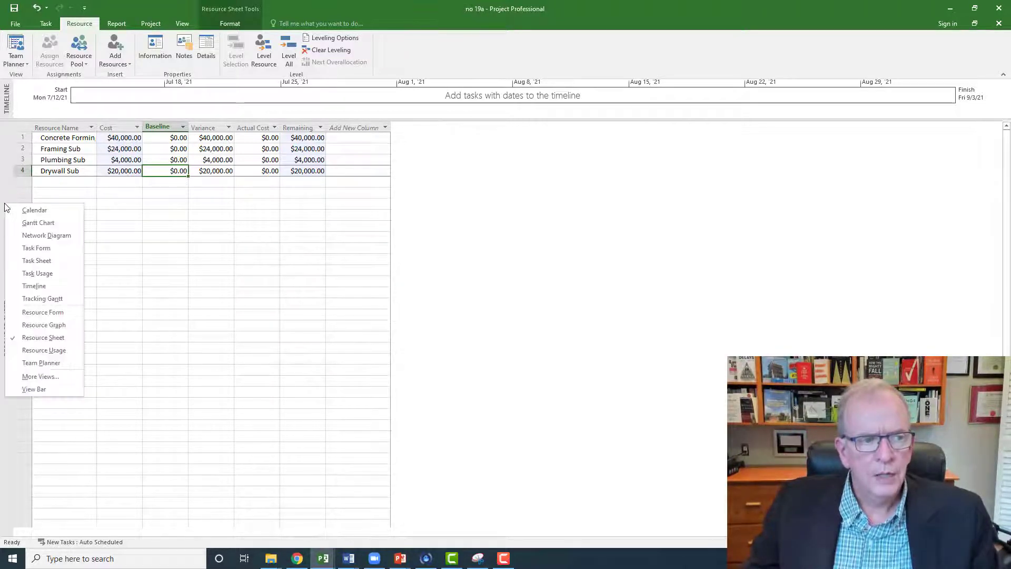
{"action": "left_click", "coordinate": [23, 223]}
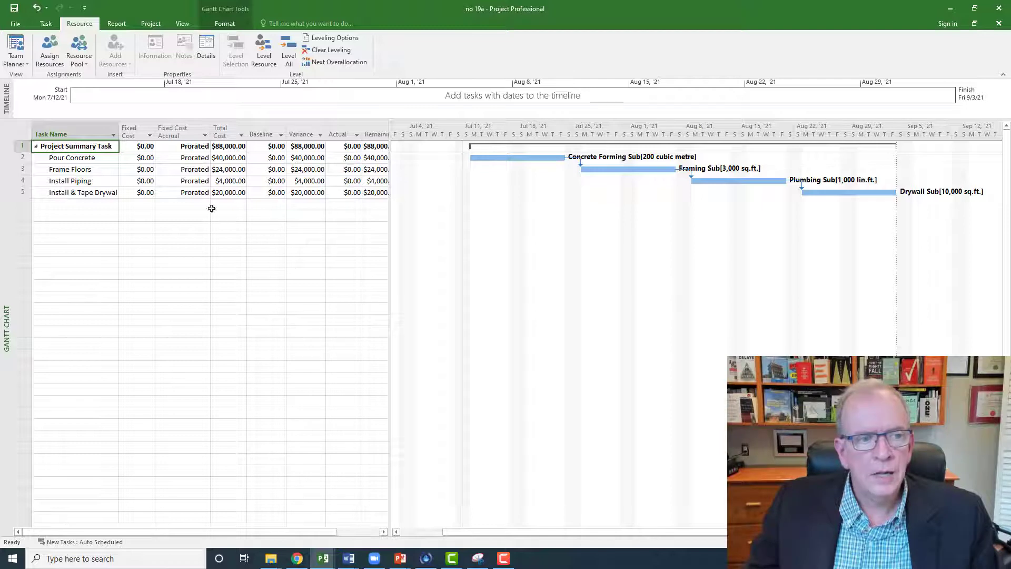
{"action": "left_click", "coordinate": [22, 134]}
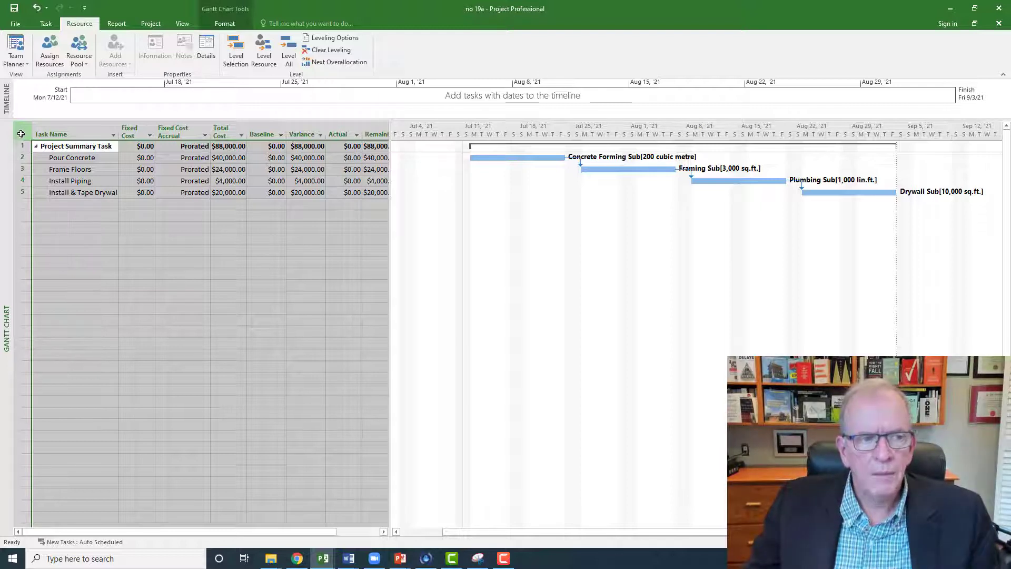
{"action": "right_click", "coordinate": [21, 134]}
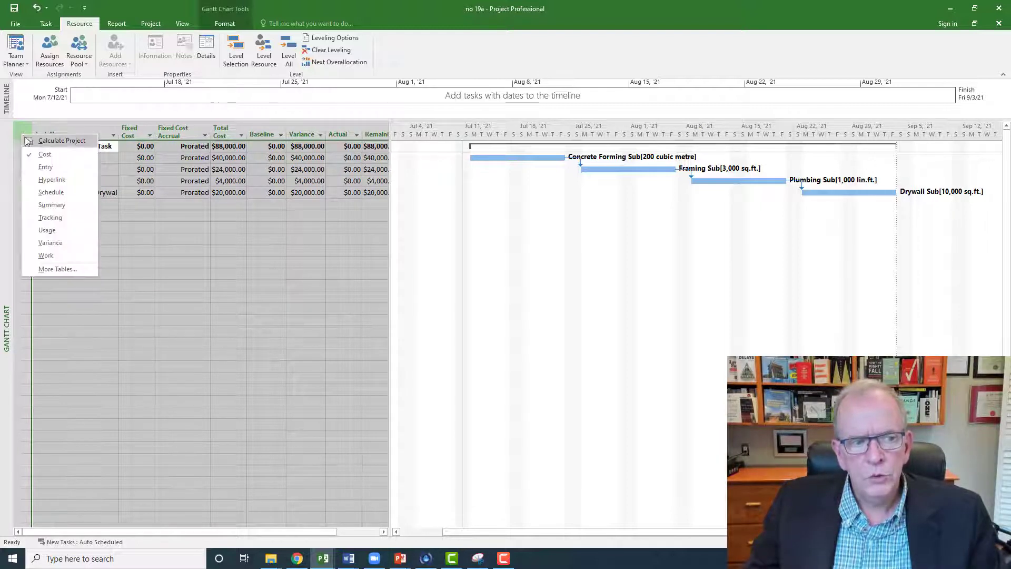
{"action": "left_click", "coordinate": [50, 243]}
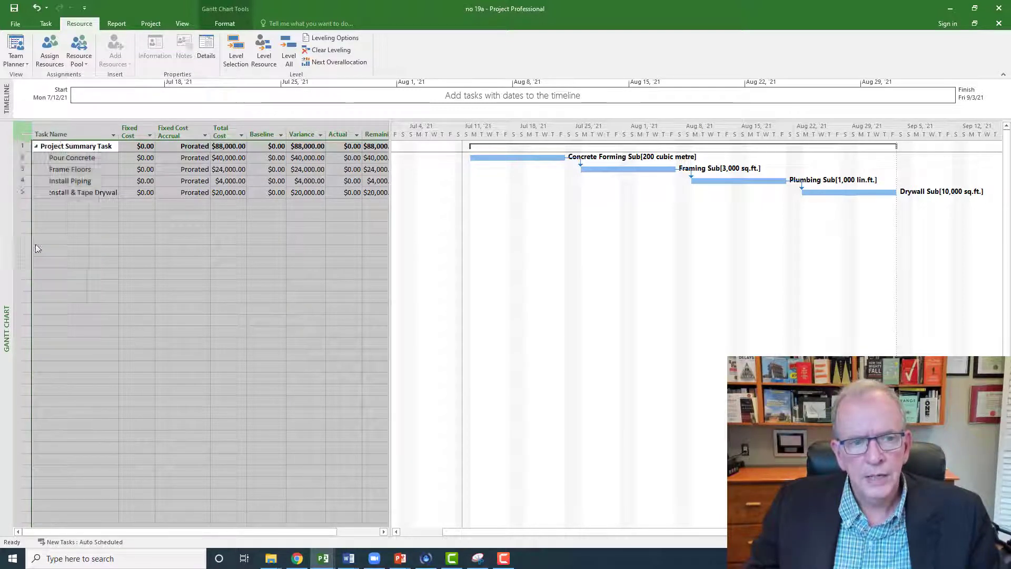
{"action": "left_click", "coordinate": [236, 136]}
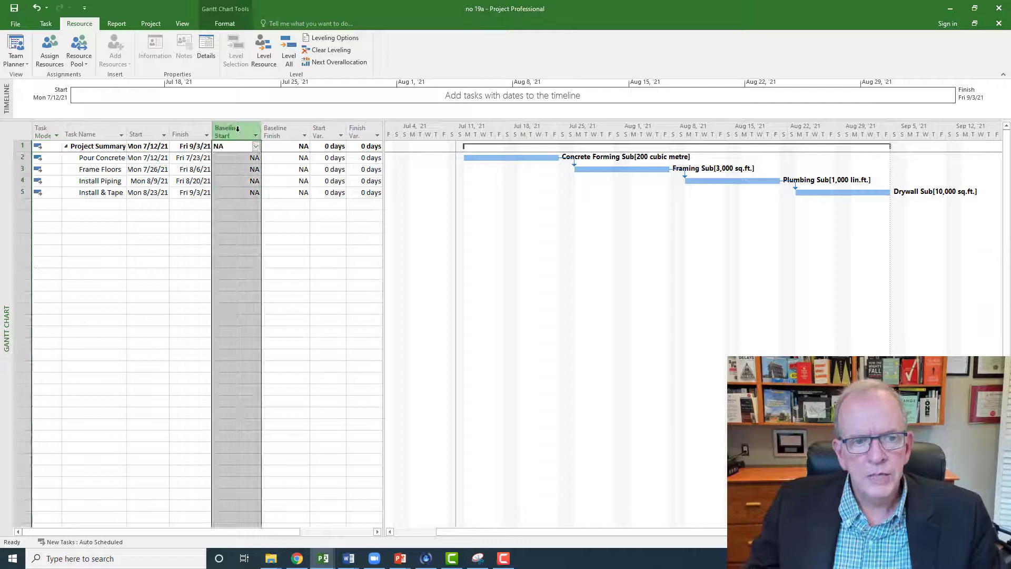
{"action": "left_click", "coordinate": [279, 132]}
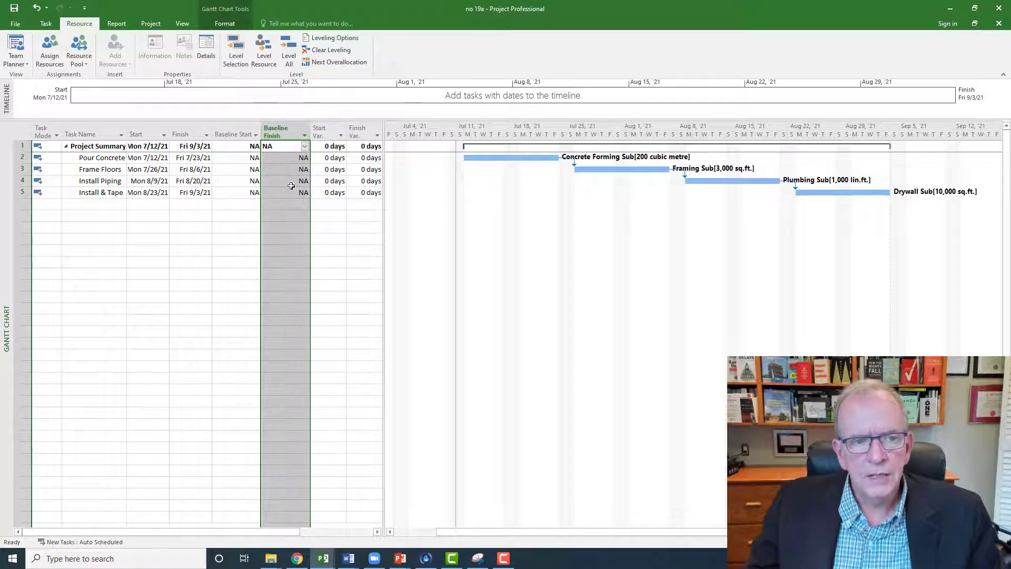
Step: Set the Baseline for the entire project
{"action": "left_click", "coordinate": [152, 24]}
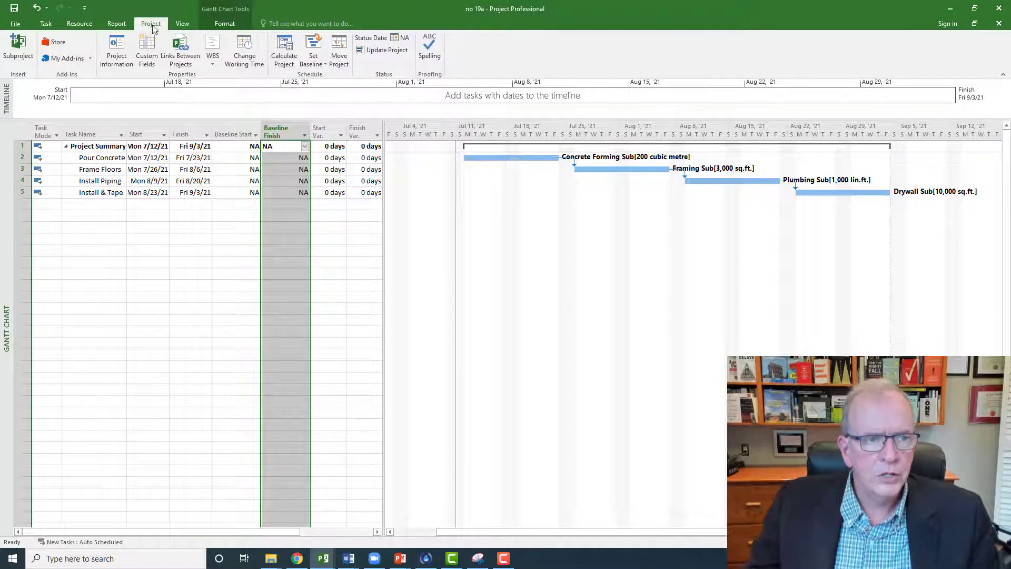
{"action": "left_click", "coordinate": [313, 53]}
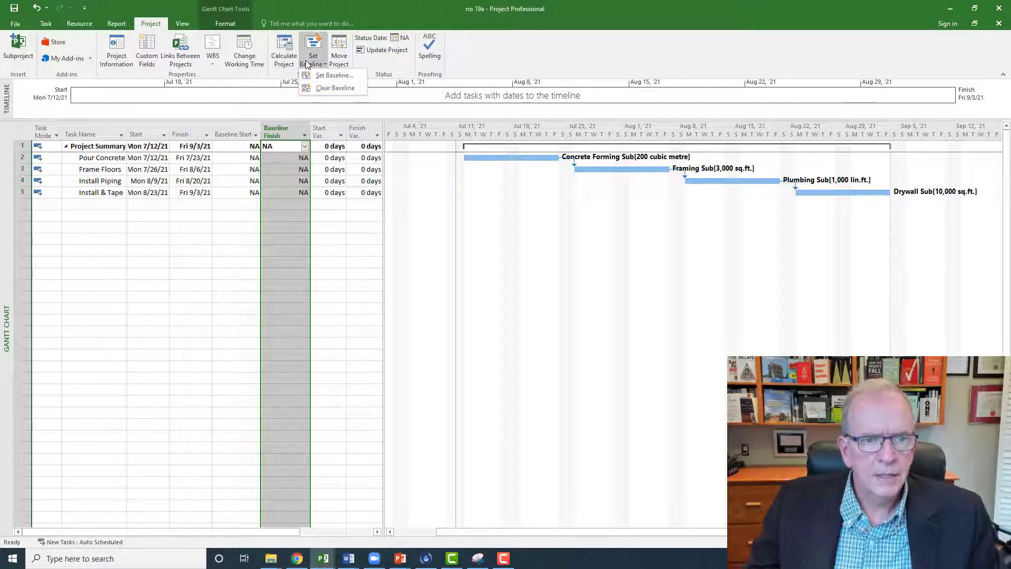
{"action": "left_click", "coordinate": [333, 76]}
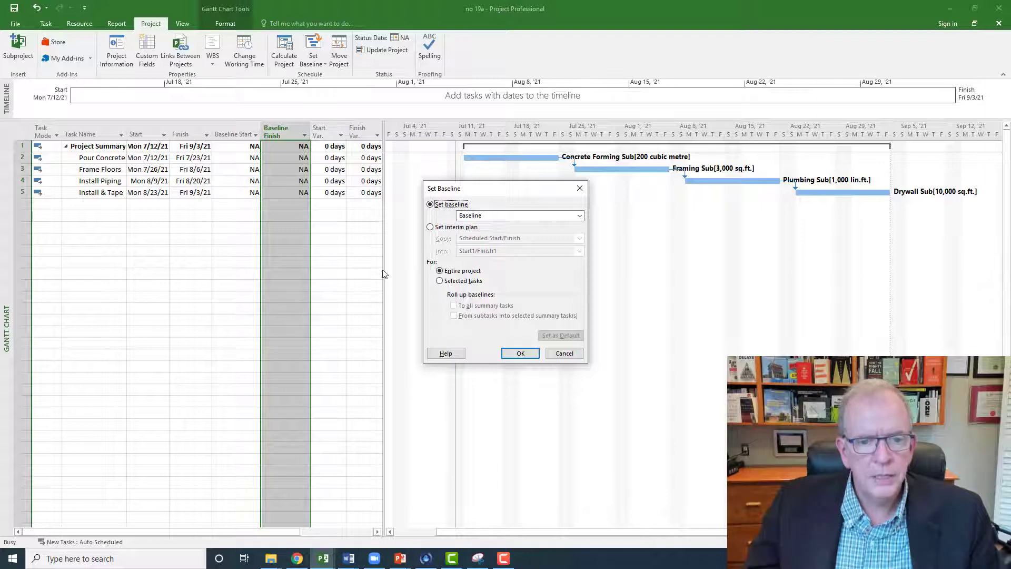
{"action": "left_click", "coordinate": [520, 353]}
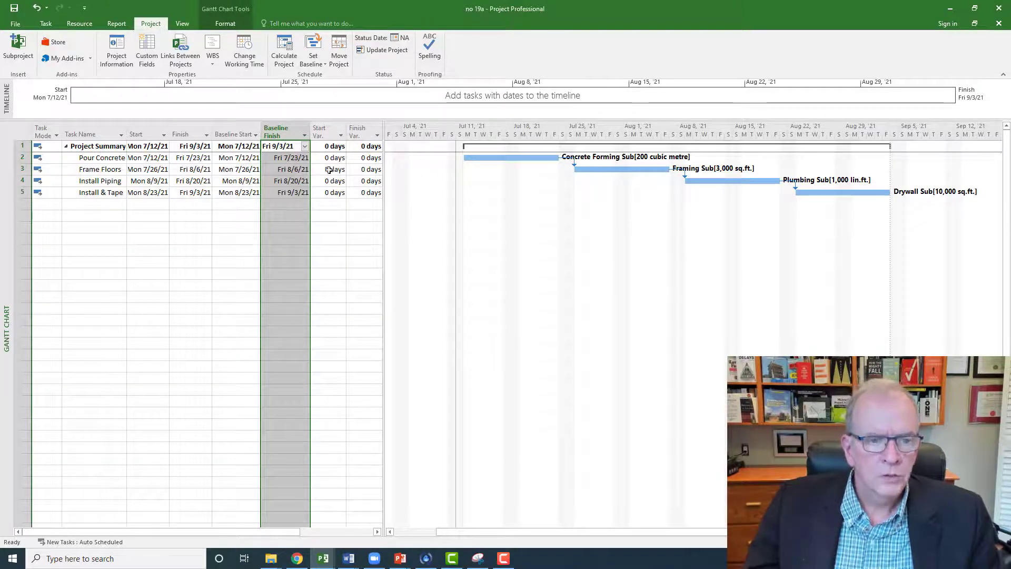
{"action": "left_click", "coordinate": [182, 217]}
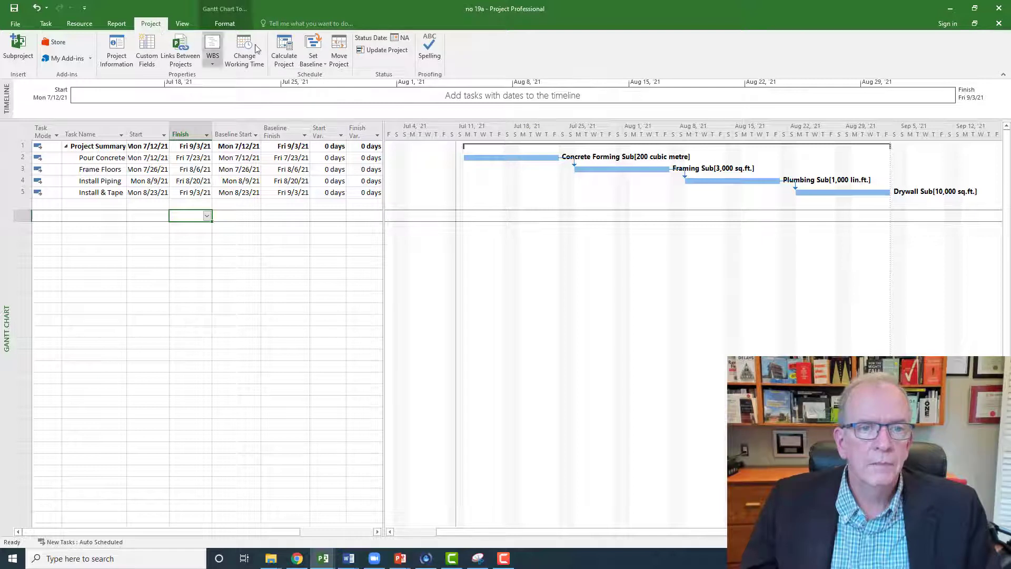
Step: Set the project's status date to Fri 9/3/21
{"action": "left_click", "coordinate": [396, 38]}
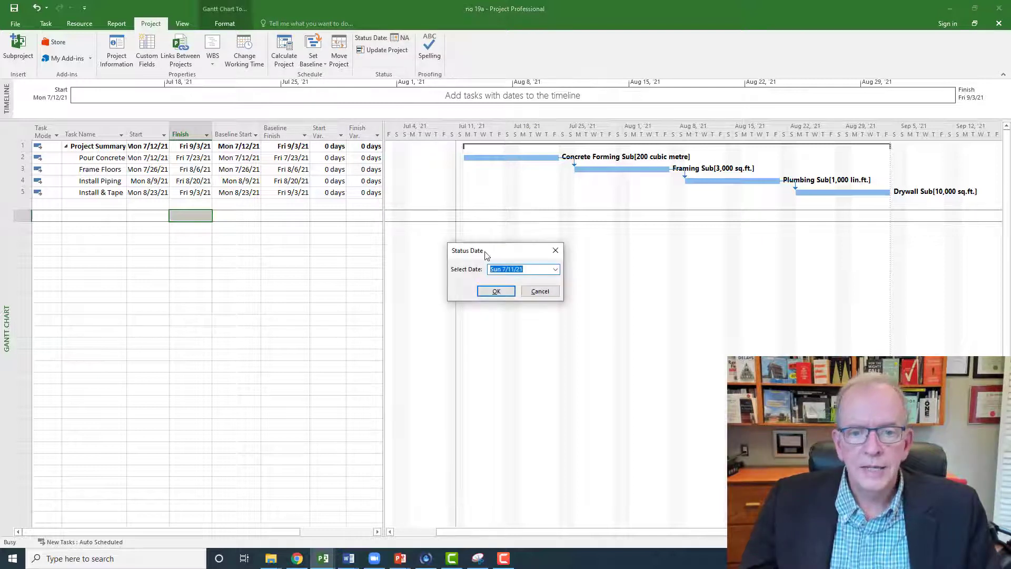
{"action": "left_click", "coordinate": [555, 270]}
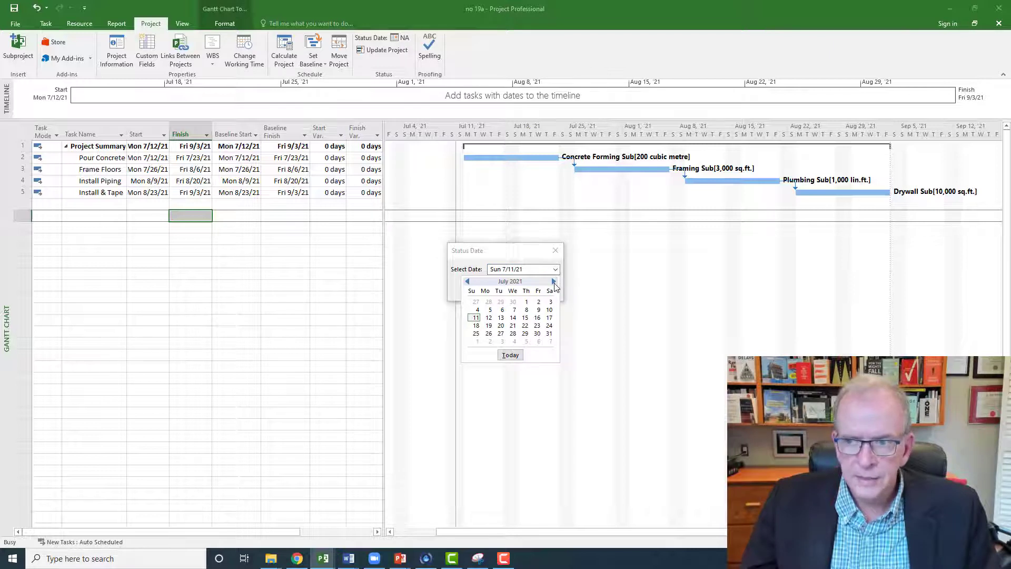
{"action": "left_click", "coordinate": [554, 281]}
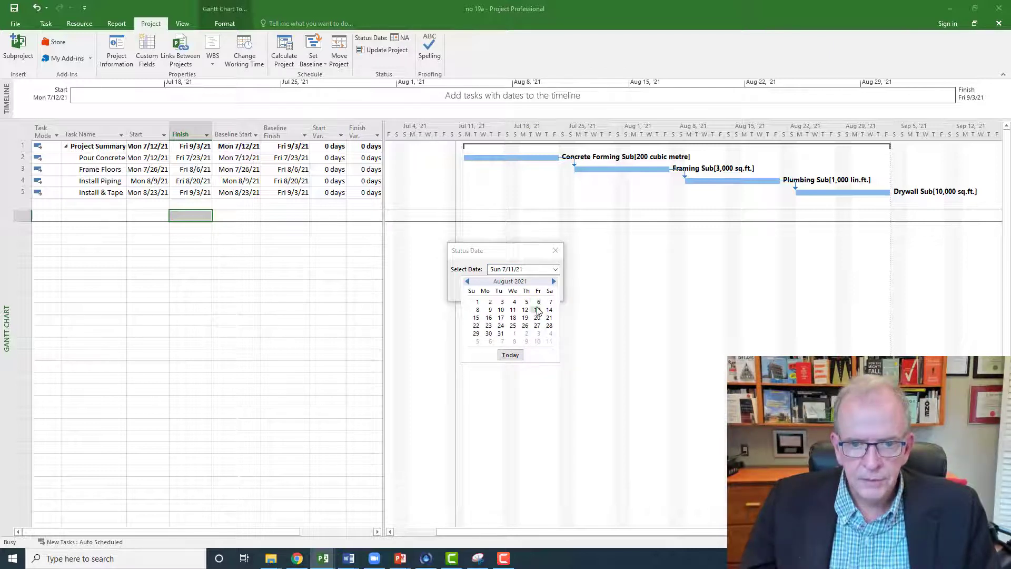
{"action": "left_click", "coordinate": [554, 282]}
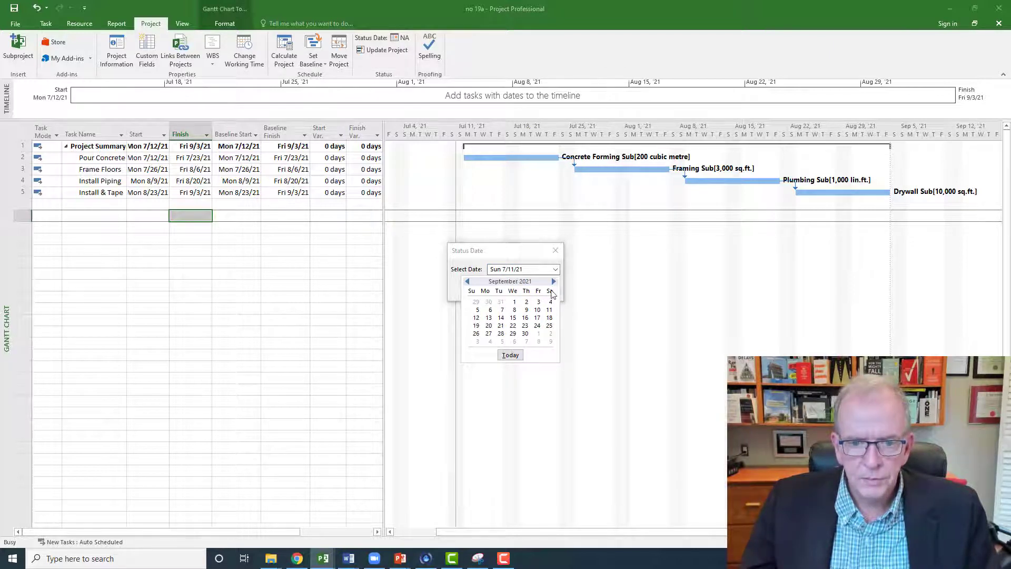
{"action": "left_click", "coordinate": [539, 302]}
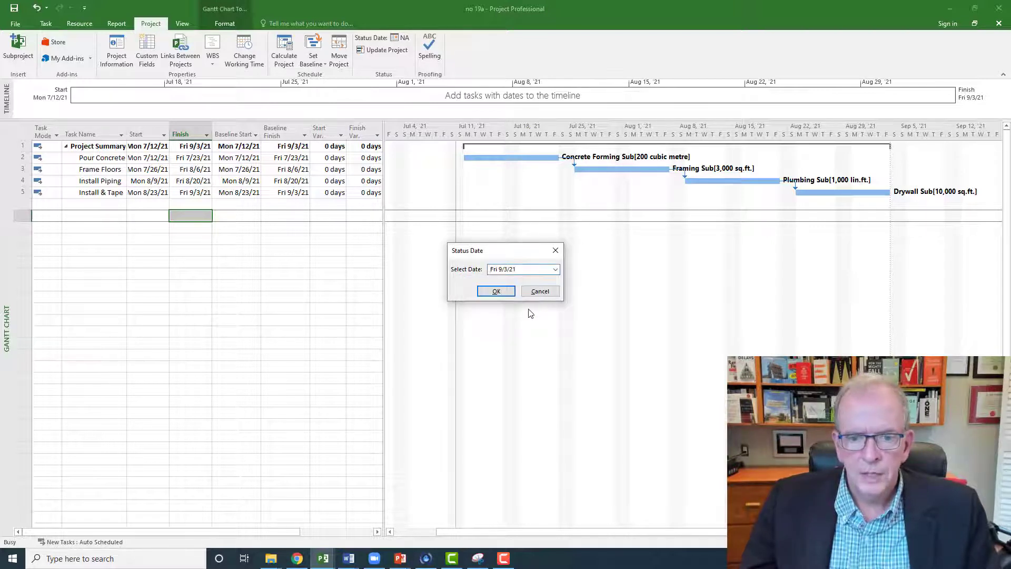
{"action": "left_click", "coordinate": [497, 292]}
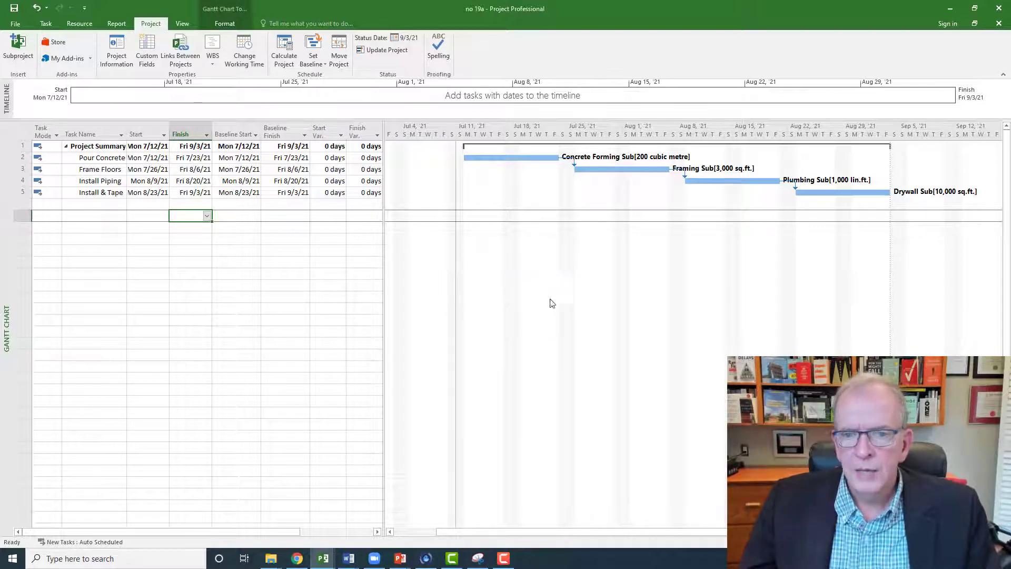
Step: Format the Status Date gridline in the Gantt chart as a solid red line
{"action": "right_click", "coordinate": [693, 279]}
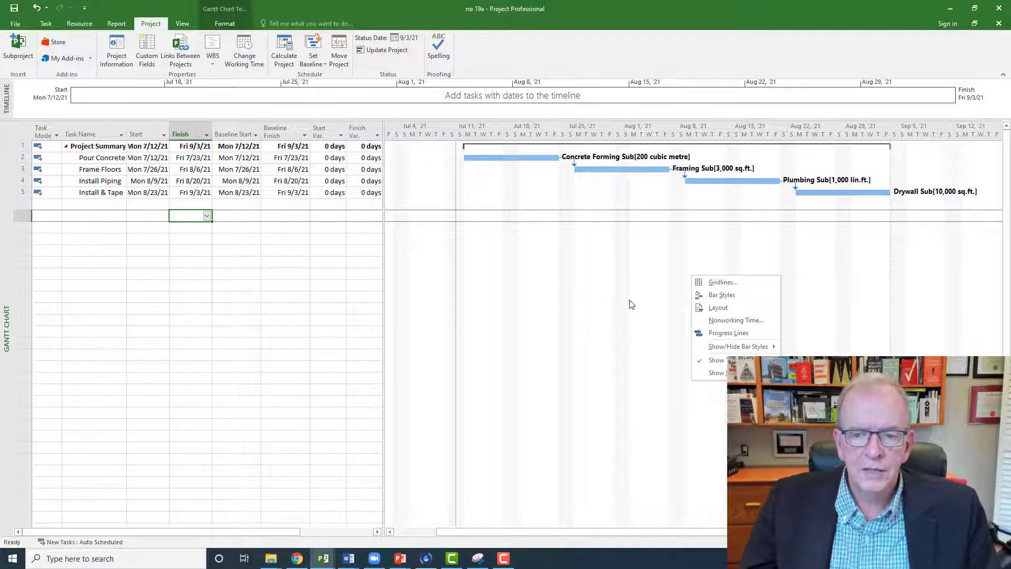
{"action": "left_click", "coordinate": [723, 282]}
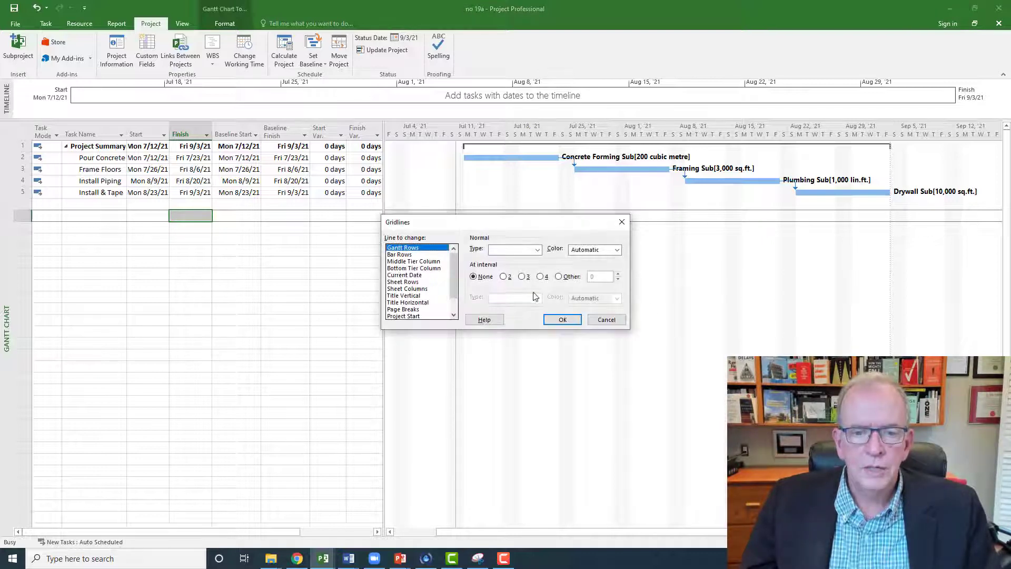
{"action": "scroll", "coordinate": [457, 282], "scroll_direction": "down", "scroll_amount": 1}
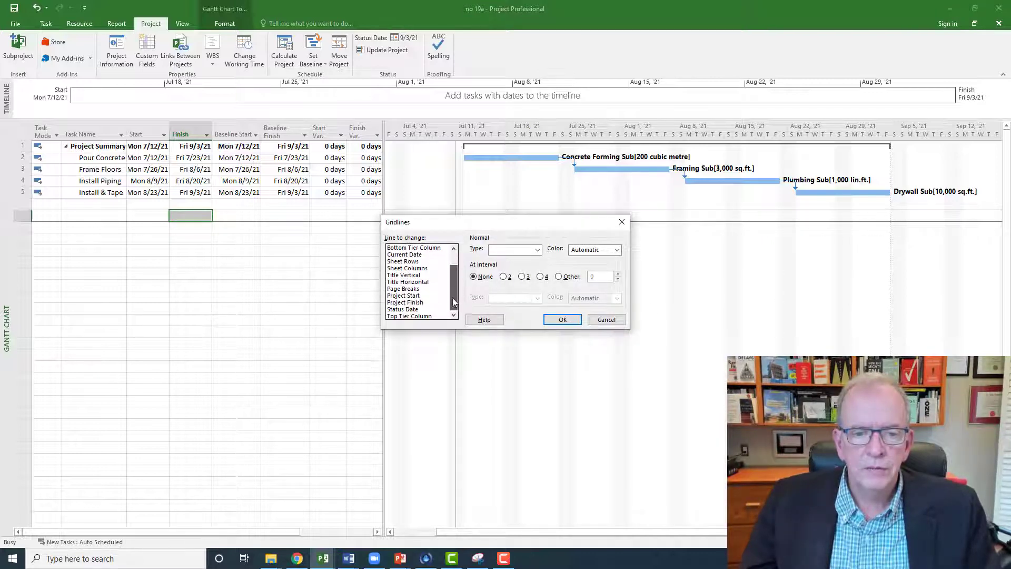
{"action": "left_click", "coordinate": [415, 311]}
{"action": "left_click", "coordinate": [537, 250]}
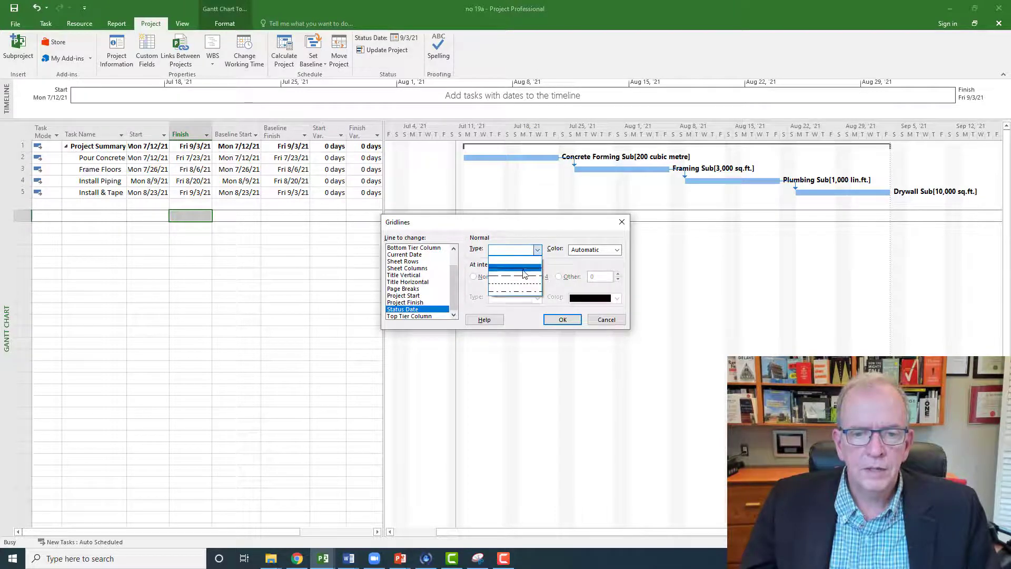
{"action": "left_click", "coordinate": [525, 272]}
{"action": "left_click", "coordinate": [616, 250]}
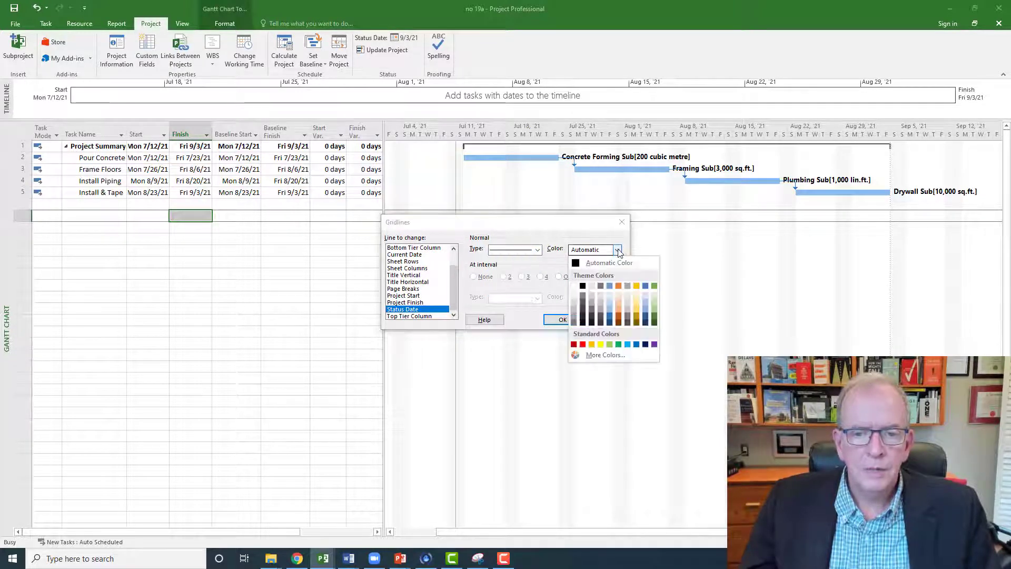
{"action": "left_click", "coordinate": [582, 344]}
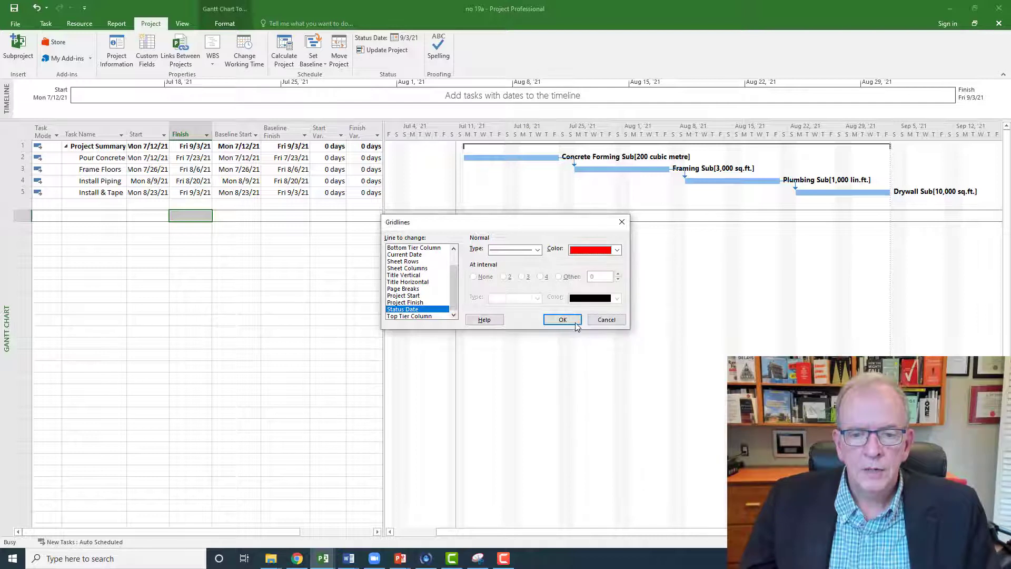
{"action": "left_click", "coordinate": [563, 320]}
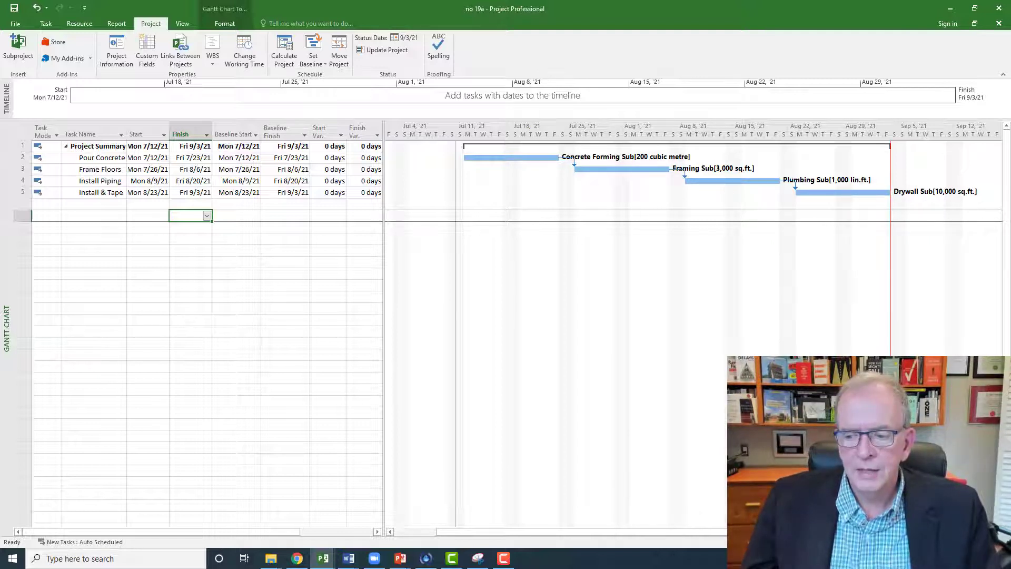
Step: Apply the Tracking table to the Gantt Chart in place of the Variance table
{"action": "left_click", "coordinate": [998, 532]}
{"action": "left_click", "coordinate": [998, 532]}
{"action": "left_click", "coordinate": [997, 532]}
{"action": "left_click", "coordinate": [998, 532]}
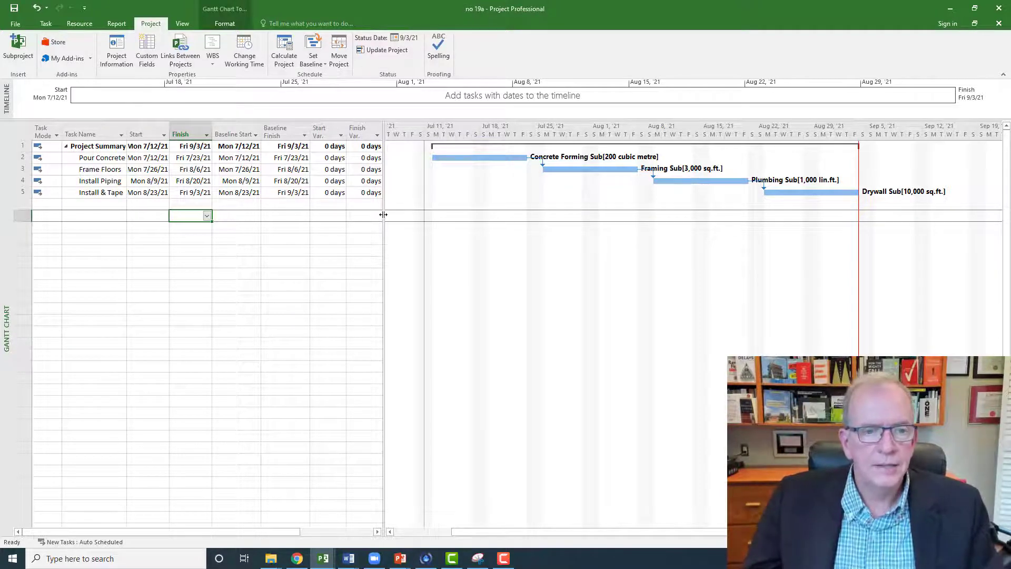
{"action": "right_click", "coordinate": [21, 132]}
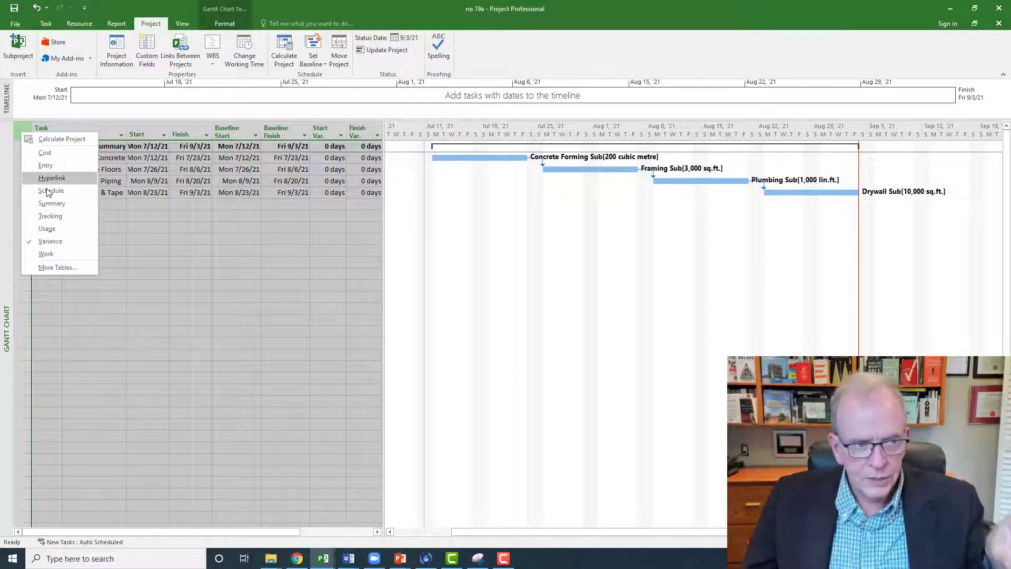
{"action": "left_click", "coordinate": [49, 217]}
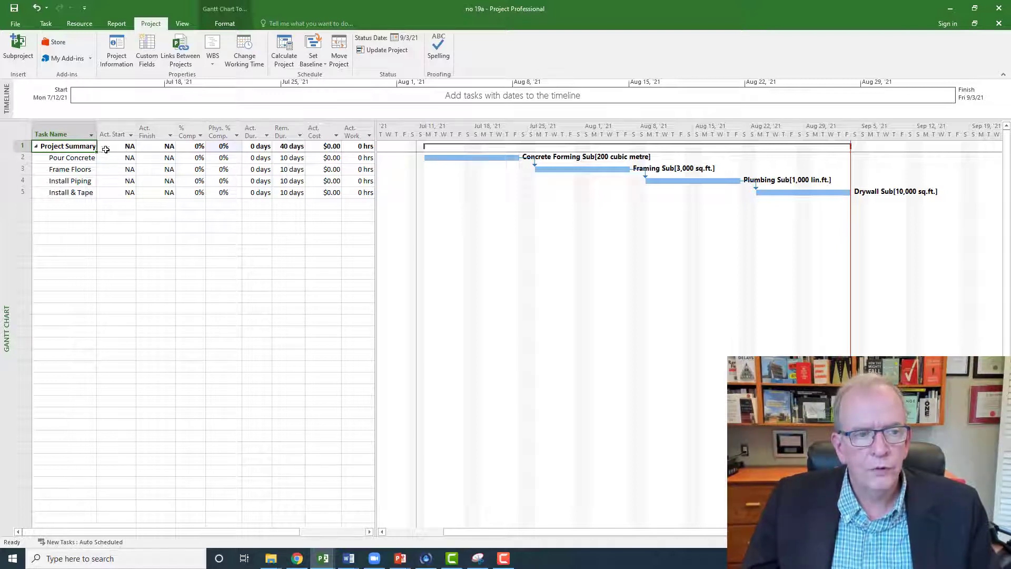
Step: Insert a Baseline Duration column in front of the Actual Start column
{"action": "left_click", "coordinate": [108, 130]}
{"action": "right_click", "coordinate": [110, 134]}
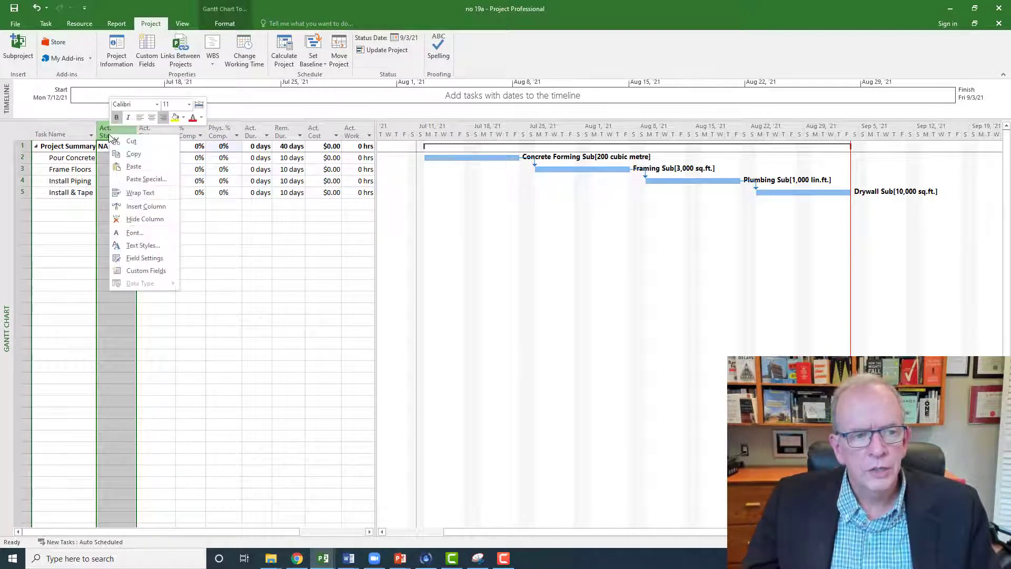
{"action": "left_click", "coordinate": [147, 207]}
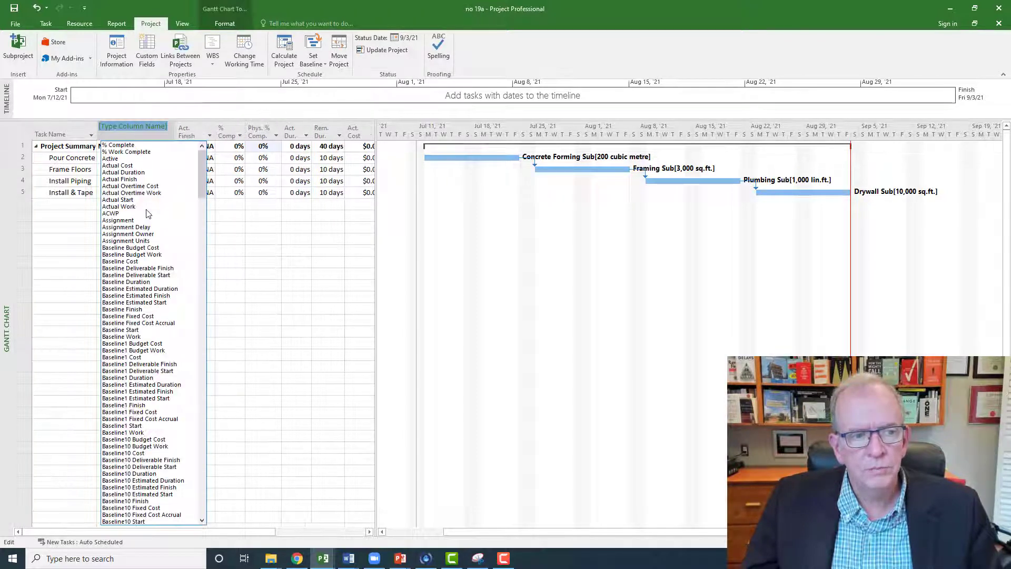
{"action": "type", "text": "baseline Budget Cost"}
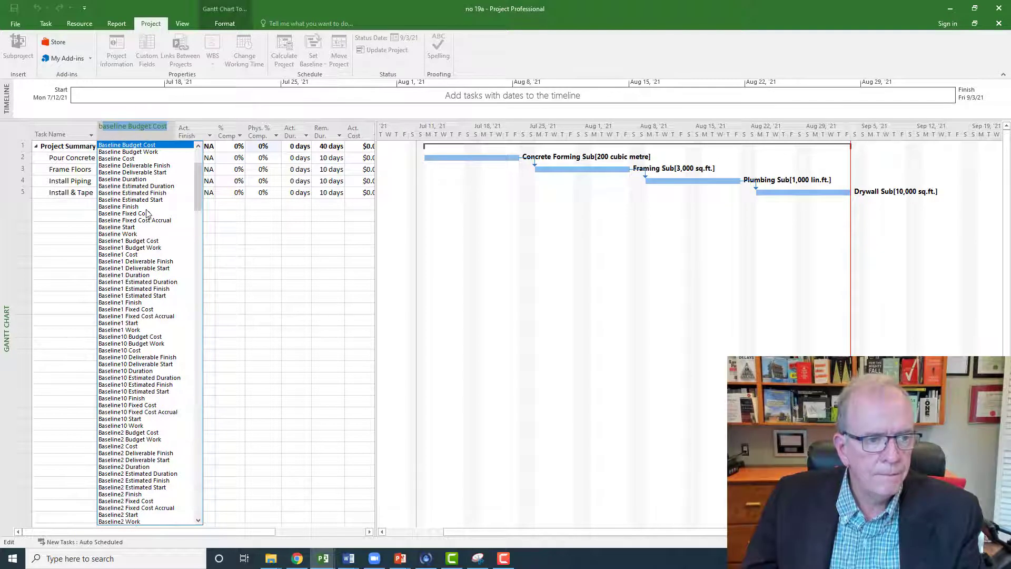
{"action": "left_click", "coordinate": [141, 179]}
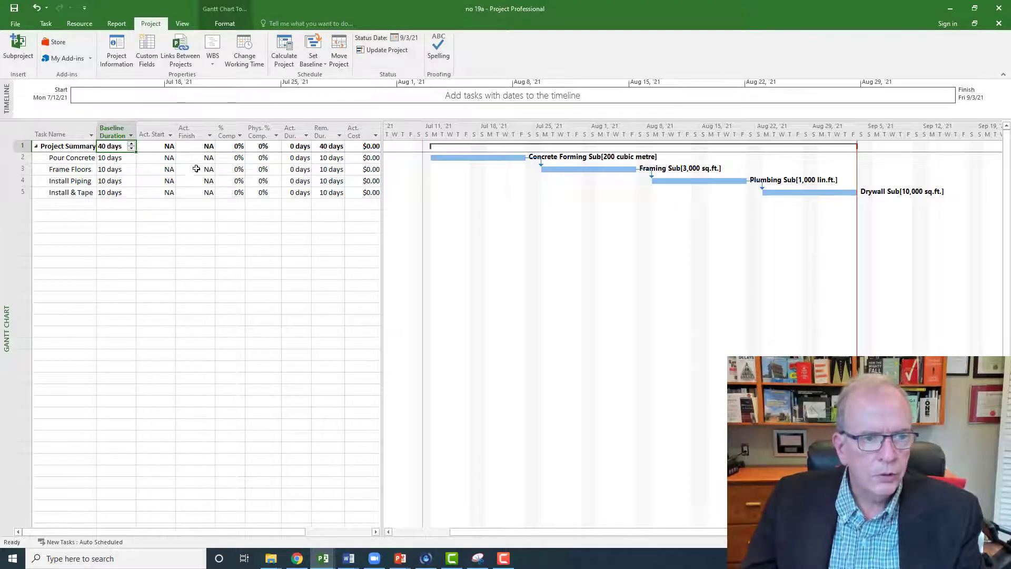
{"action": "left_click", "coordinate": [112, 220]}
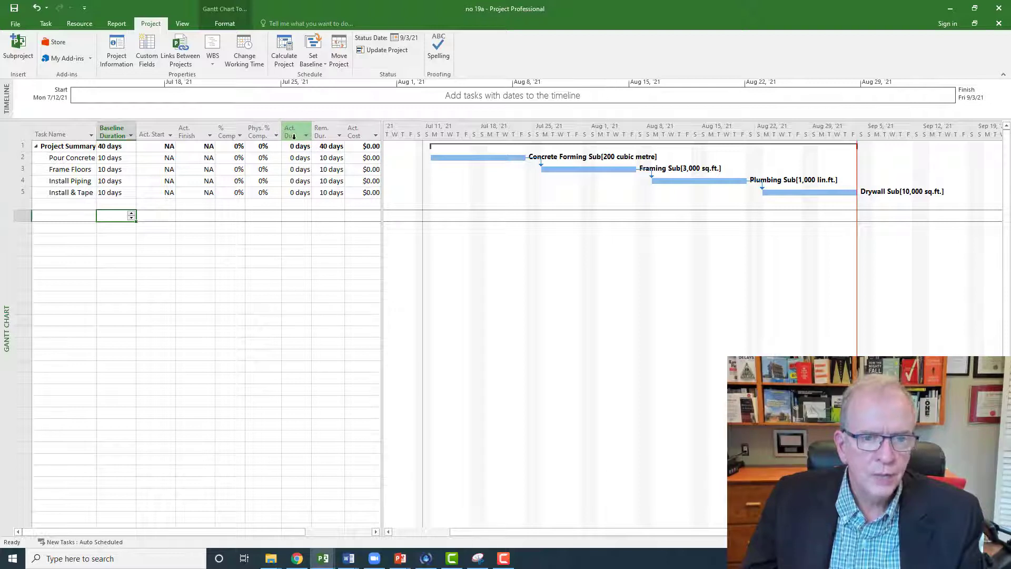
Step: Enter an actual duration of 12 days for the Pour Concrete task
{"action": "left_click", "coordinate": [296, 158]}
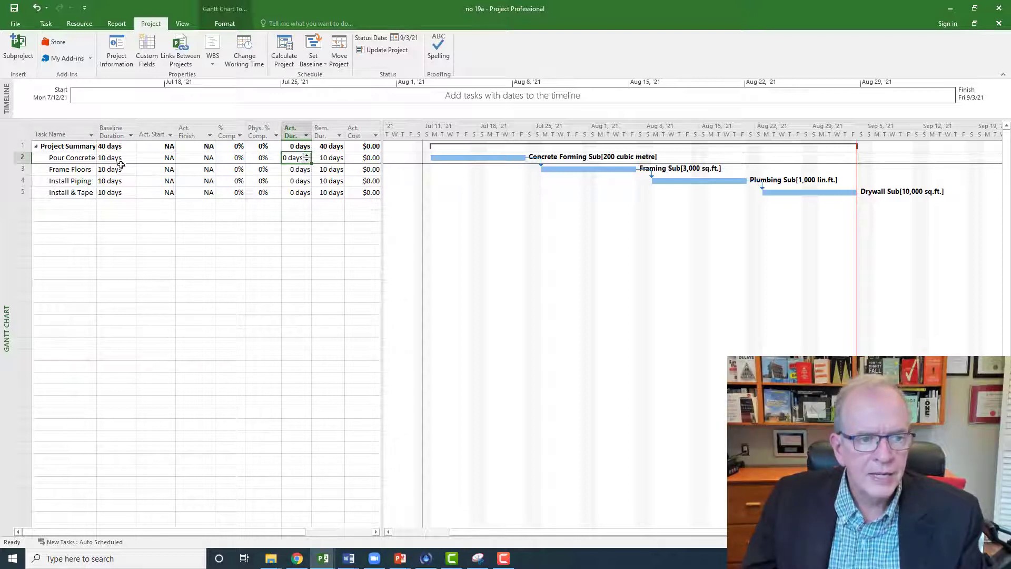
{"action": "type", "text": "1"}
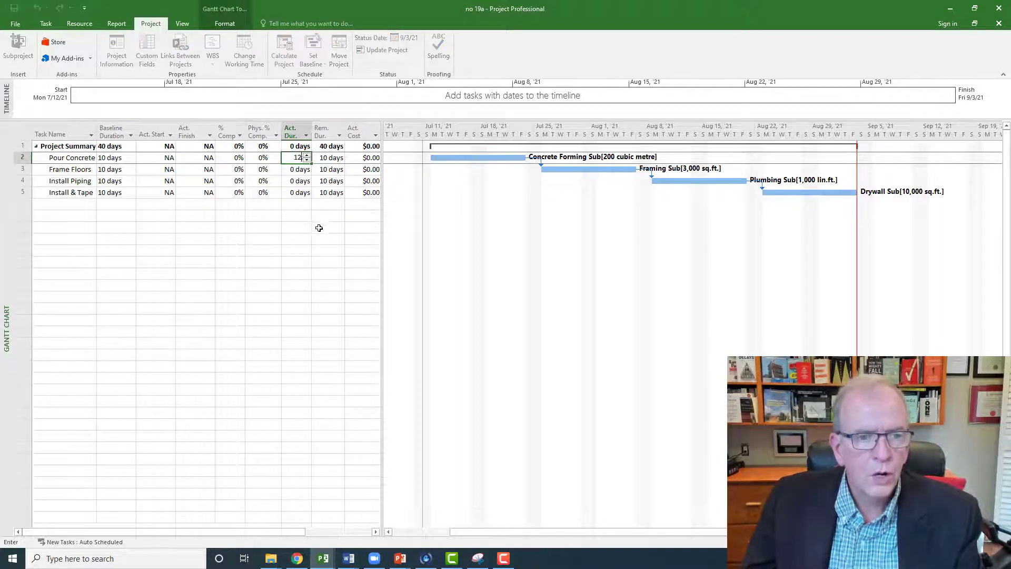
{"action": "type", "text": "2"}
{"action": "left_click", "coordinate": [305, 227]}
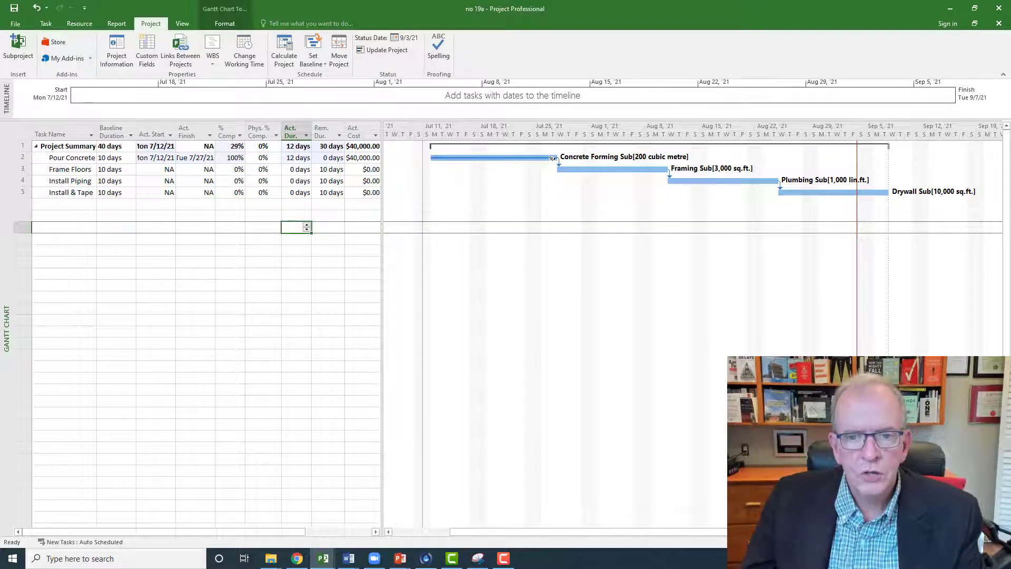
{"action": "mouse_move", "coordinate": [552, 158]}
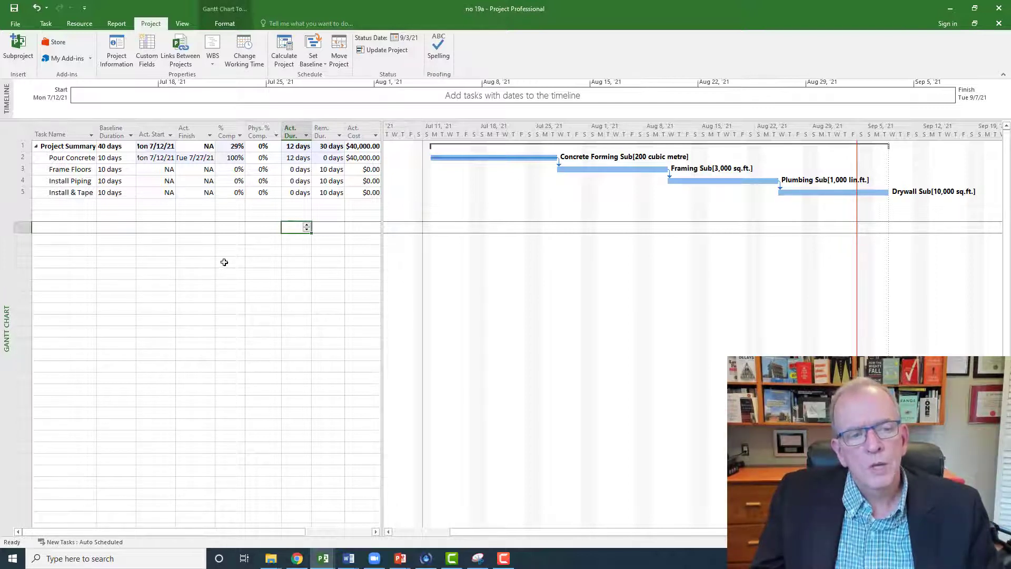
Step: Switch to the Resource Usage view and widen the Work column until the quantities and units are fully readable
{"action": "right_click", "coordinate": [5, 274]}
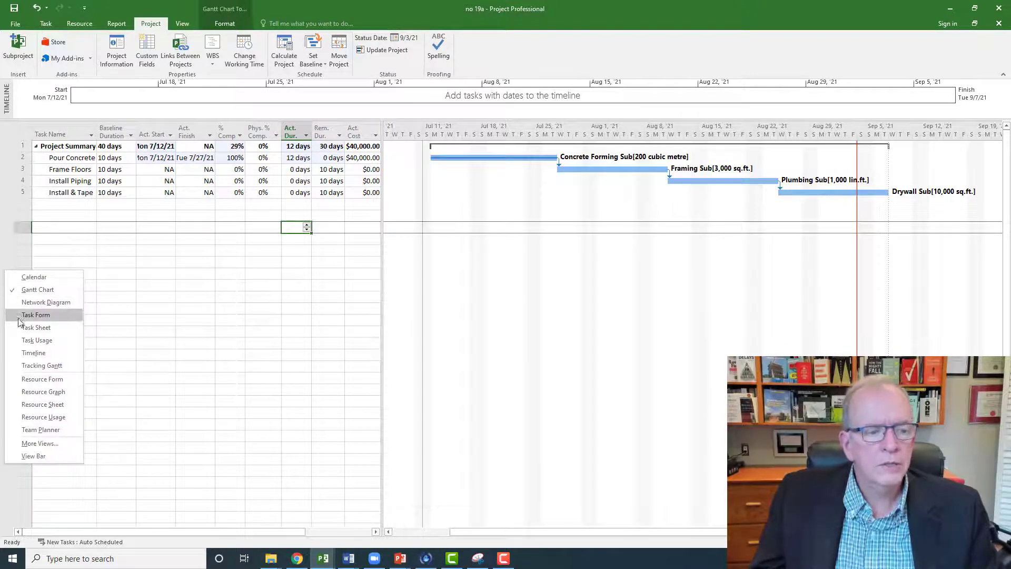
{"action": "left_click", "coordinate": [25, 417]}
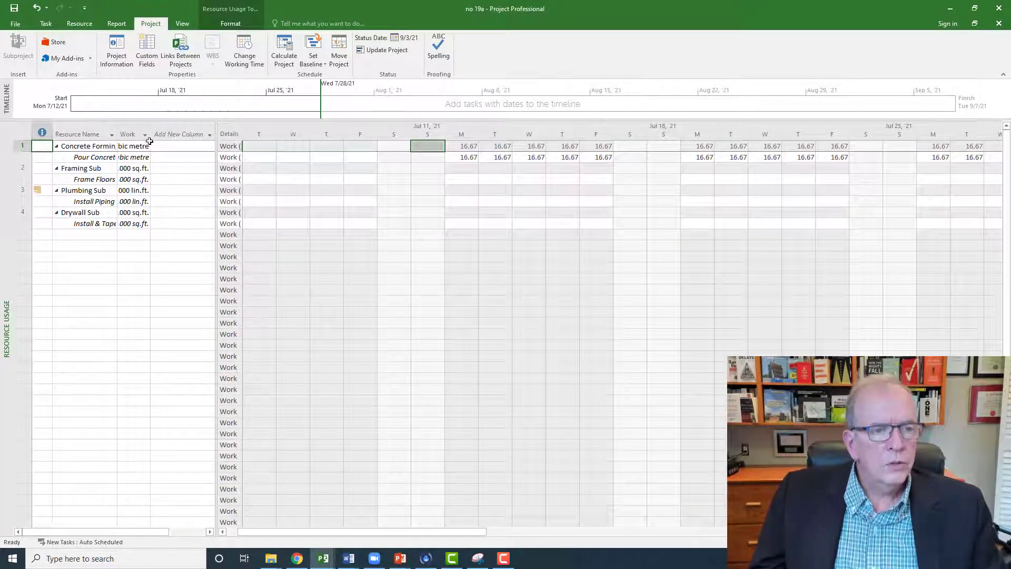
{"action": "left_click_drag", "start_coordinate": [150, 134], "coordinate": [254, 133]}
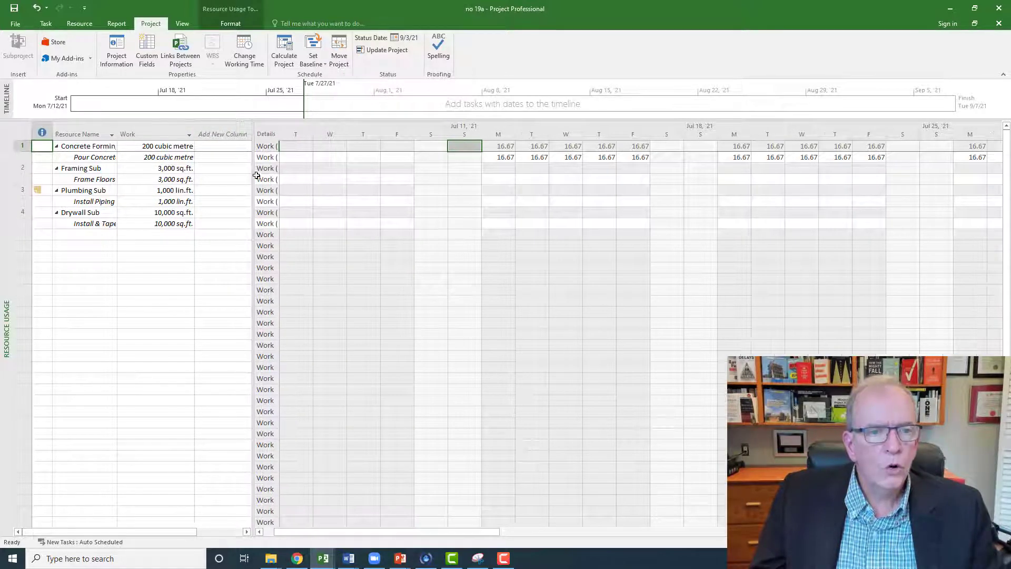
{"action": "left_click", "coordinate": [173, 157]}
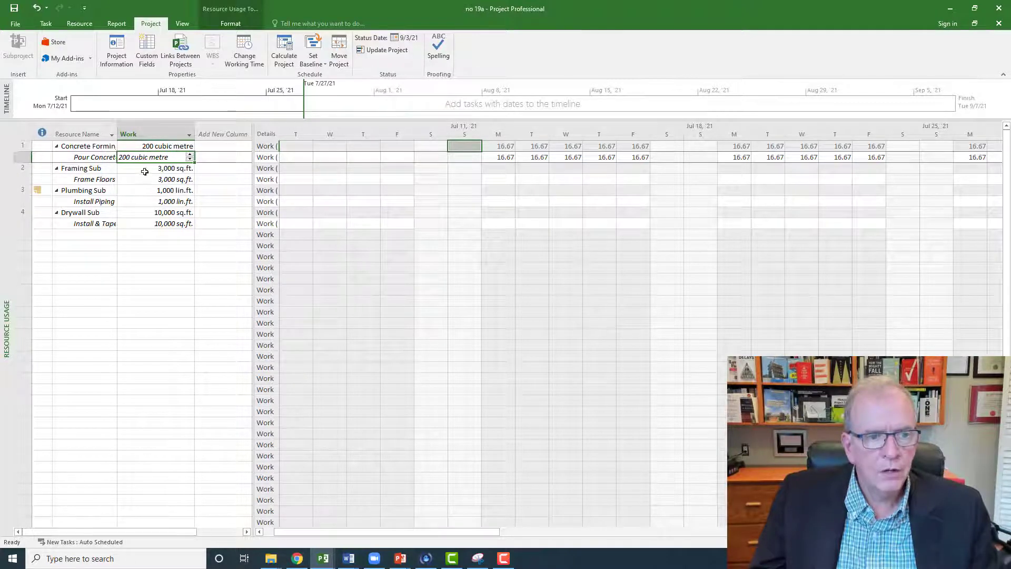
Step: Set the daily work of the Pour Concrete assignment to 20 cubic metres on both Monday July 12 and Tuesday July 13
{"action": "left_click", "coordinate": [498, 157]}
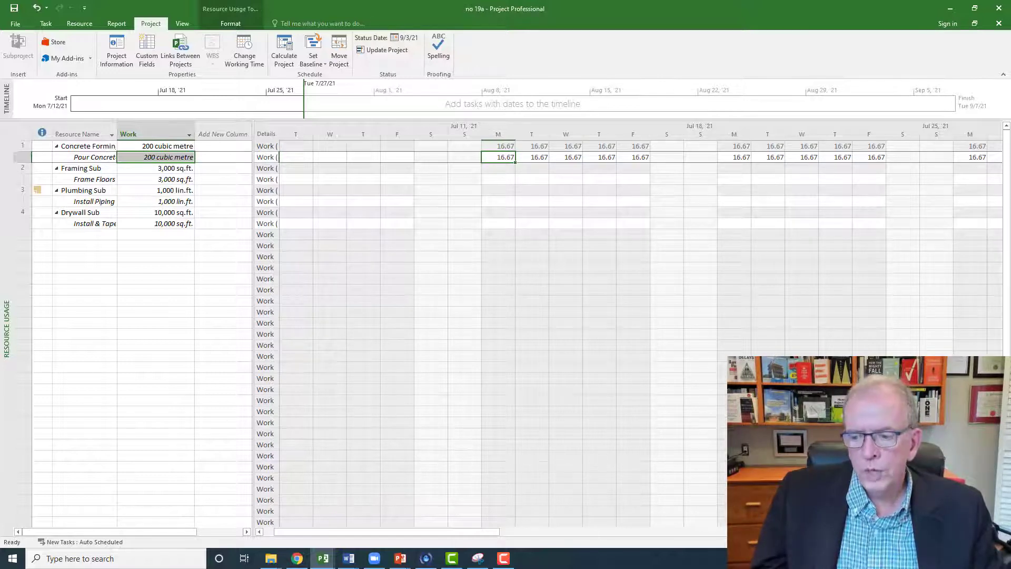
{"action": "scroll", "coordinate": [569, 206], "scroll_direction": "right", "scroll_amount": 2}
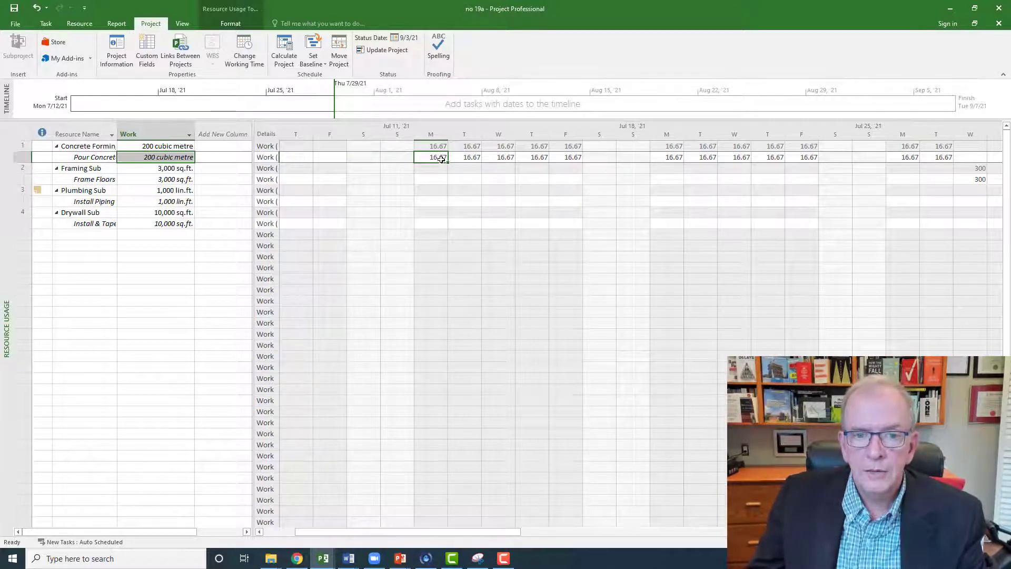
{"action": "type", "text": "20"}
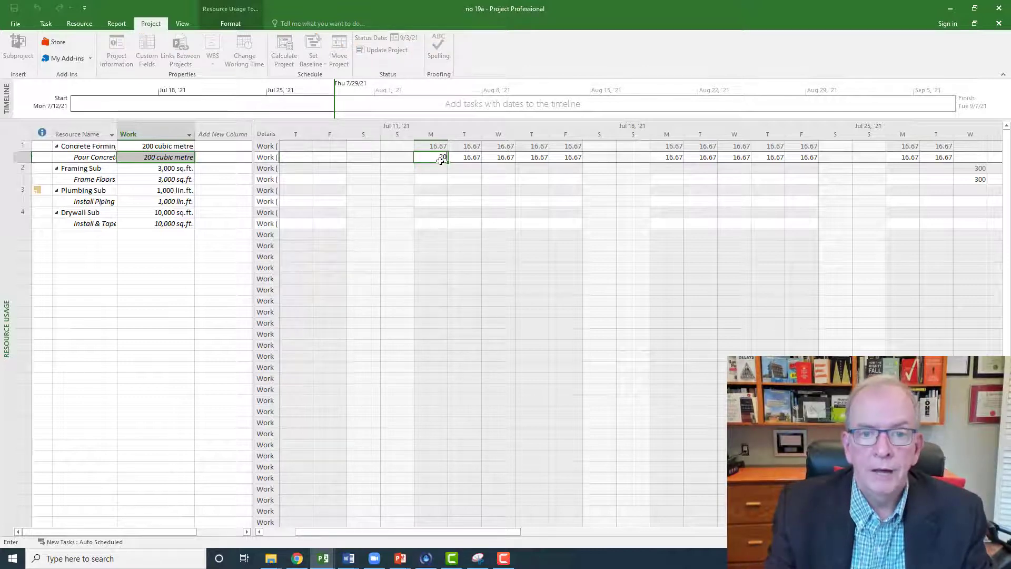
{"action": "key", "text": "Return"}
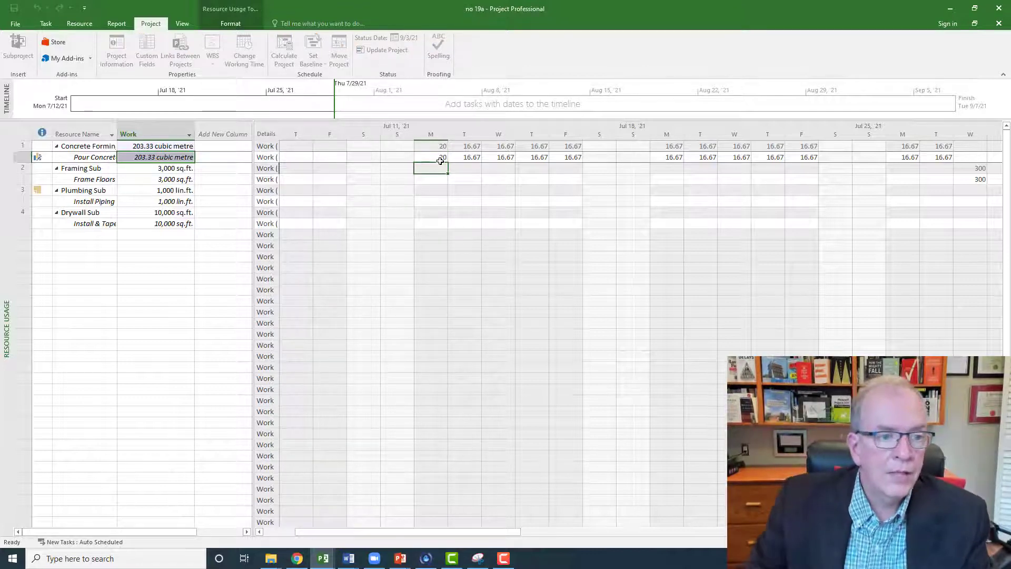
{"action": "left_click", "coordinate": [474, 154]}
{"action": "type", "text": "20"}
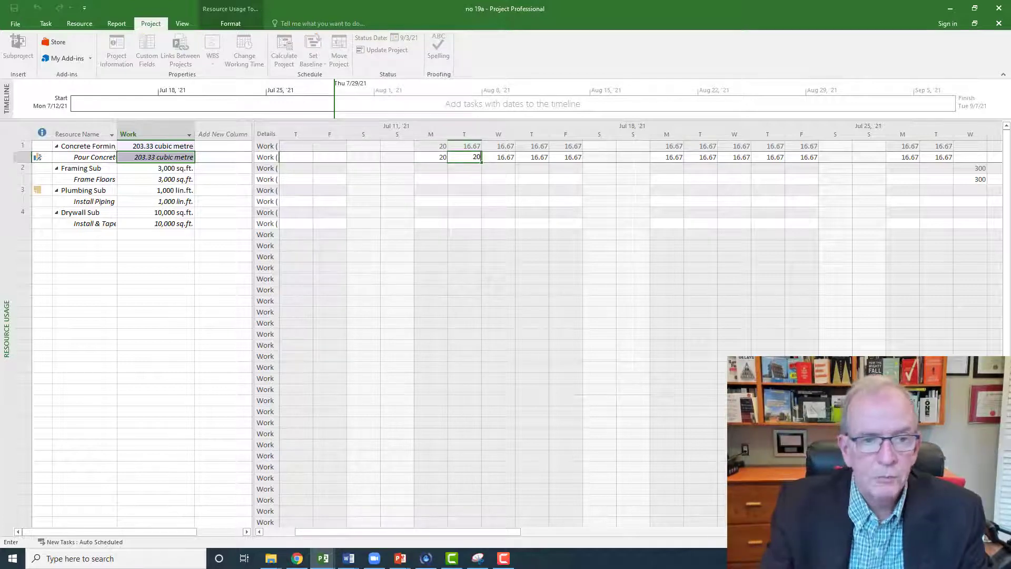
{"action": "left_click", "coordinate": [498, 178]}
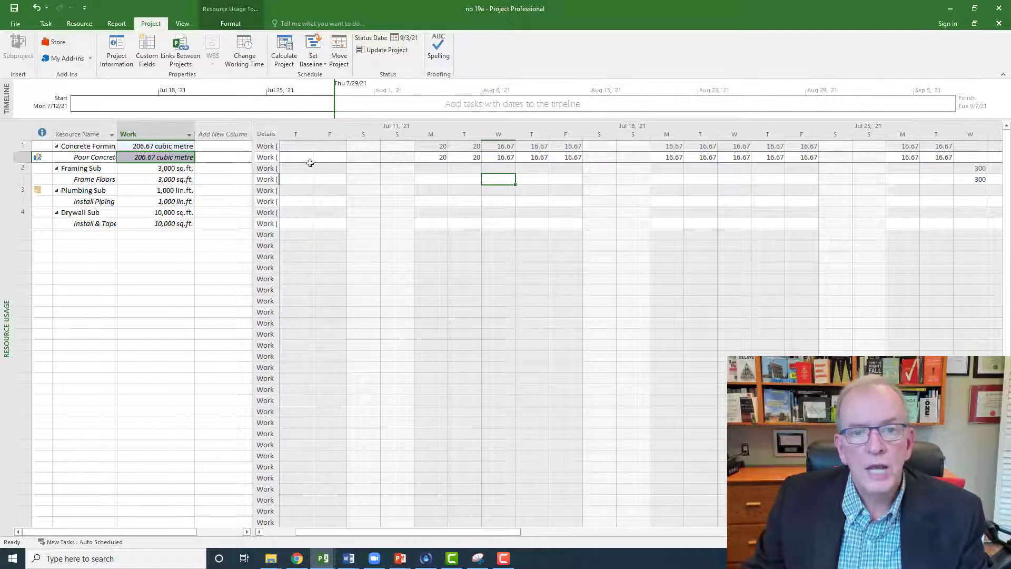
Step: Undo the daily work changes made to the Pour Concrete assignment for July 12 and 13
{"action": "left_click", "coordinate": [516, 157]}
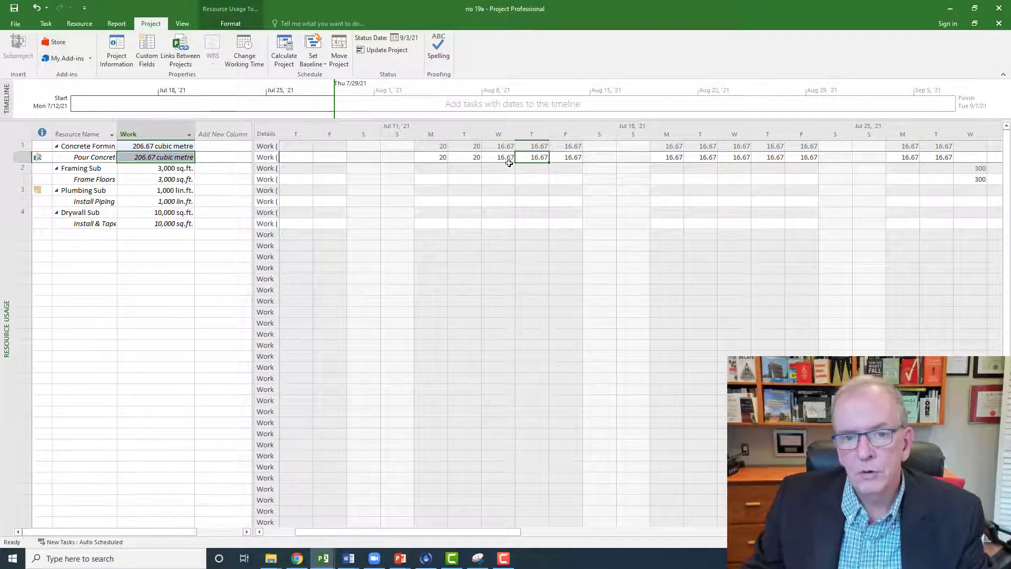
{"action": "left_click", "coordinate": [509, 165]}
{"action": "left_click", "coordinate": [511, 159]}
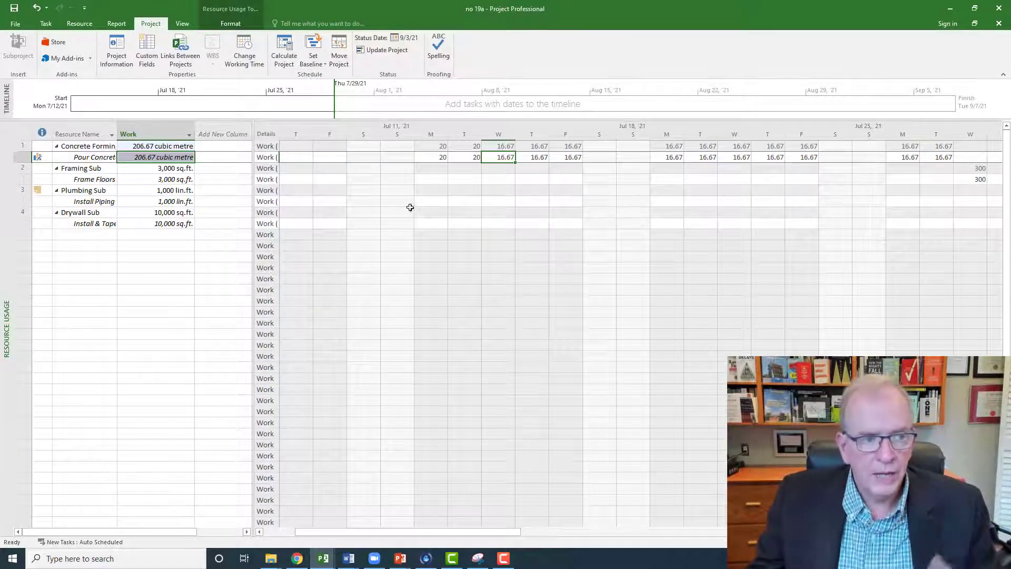
{"action": "mouse_move", "coordinate": [37, 158]}
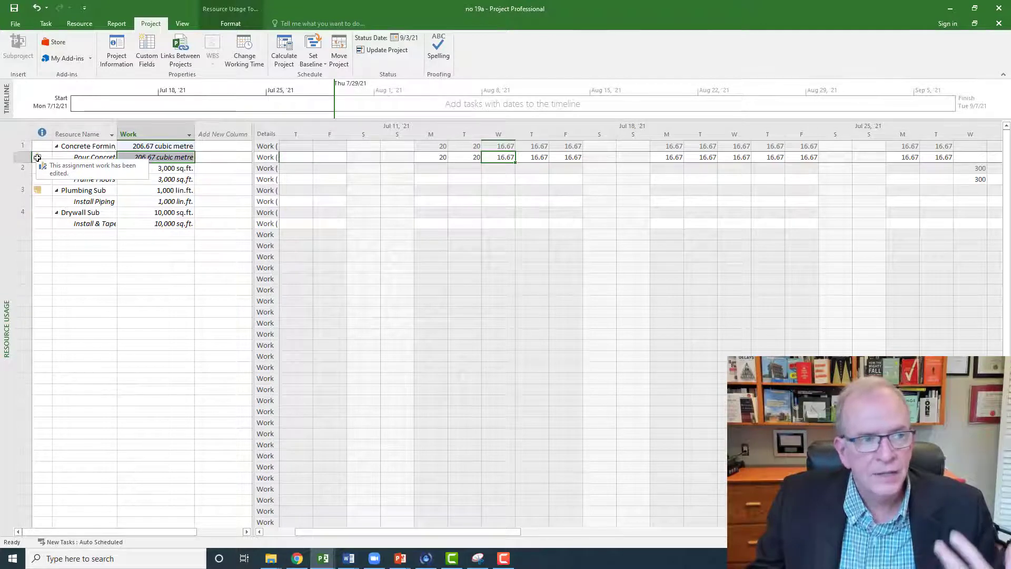
{"action": "left_click", "coordinate": [37, 9]}
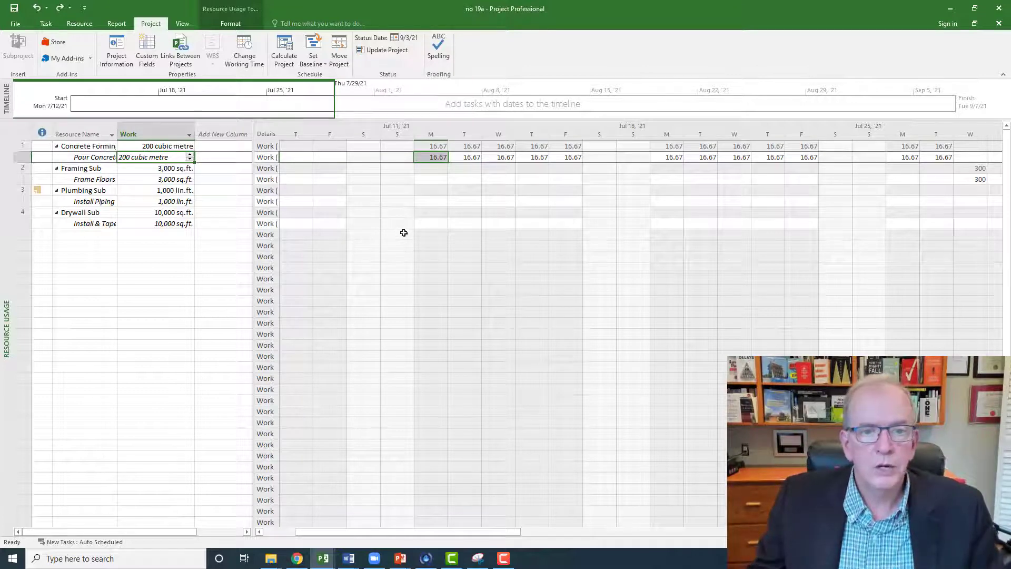
{"action": "left_click", "coordinate": [404, 233]}
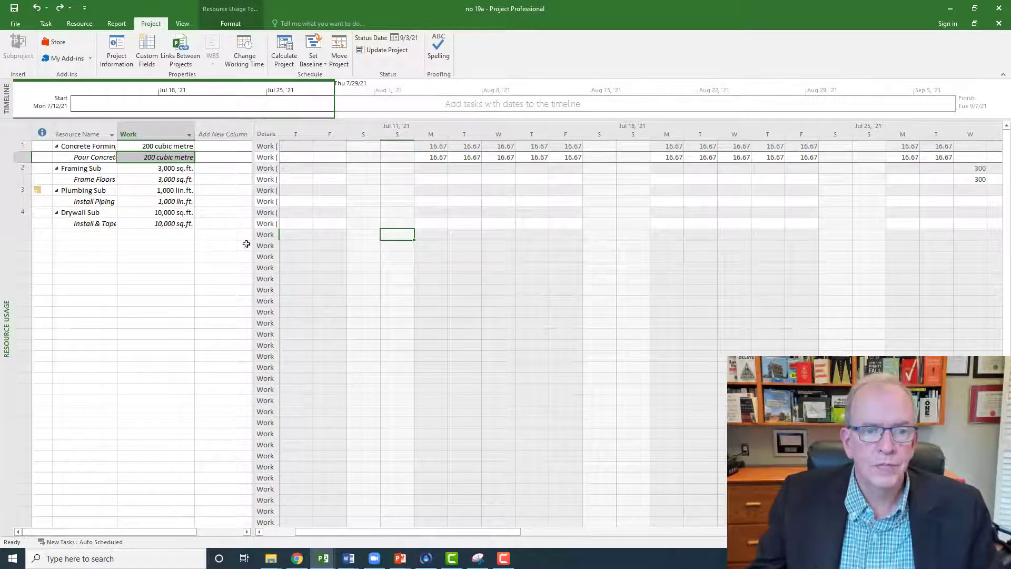
{"action": "left_click", "coordinate": [208, 267]}
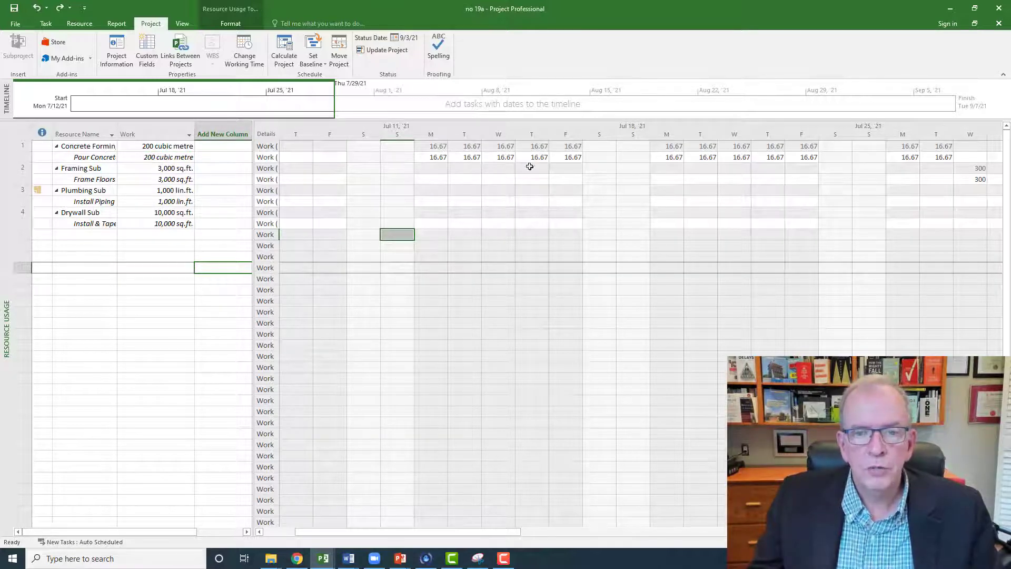
Step: Return to the Gantt Chart view with its Tracking table and select the Pour Concrete task
{"action": "right_click", "coordinate": [2, 183]}
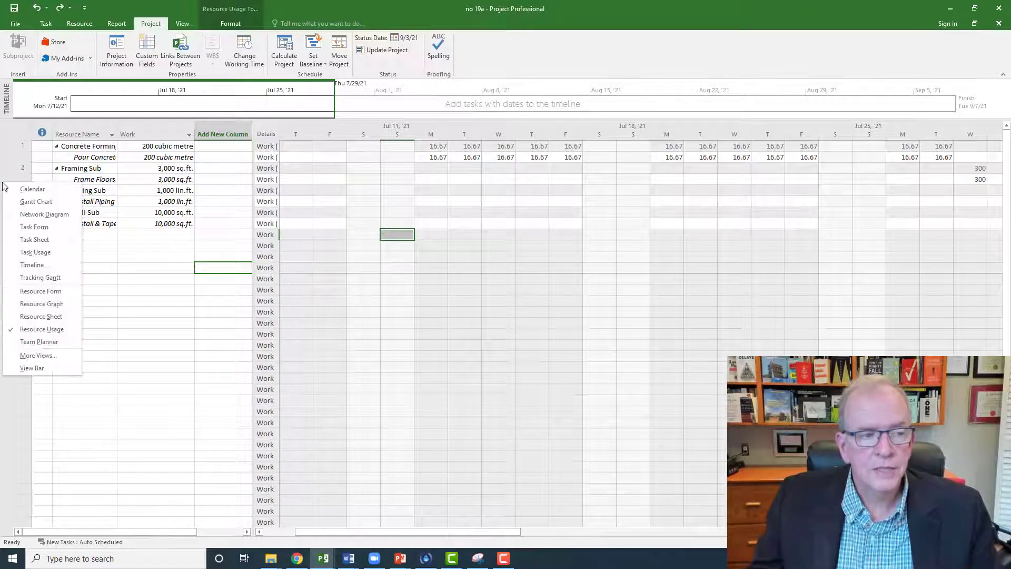
{"action": "left_click", "coordinate": [19, 205]}
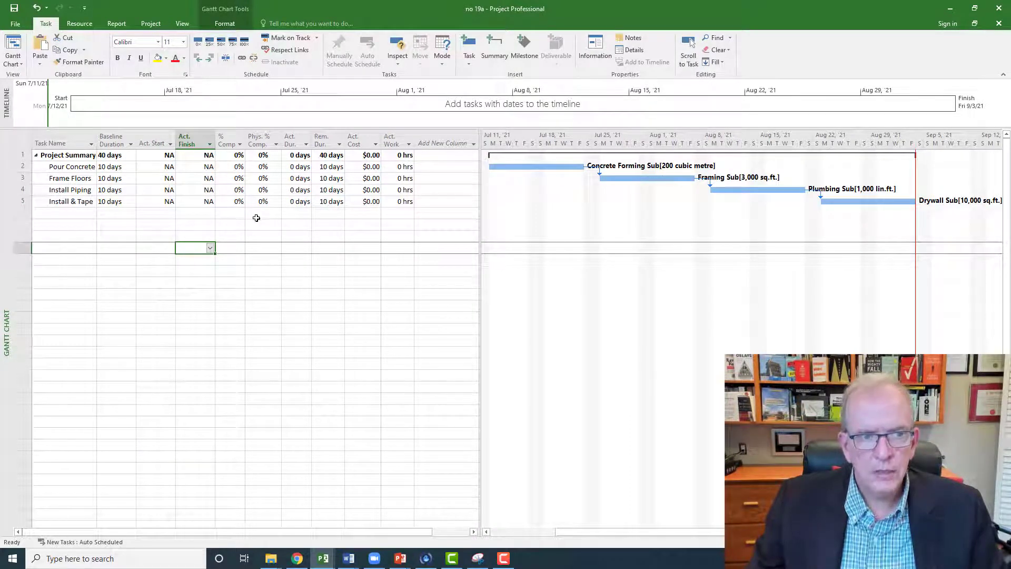
{"action": "left_click", "coordinate": [20, 136]}
{"action": "right_click", "coordinate": [20, 136]}
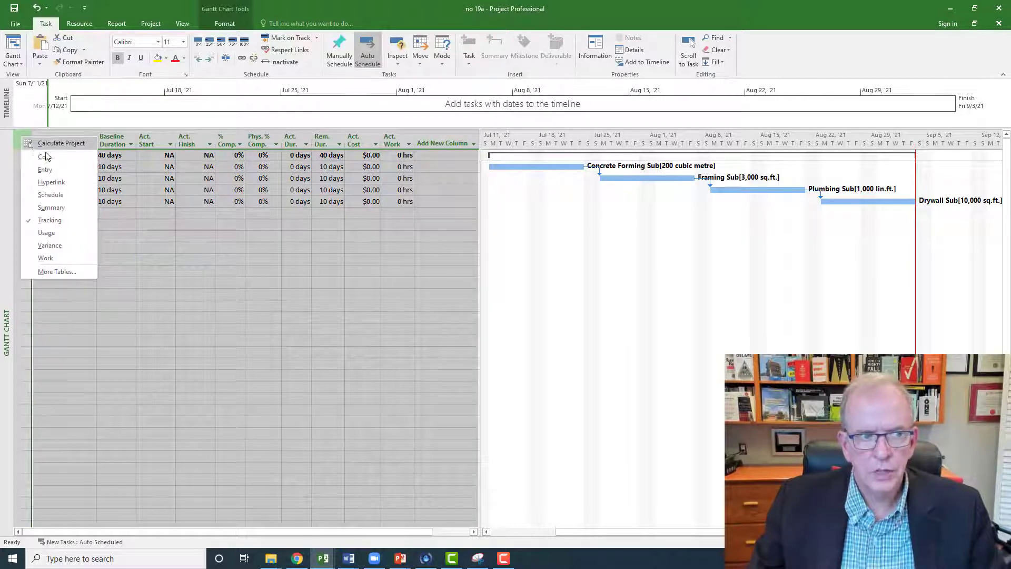
{"action": "left_click", "coordinate": [157, 236]}
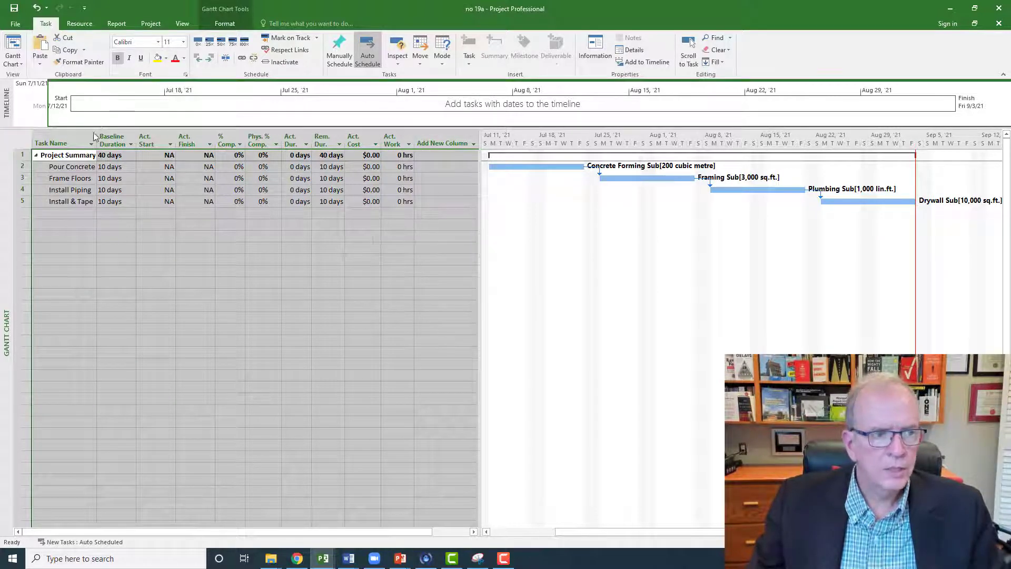
{"action": "left_click", "coordinate": [22, 167]}
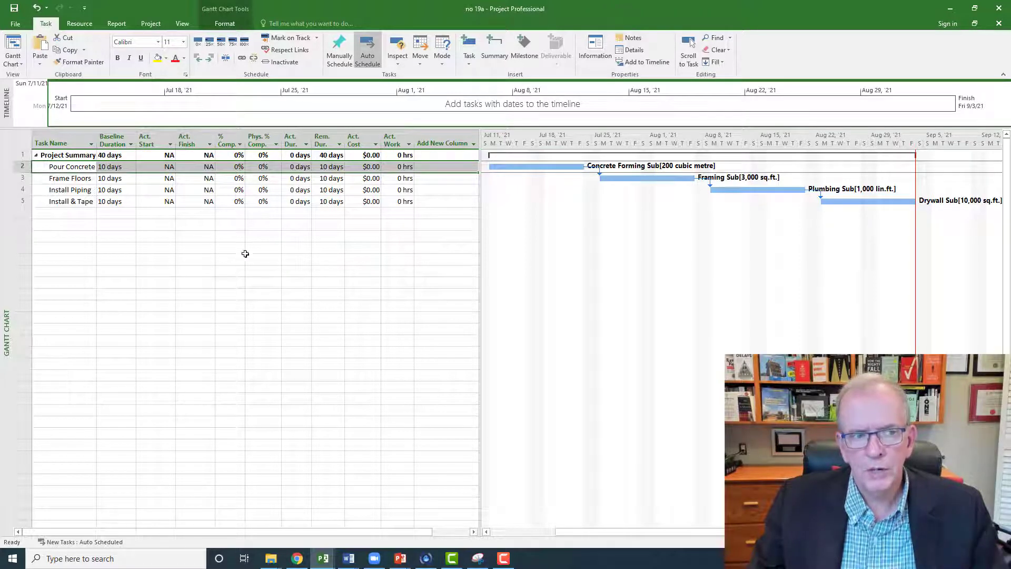
Step: Insert a Duration column in front of the Baseline Duration column
{"action": "left_click", "coordinate": [114, 138]}
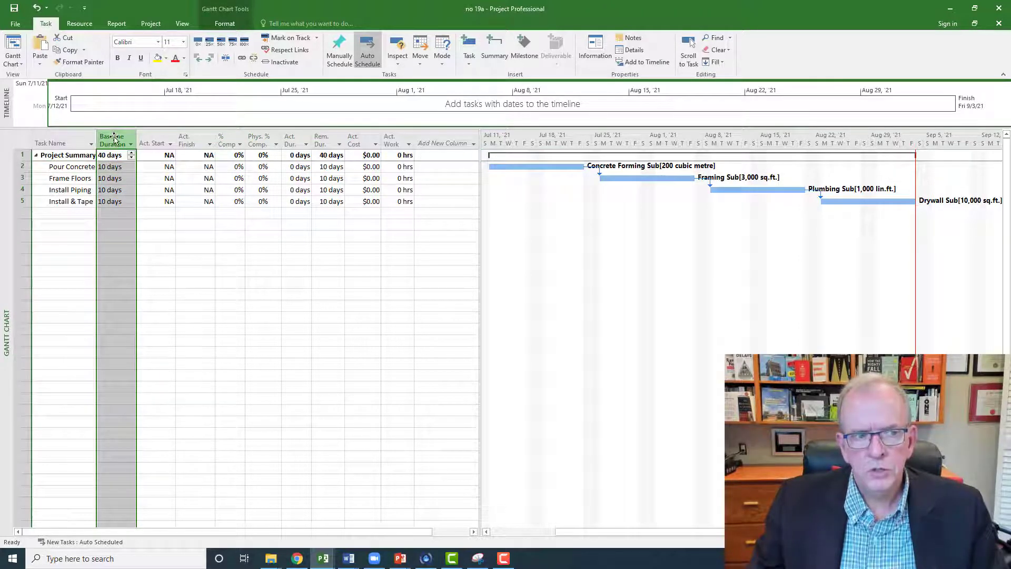
{"action": "right_click", "coordinate": [114, 138]}
{"action": "left_click", "coordinate": [133, 214]}
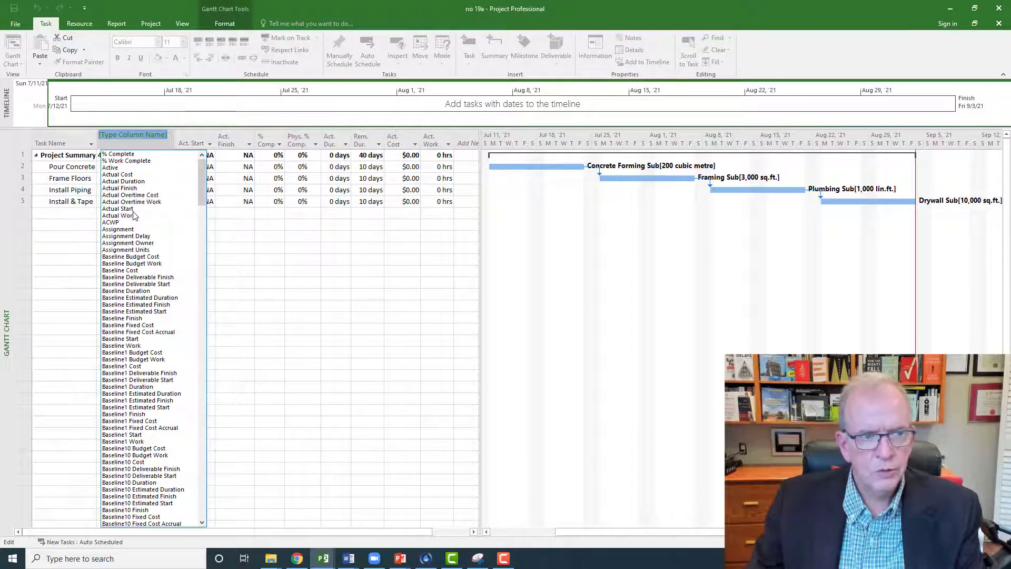
{"action": "type", "text": "date1"}
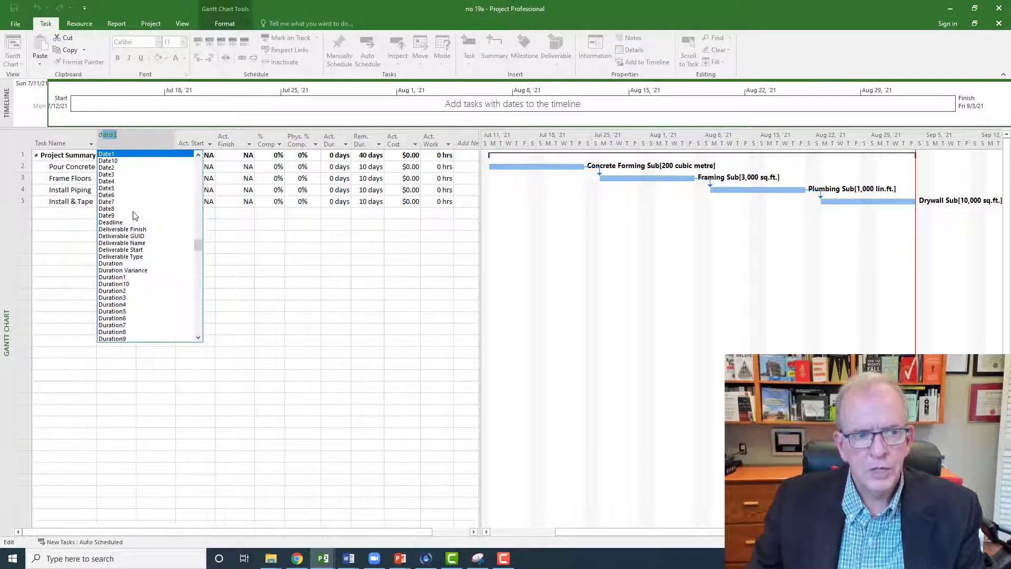
{"action": "left_click", "coordinate": [118, 263]}
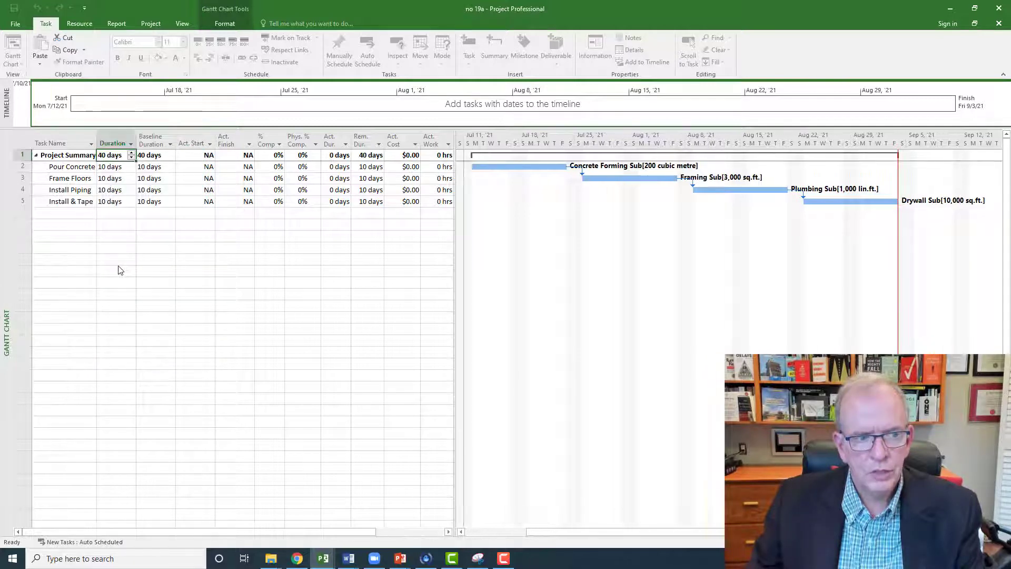
{"action": "left_click", "coordinate": [112, 167]}
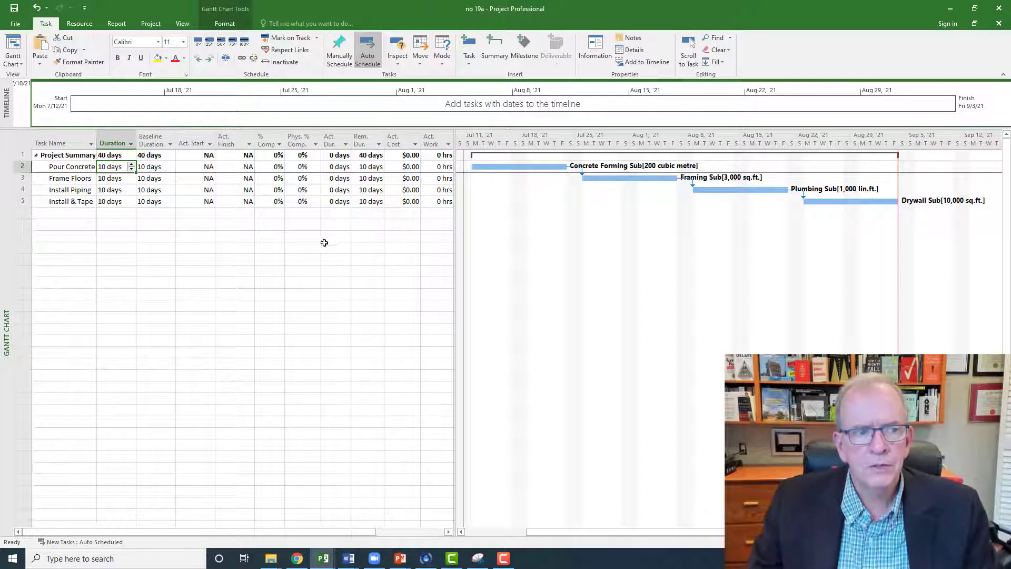
{"action": "left_click", "coordinate": [116, 147]}
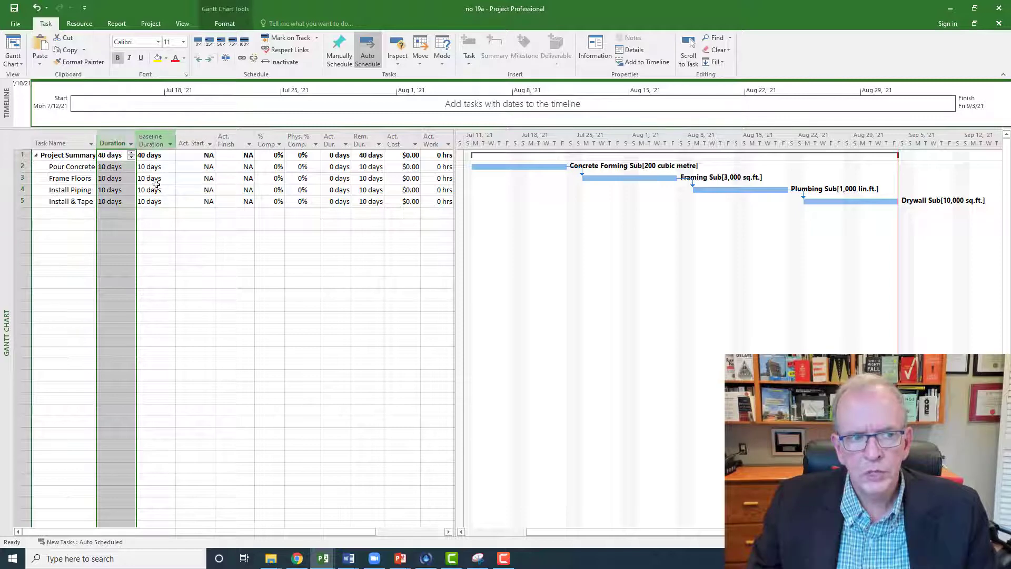
{"action": "left_click", "coordinate": [171, 226]}
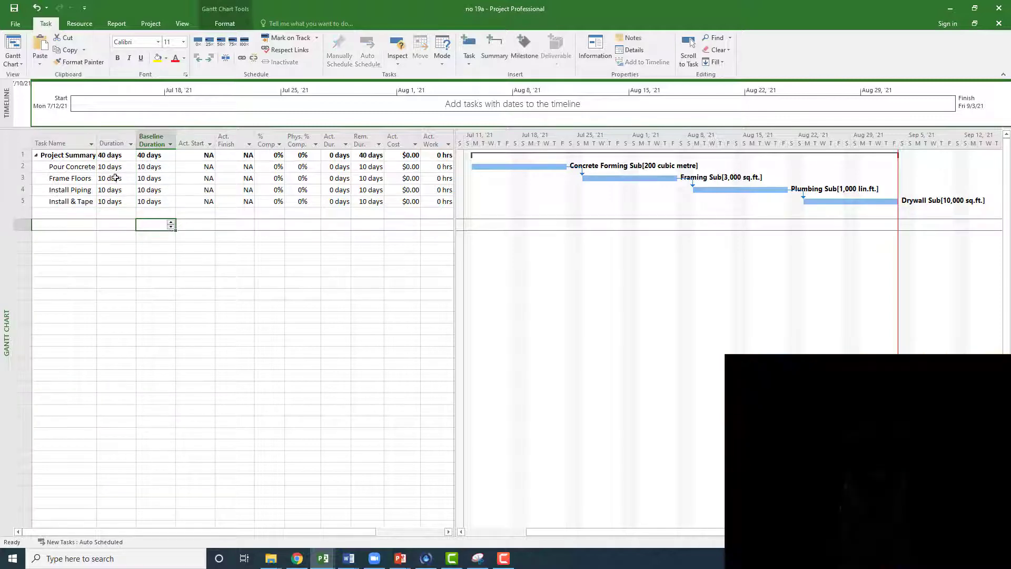
Step: Set the duration of the Pour Concrete task to 8 days
{"action": "left_click", "coordinate": [118, 167]}
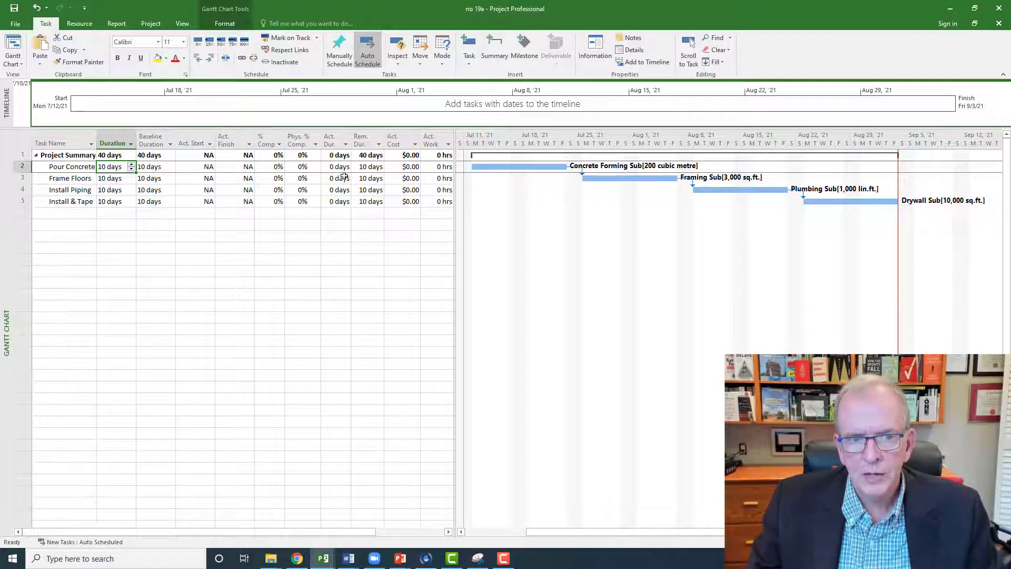
{"action": "left_click", "coordinate": [132, 169]}
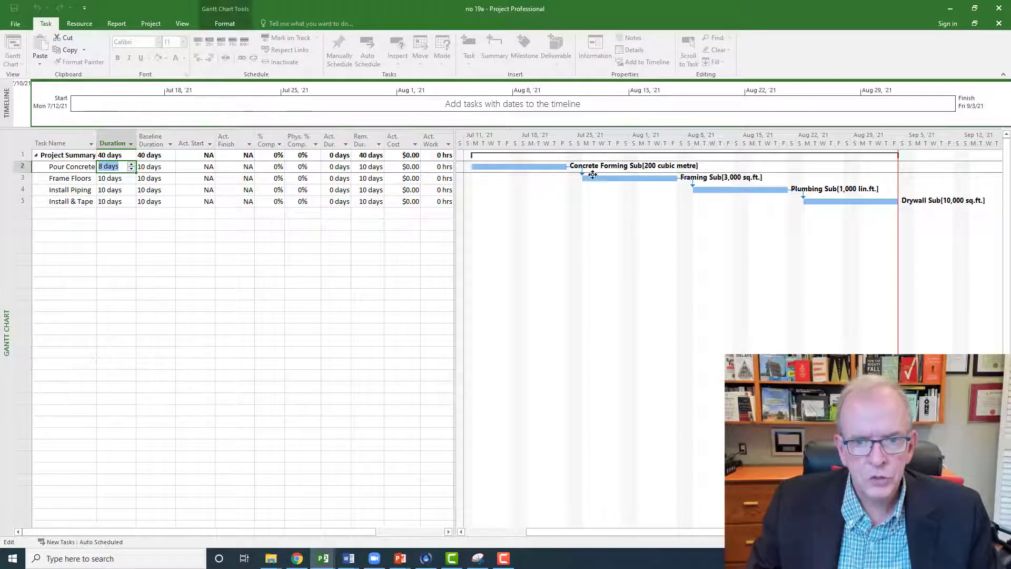
{"action": "left_click", "coordinate": [242, 257]}
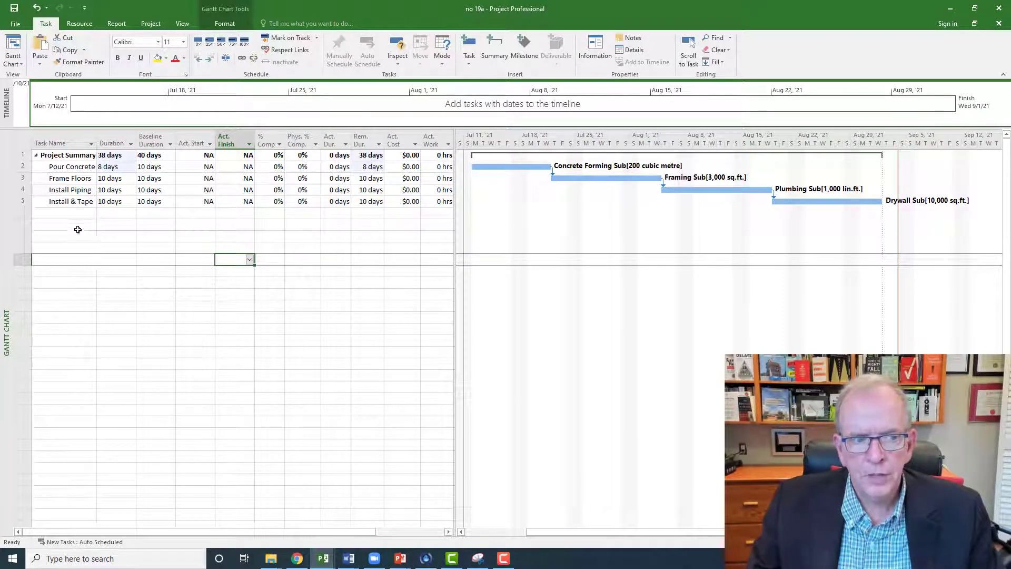
Step: Switch to the Tracking Gantt view and apply the Tracking table to it
{"action": "right_click", "coordinate": [4, 232]}
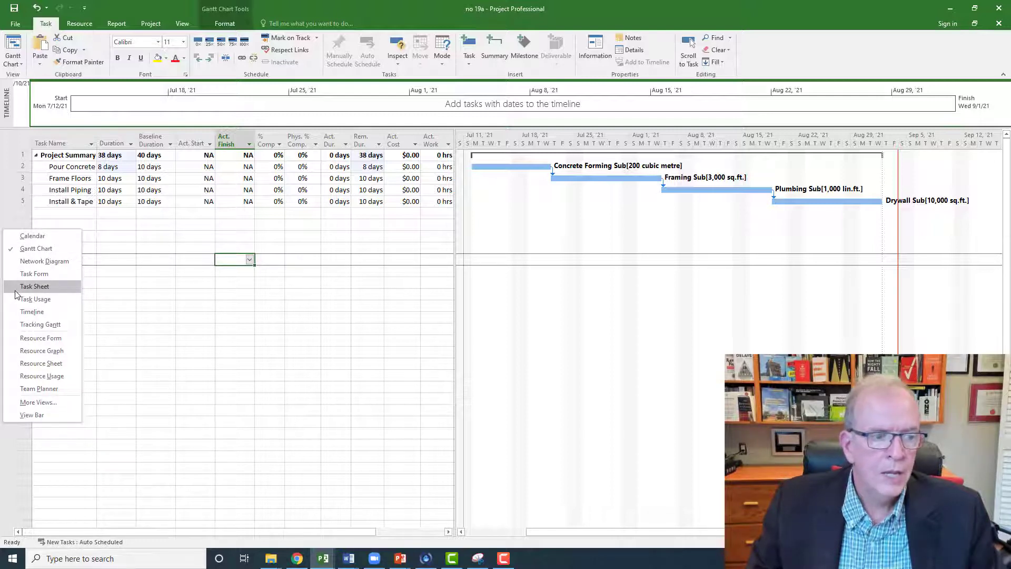
{"action": "left_click", "coordinate": [34, 325]}
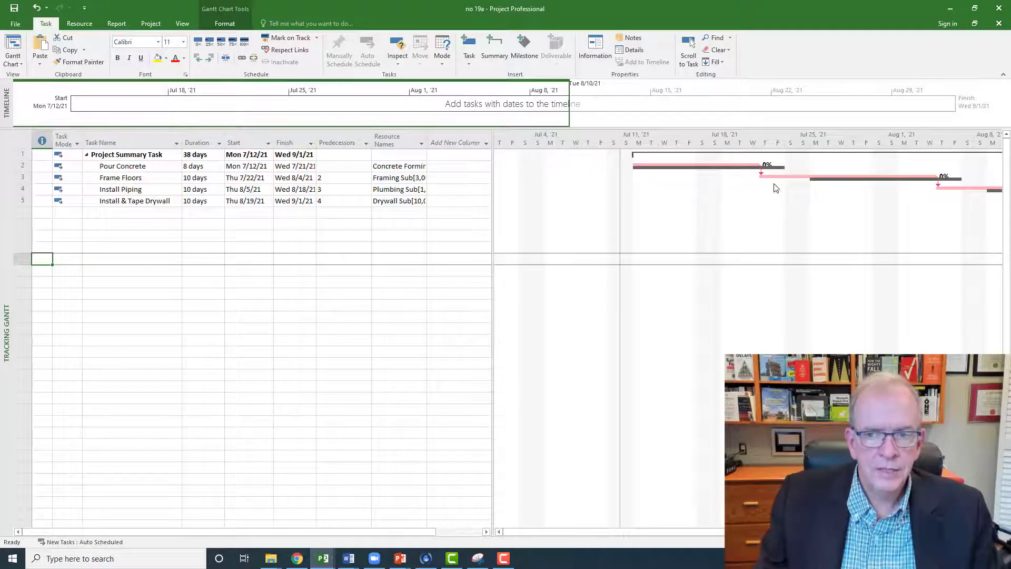
{"action": "left_click_drag", "start_coordinate": [693, 532], "coordinate": [762, 533]}
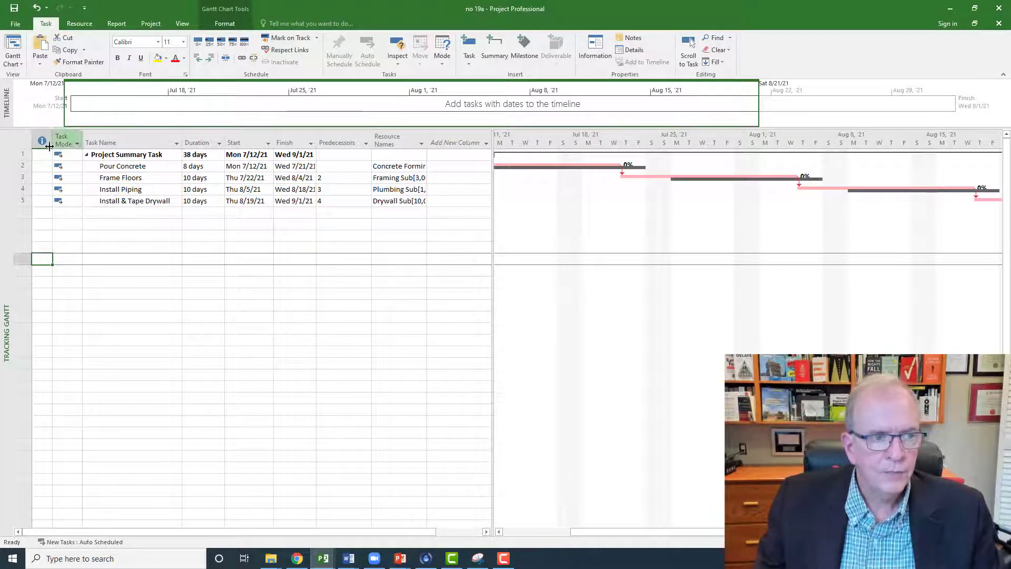
{"action": "left_click", "coordinate": [22, 139]}
{"action": "right_click", "coordinate": [22, 138]}
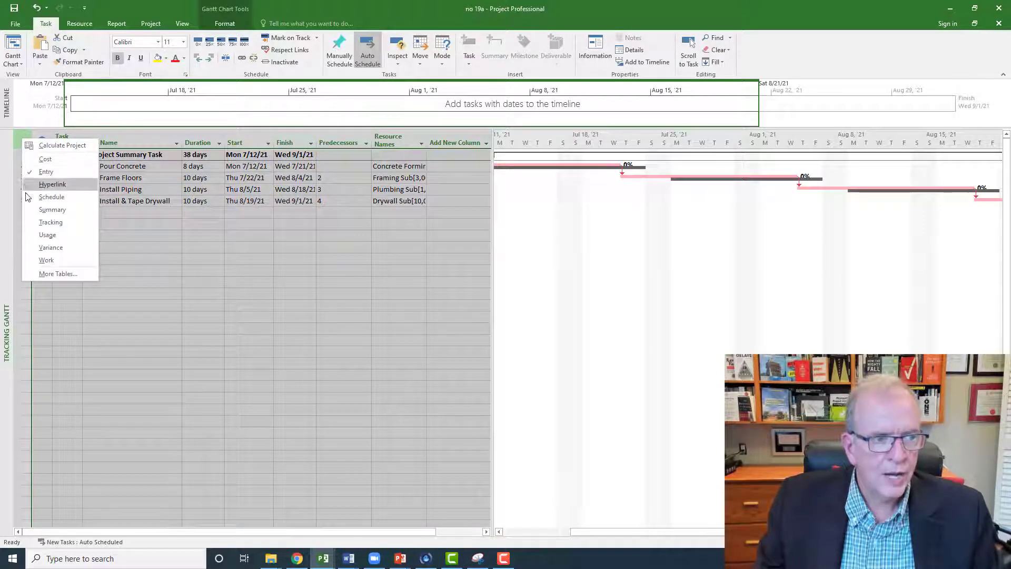
{"action": "left_click", "coordinate": [30, 225]}
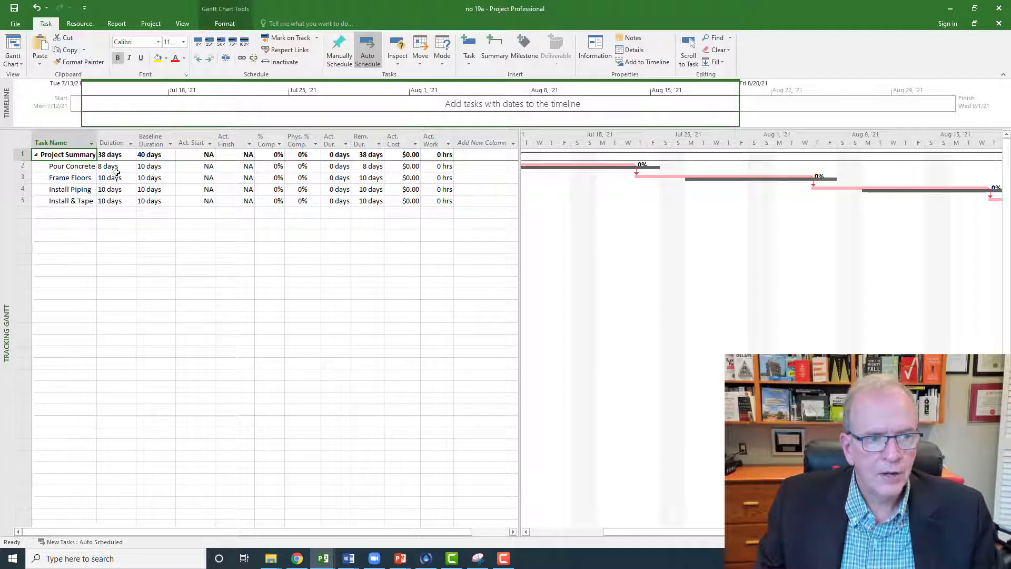
Step: Mark the Pour Concrete task as 100% complete
{"action": "double_click", "coordinate": [280, 167]}
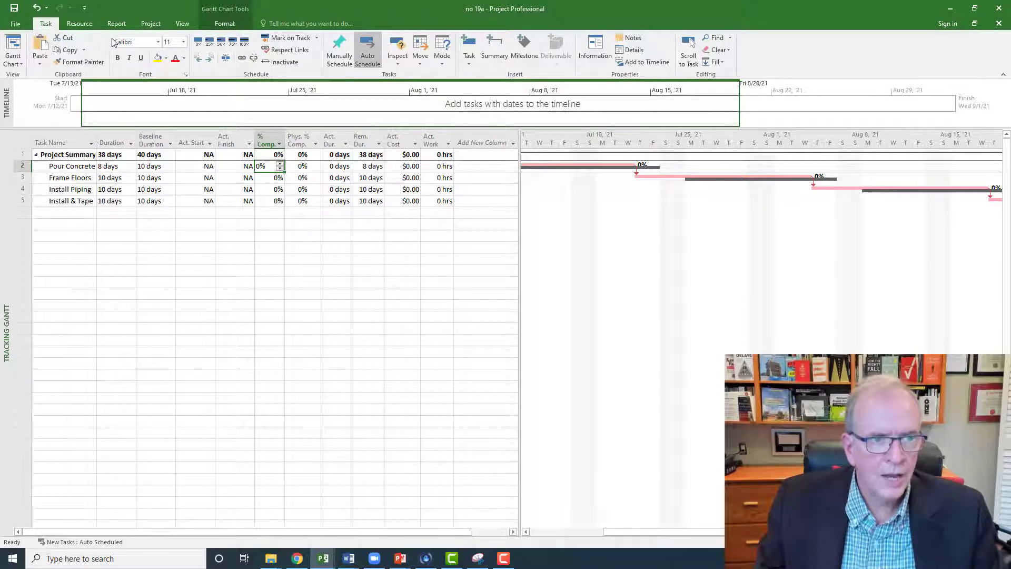
{"action": "left_click", "coordinate": [245, 41]}
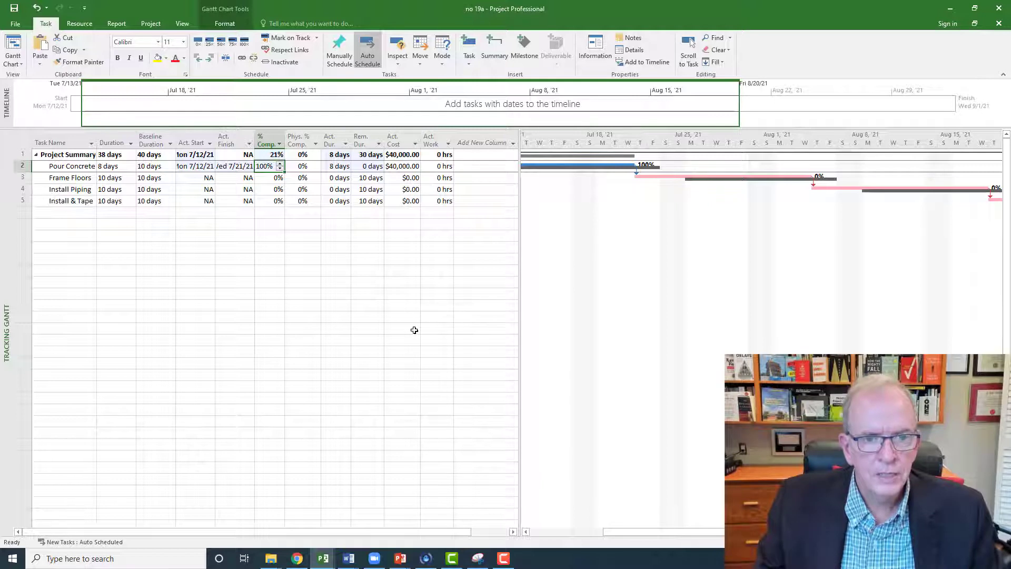
Step: Switch to the Resource Usage view and examine the Pour Concrete assignment's total work and its daily quantities from July 12 to July 21
{"action": "right_click", "coordinate": [5, 234]}
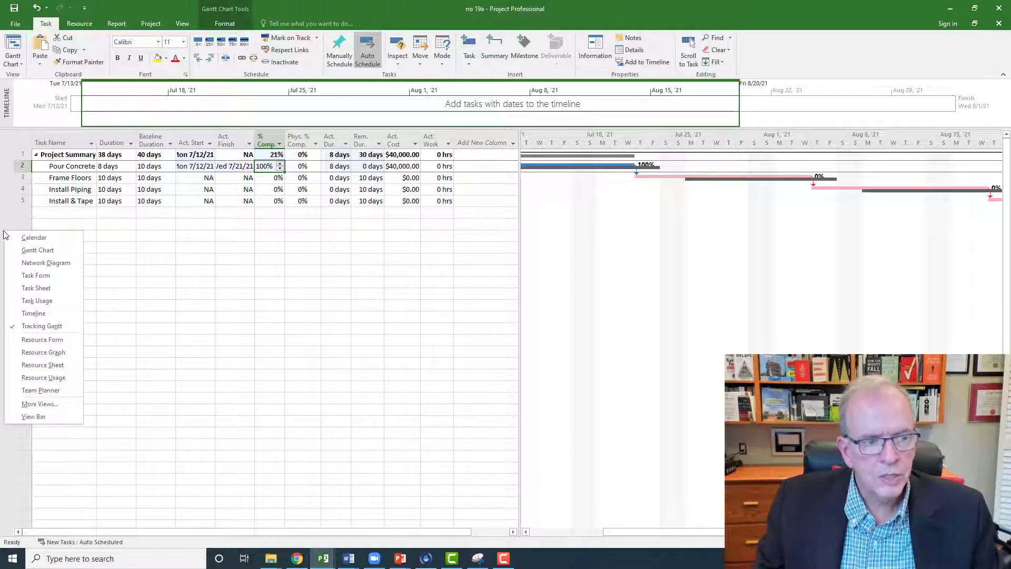
{"action": "left_click", "coordinate": [40, 378]}
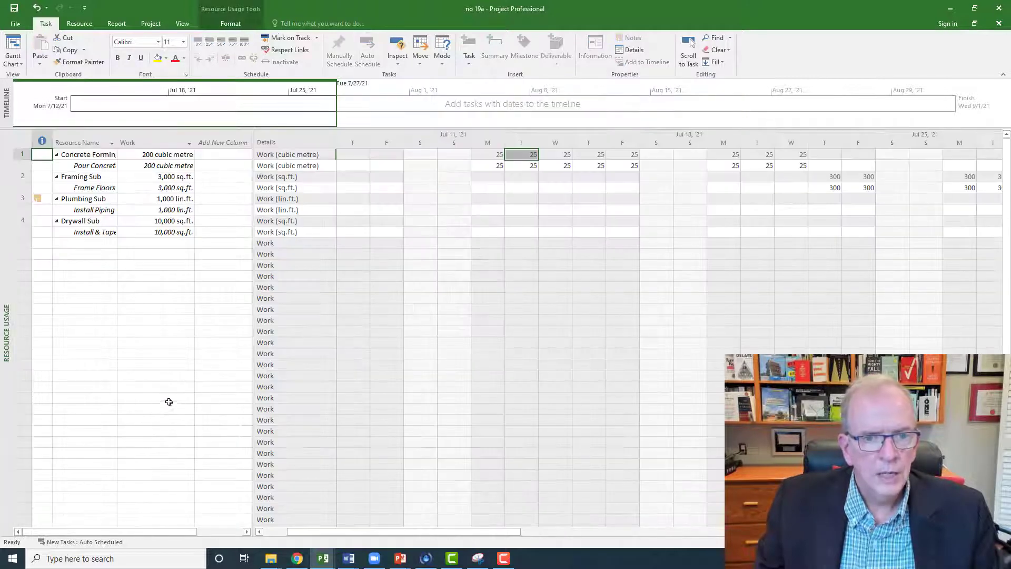
{"action": "left_click", "coordinate": [493, 166]}
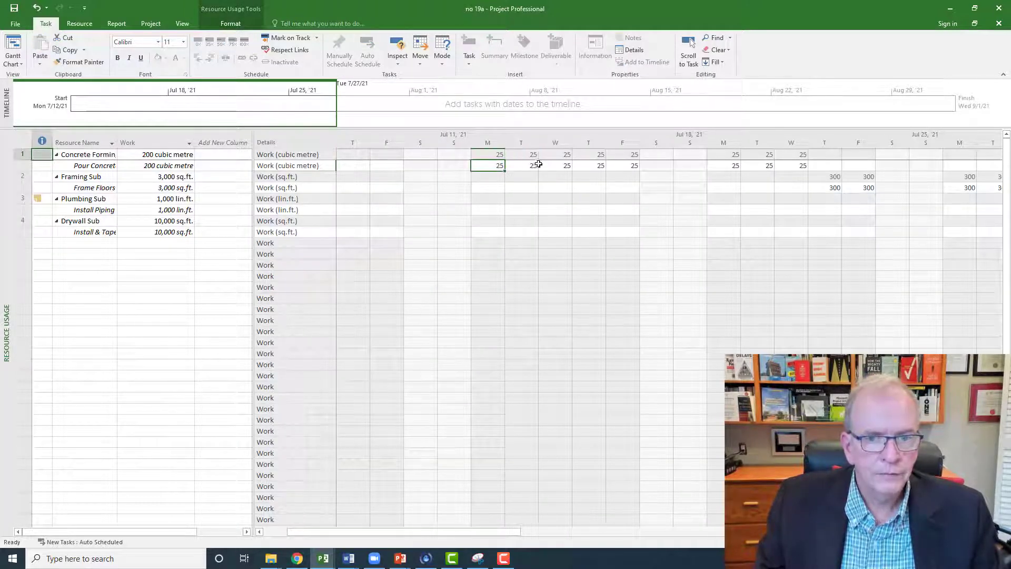
{"action": "left_click", "coordinate": [532, 166]}
{"action": "left_click", "coordinate": [553, 167]}
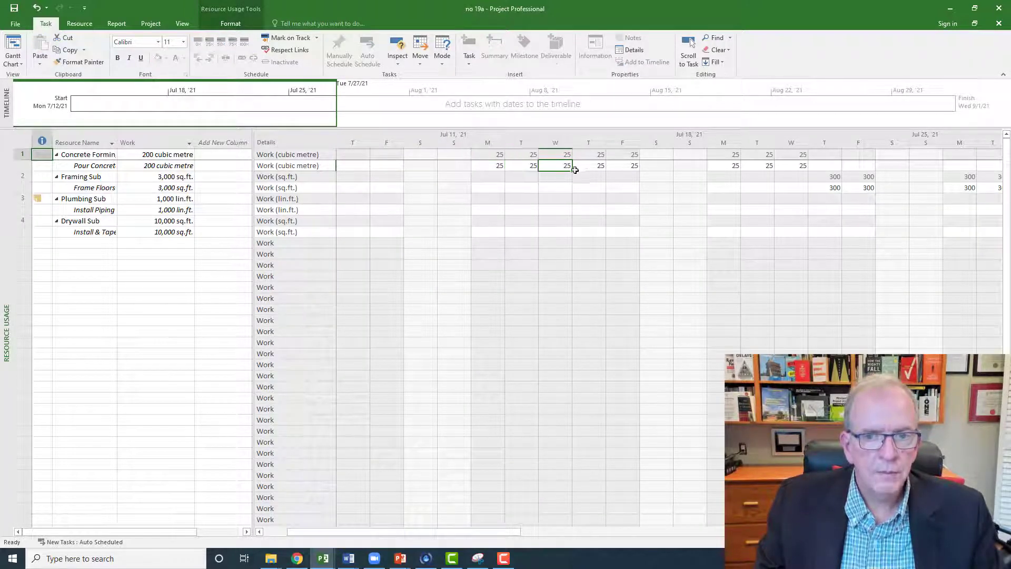
{"action": "left_click", "coordinate": [589, 168]}
{"action": "left_click", "coordinate": [725, 166]}
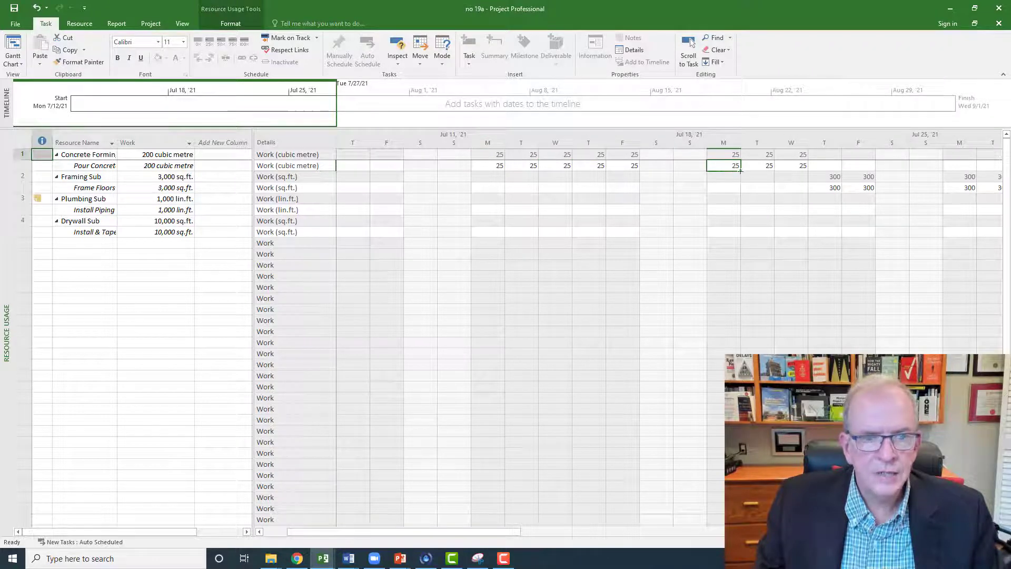
{"action": "left_click", "coordinate": [138, 166]}
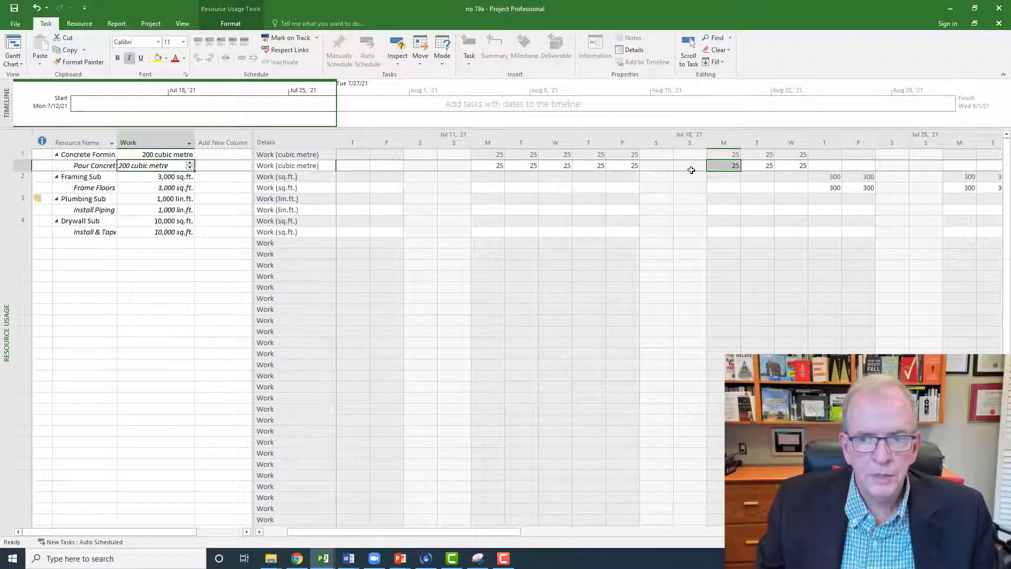
{"action": "left_click", "coordinate": [756, 166]}
{"action": "left_click", "coordinate": [786, 167]}
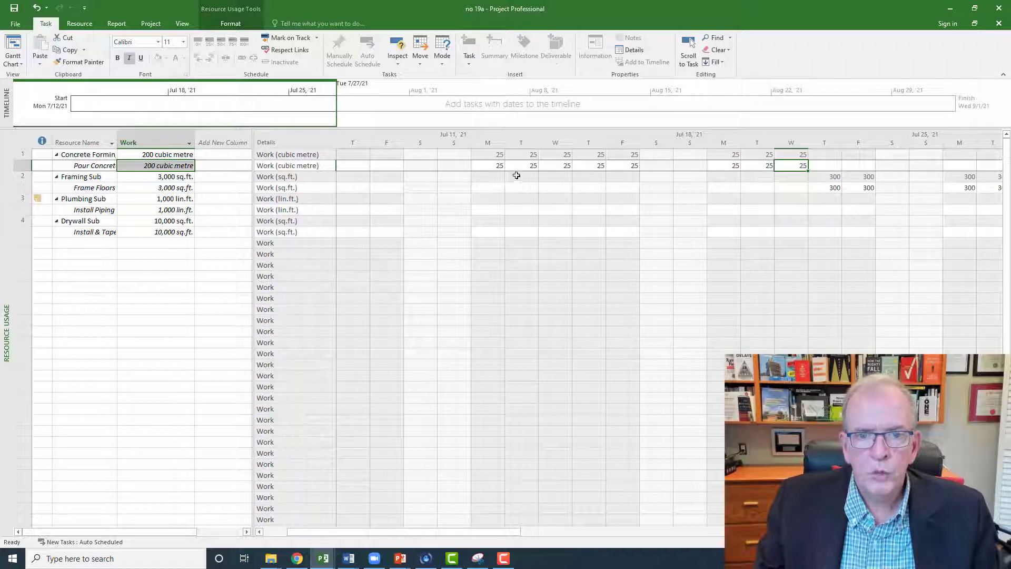
Step: Review the Pour Concrete assignment's daily quantities day by day for the week of July 12 to 16
{"action": "left_click", "coordinate": [497, 165]}
{"action": "left_click", "coordinate": [524, 166]}
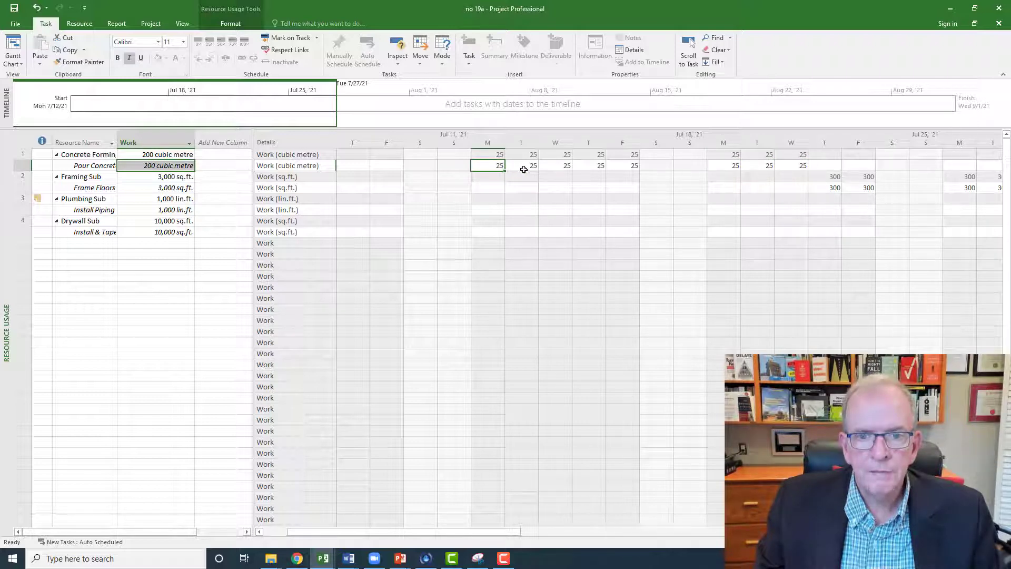
{"action": "left_click", "coordinate": [556, 167]}
{"action": "left_click", "coordinate": [588, 166]}
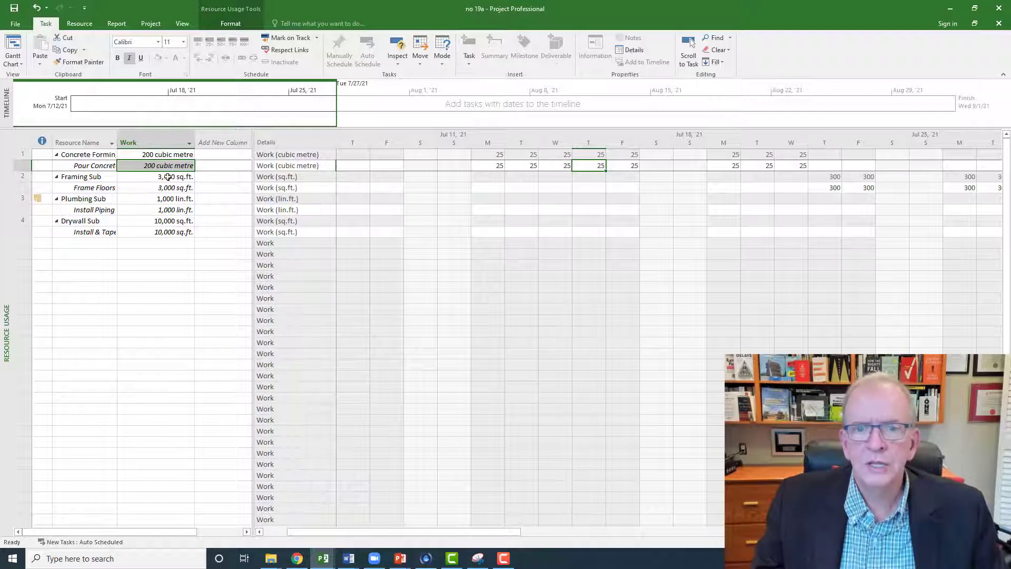
{"action": "left_click", "coordinate": [495, 168]}
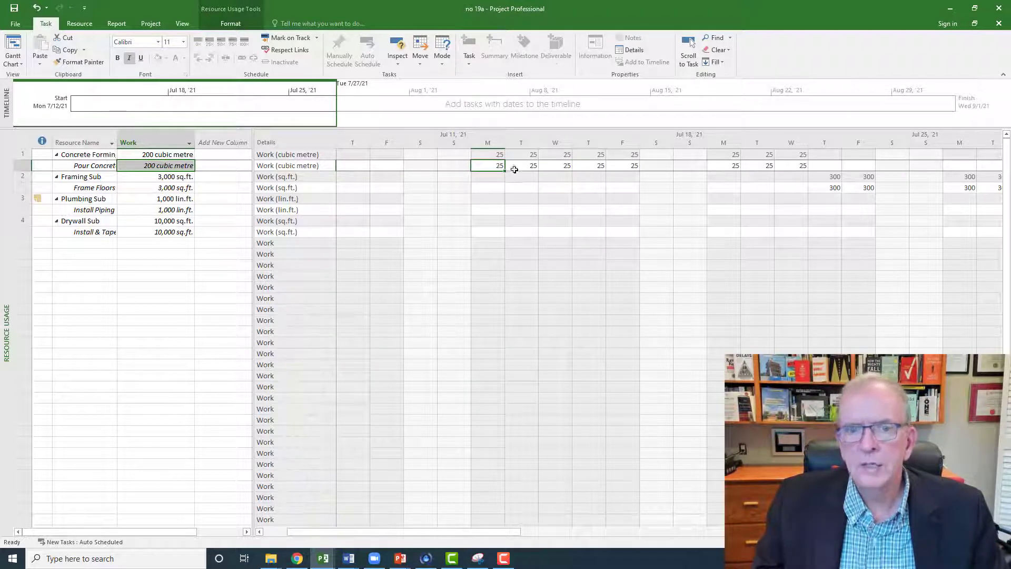
{"action": "left_click", "coordinate": [520, 166]}
{"action": "left_click", "coordinate": [550, 167]}
{"action": "left_click", "coordinate": [594, 167]}
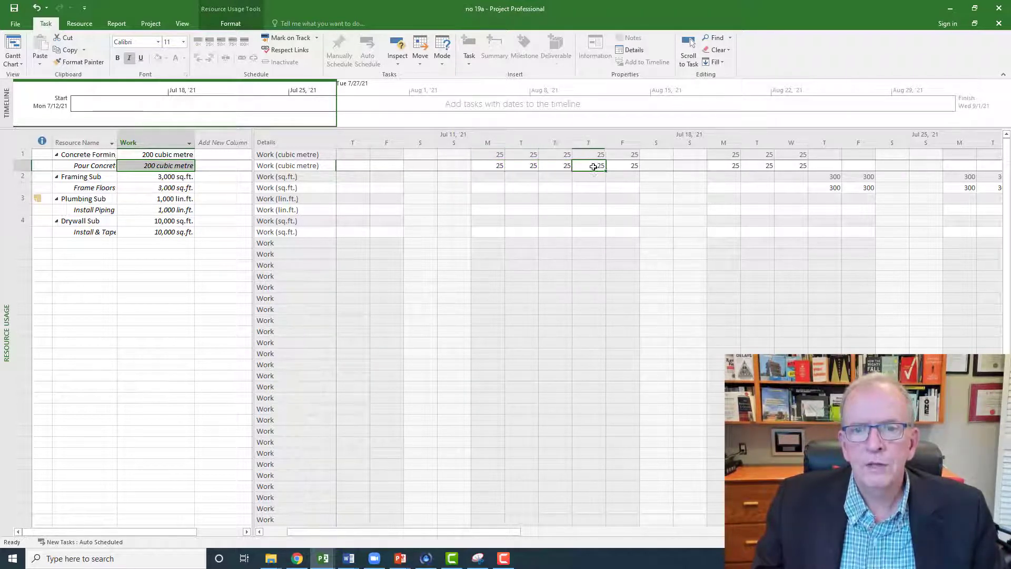
{"action": "left_click", "coordinate": [623, 167]}
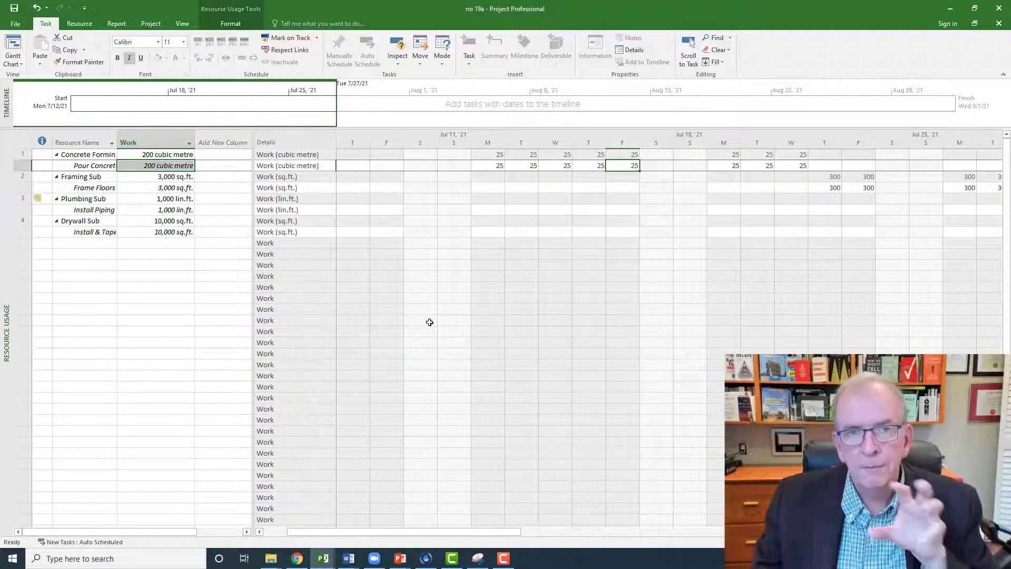
Step: Switch from the Resource Usage view to the Gantt Chart view
{"action": "right_click", "coordinate": [6, 184]}
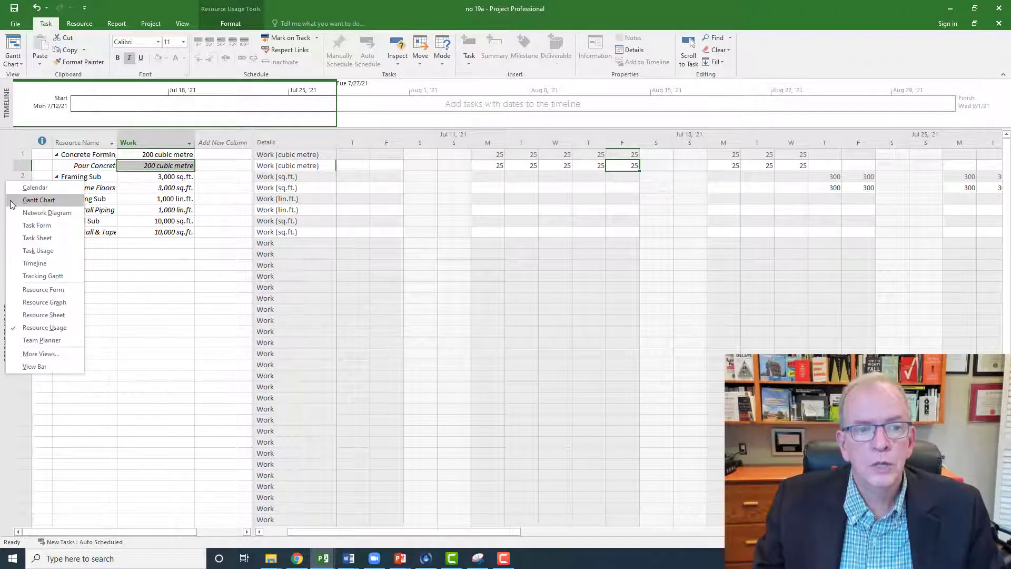
{"action": "left_click", "coordinate": [18, 199]}
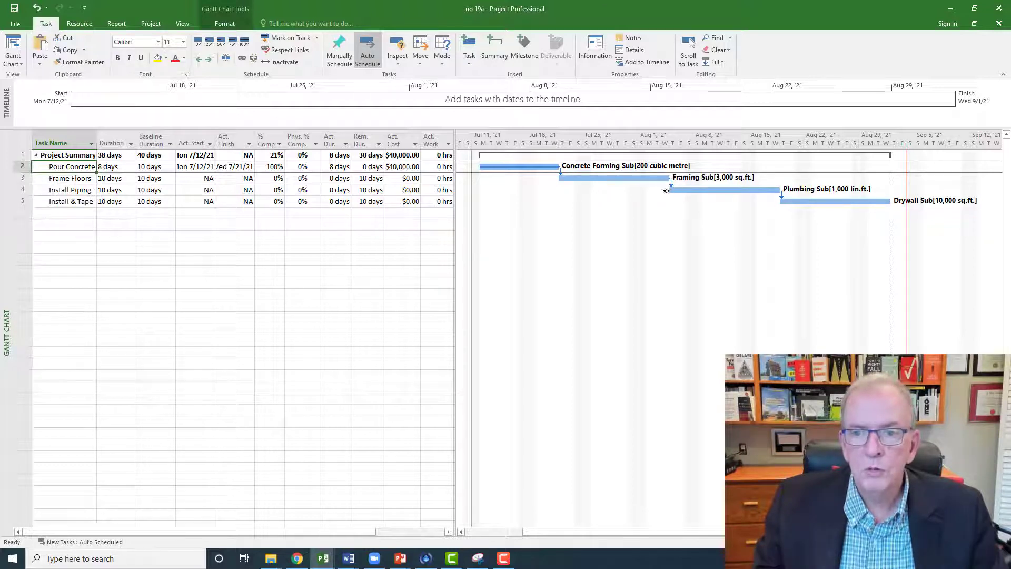
{"action": "mouse_move", "coordinate": [669, 179]}
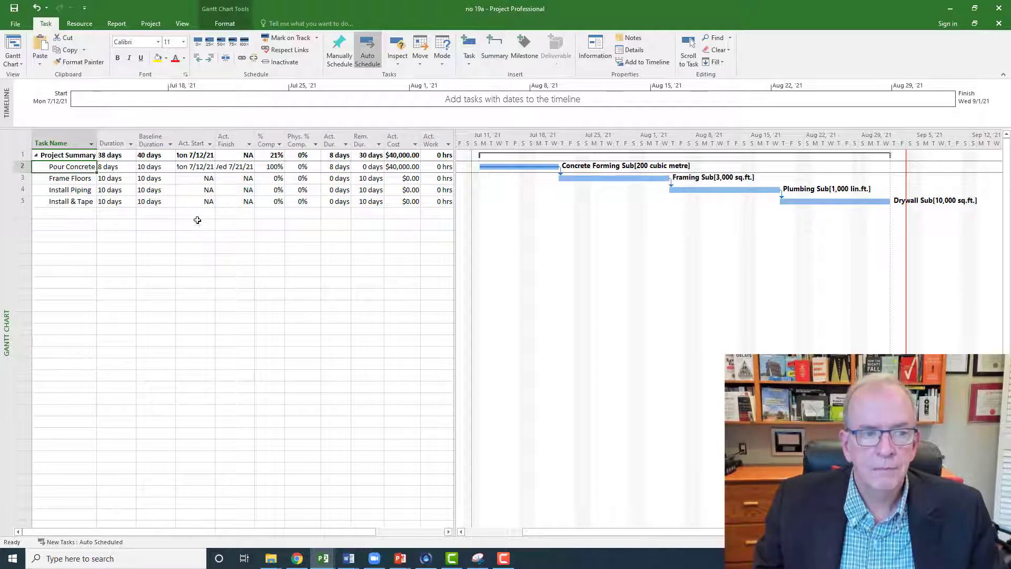
Step: Set the duration of the Frame Floors task to 12 days and mark the task as 100% complete
{"action": "left_click", "coordinate": [120, 179]}
{"action": "left_click", "coordinate": [131, 177]}
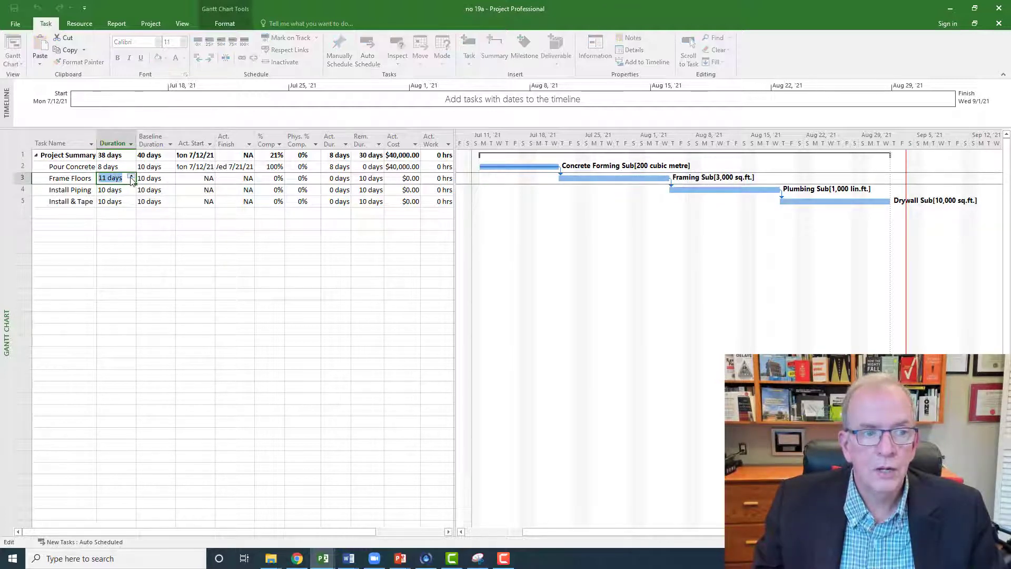
{"action": "left_click", "coordinate": [131, 177]}
{"action": "left_click", "coordinate": [52, 235]}
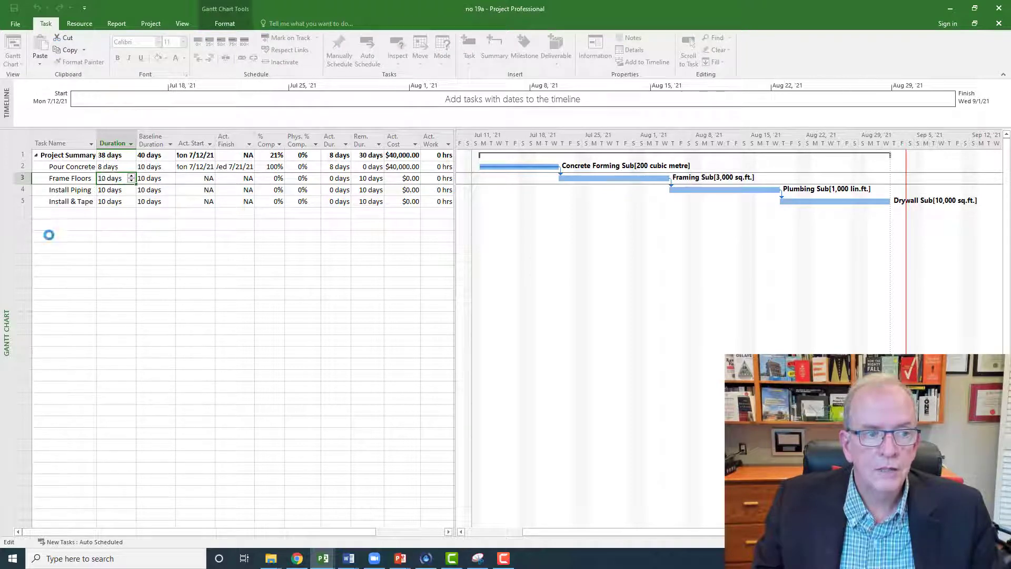
{"action": "left_click", "coordinate": [20, 179]}
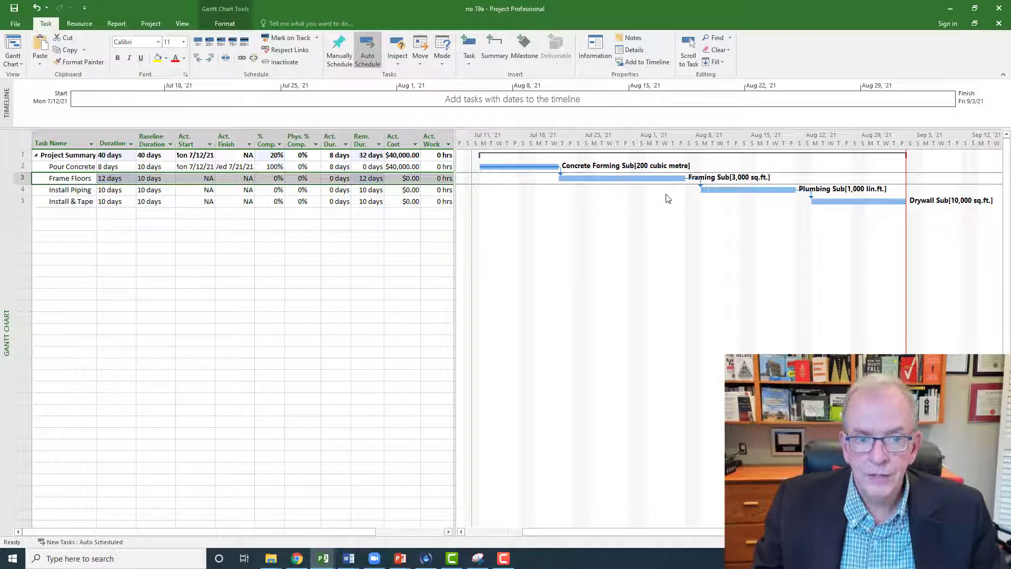
{"action": "left_click", "coordinate": [244, 42]}
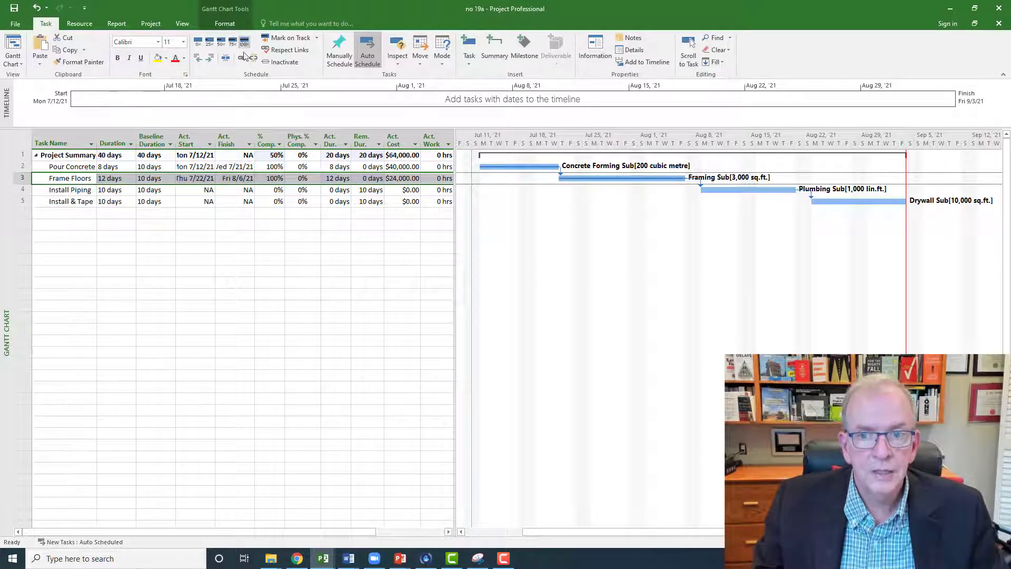
Step: Switch to the Resource Usage view and examine the Frame Floors assignment's daily quantities from July 22 to August 6
{"action": "right_click", "coordinate": [4, 201]}
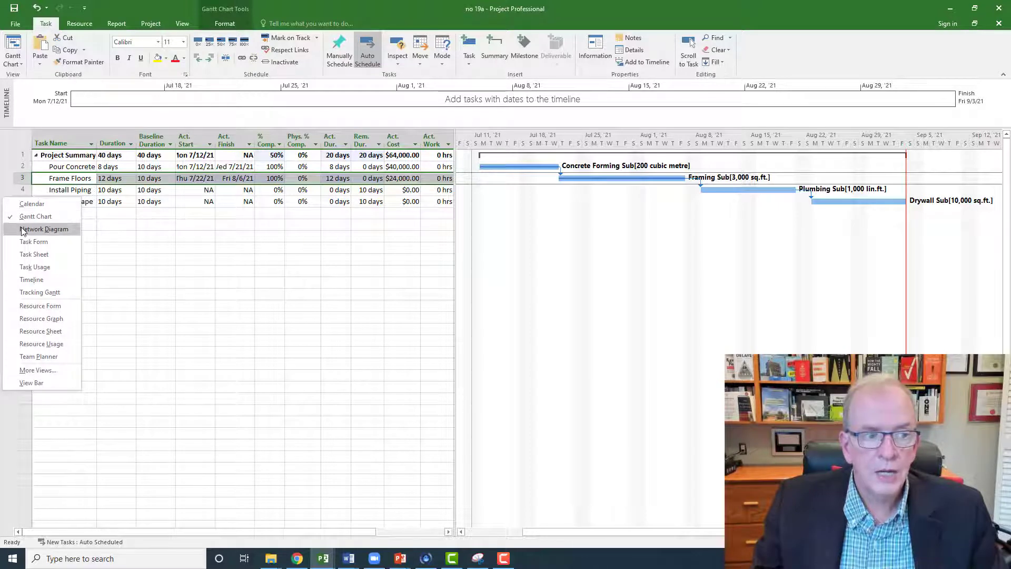
{"action": "left_click", "coordinate": [34, 344]}
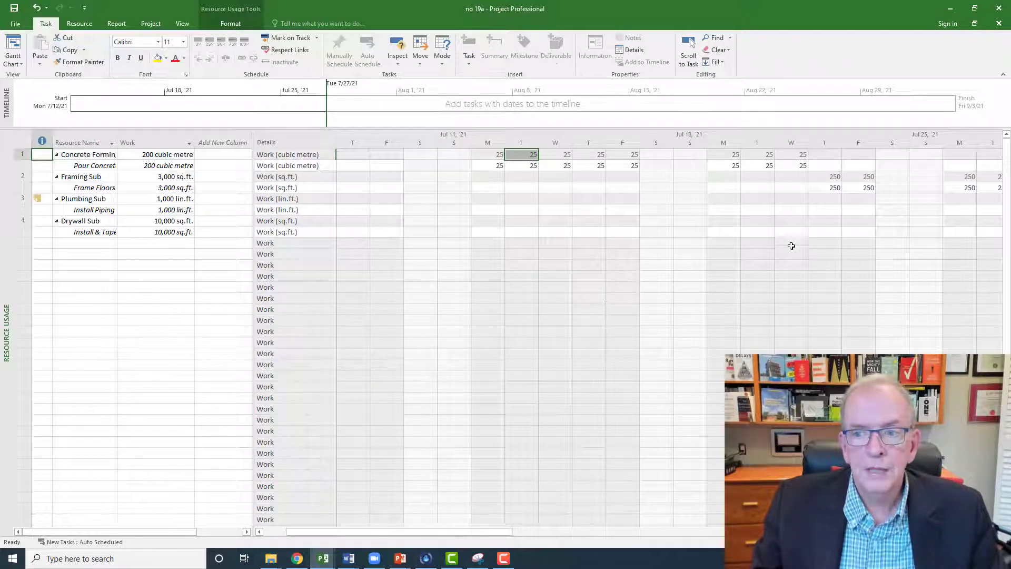
{"action": "left_click", "coordinate": [835, 190]}
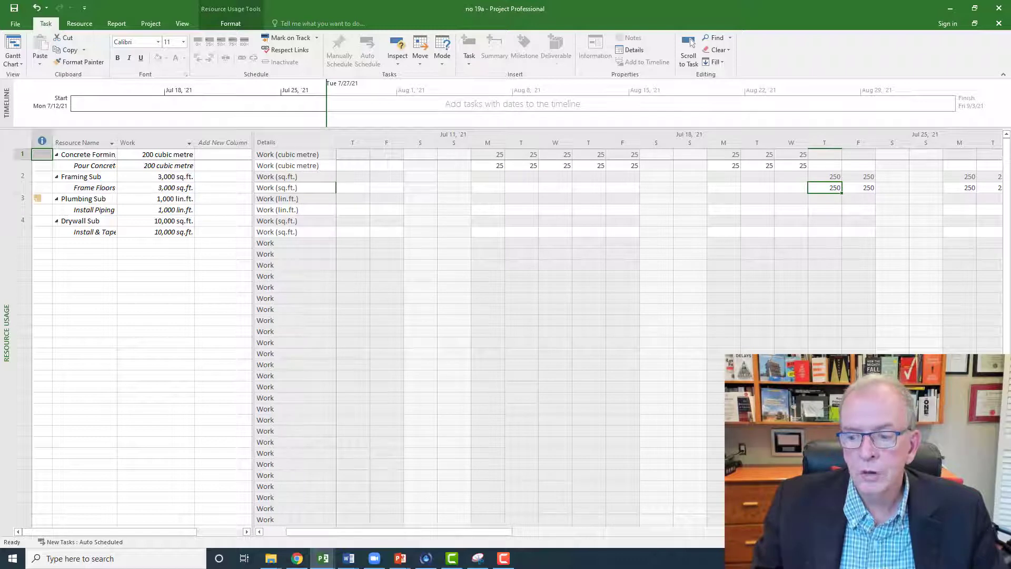
{"action": "left_click", "coordinate": [998, 532]}
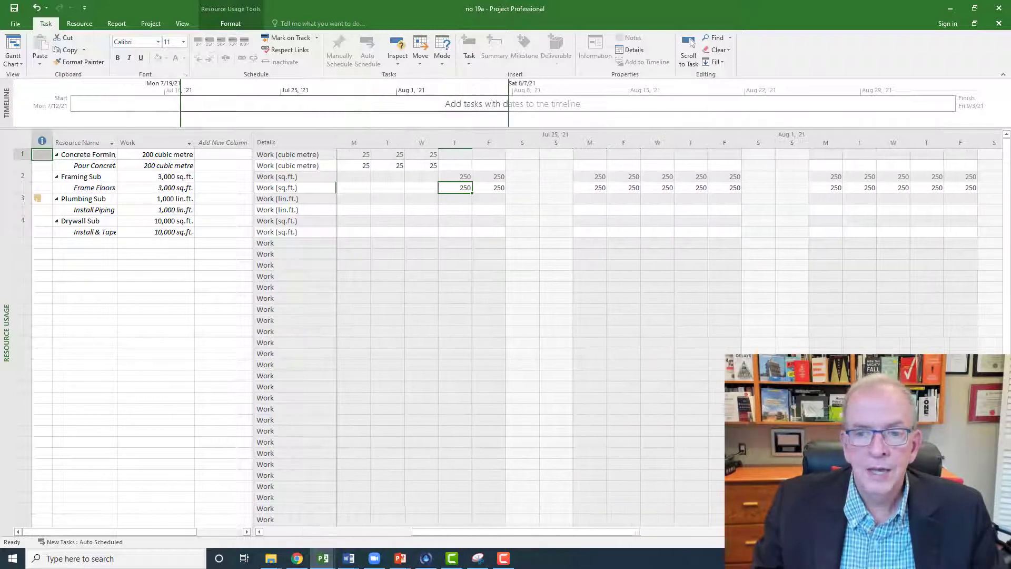
{"action": "left_click", "coordinate": [493, 188]}
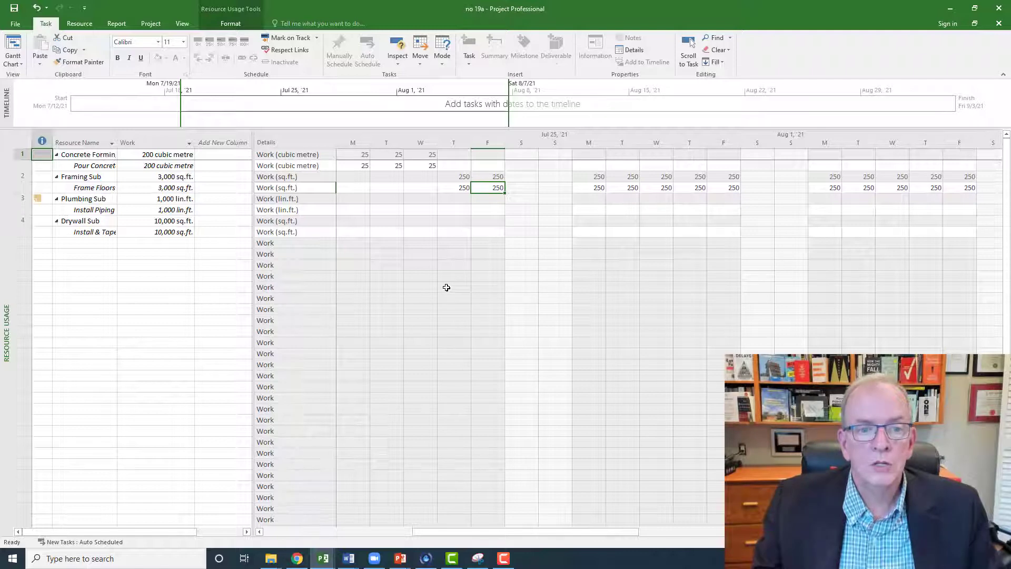
Step: Apply the Cost table to the Resource Usage view to show cost, baseline cost and variance
{"action": "right_click", "coordinate": [22, 141]}
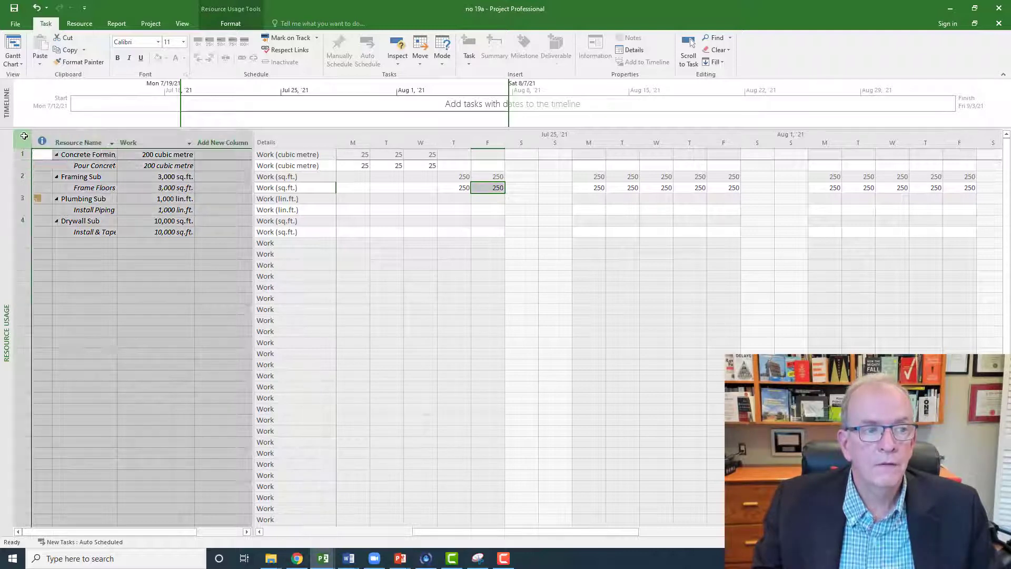
{"action": "left_click", "coordinate": [45, 155]}
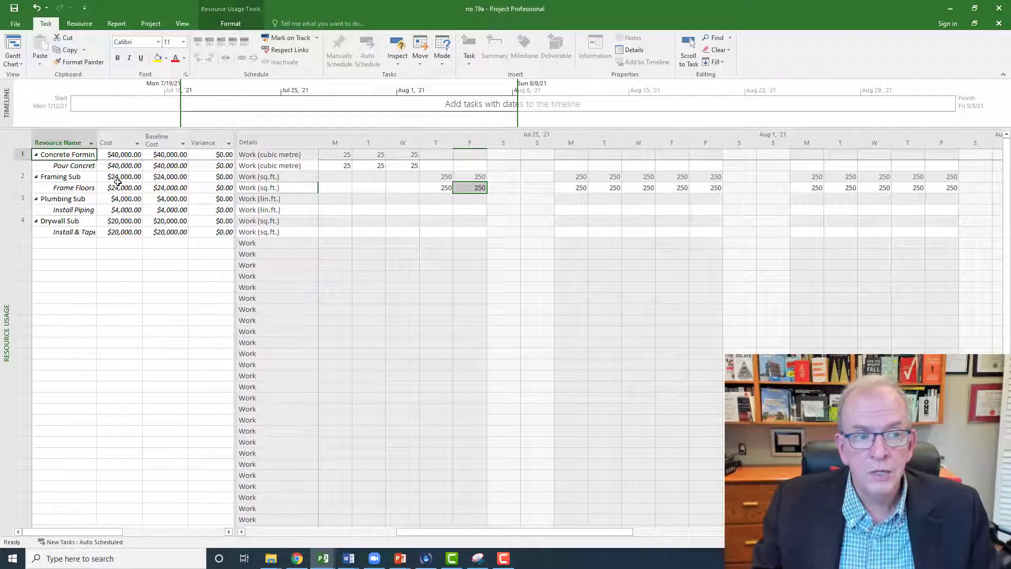
{"action": "right_click", "coordinate": [26, 145]}
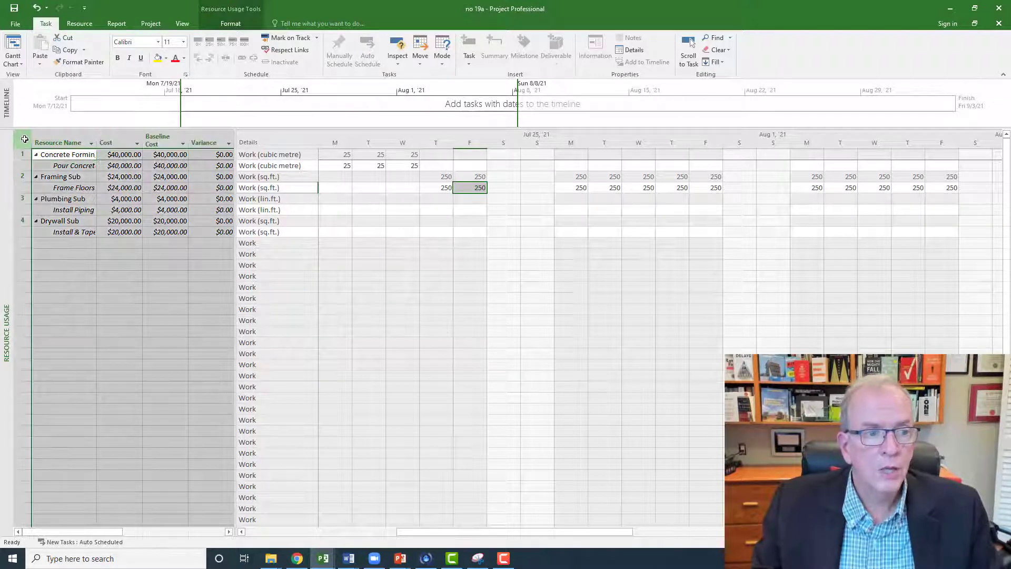
{"action": "key", "text": "Escape"}
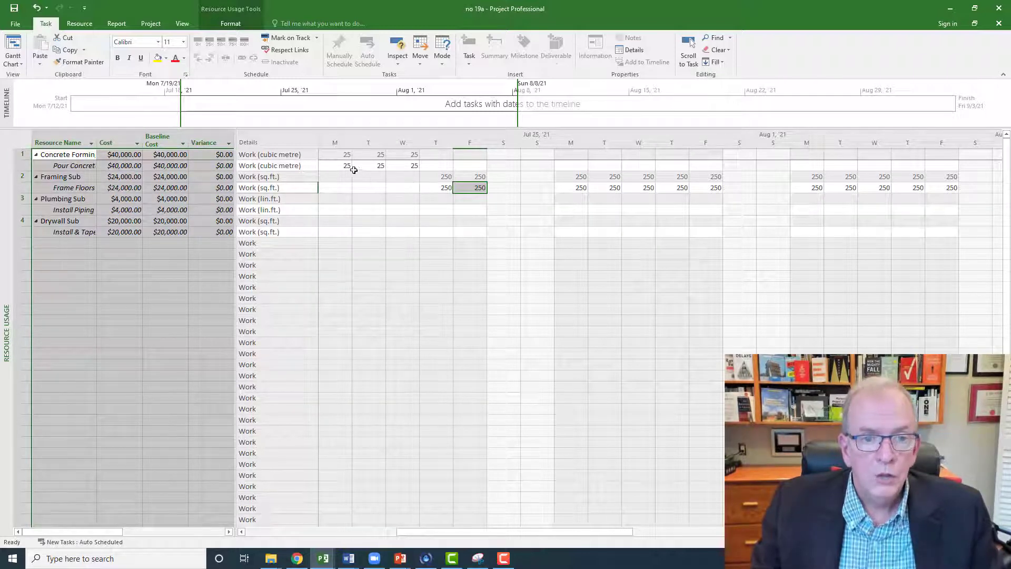
Step: Set the cost of the Pour Concrete assignment to $50,000 and check its cost variance
{"action": "left_click", "coordinate": [343, 165]}
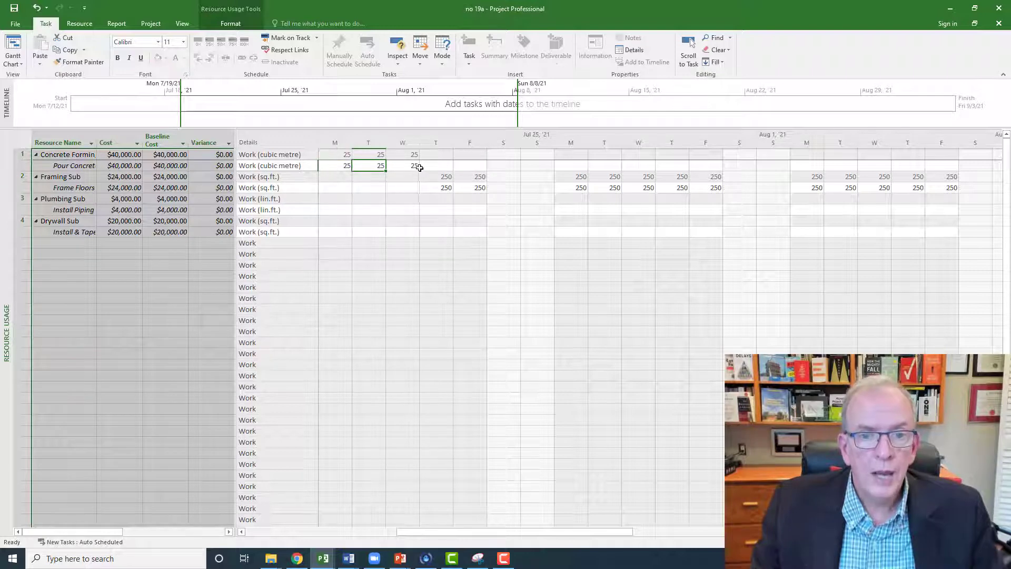
{"action": "left_click", "coordinate": [403, 165]}
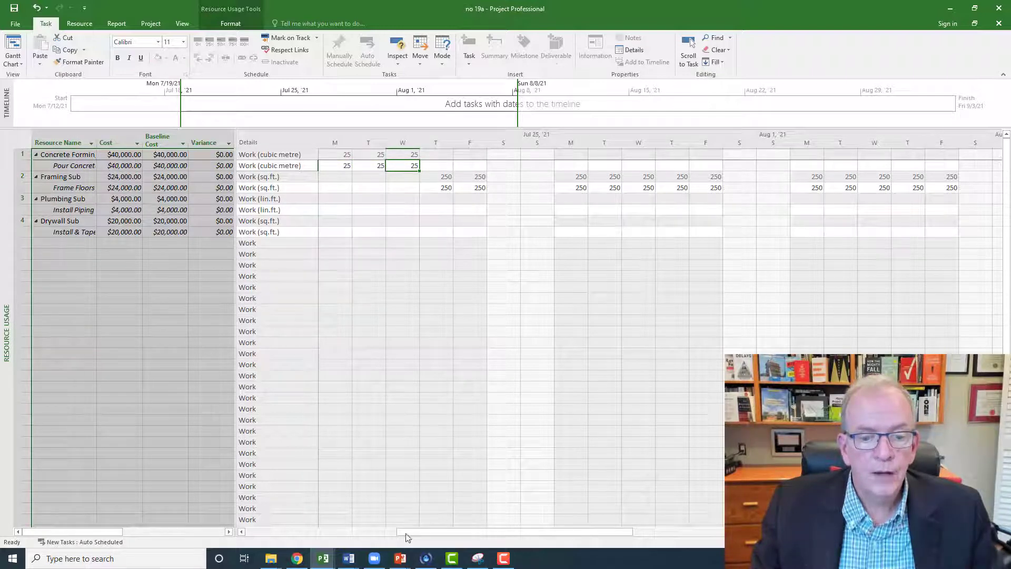
{"action": "left_click", "coordinate": [241, 532]}
{"action": "left_click", "coordinate": [242, 532]}
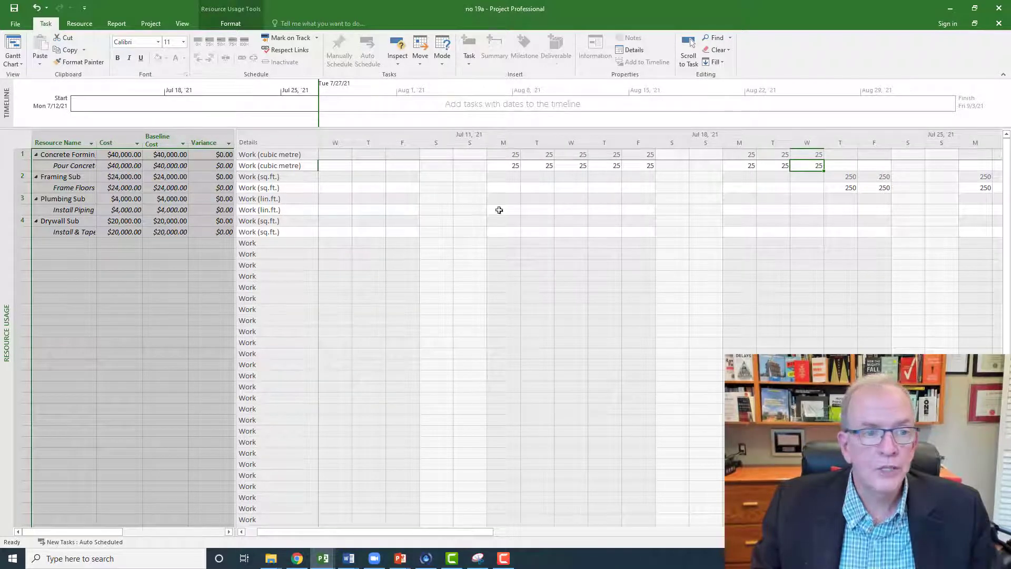
{"action": "left_click", "coordinate": [127, 167]}
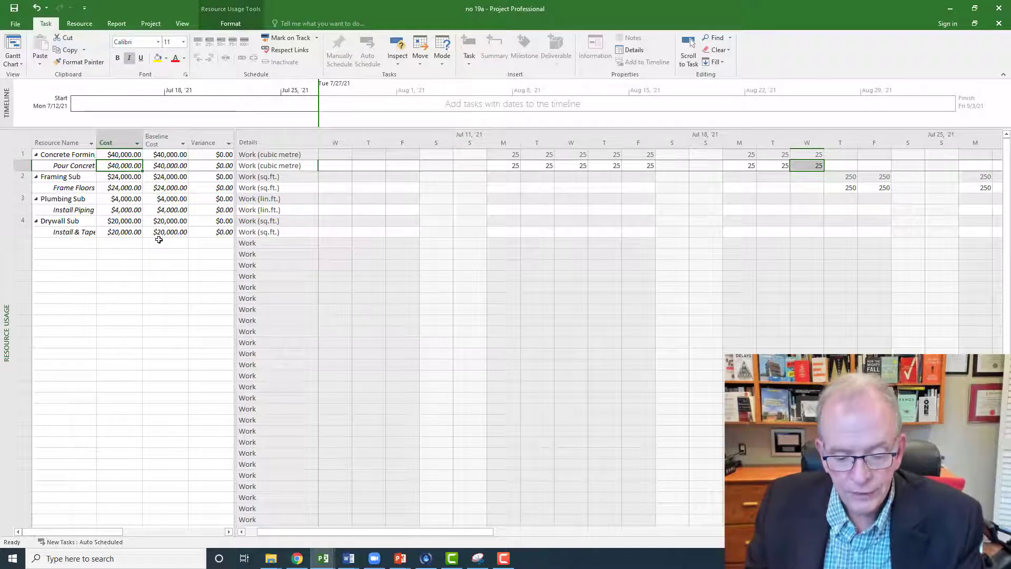
{"action": "type", "text": "500"}
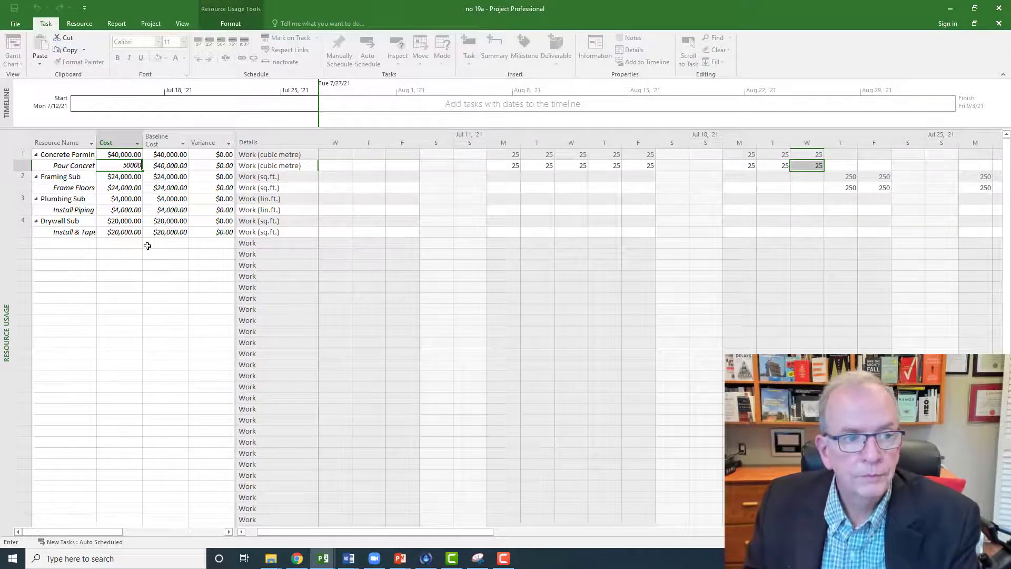
{"action": "left_click", "coordinate": [147, 246]}
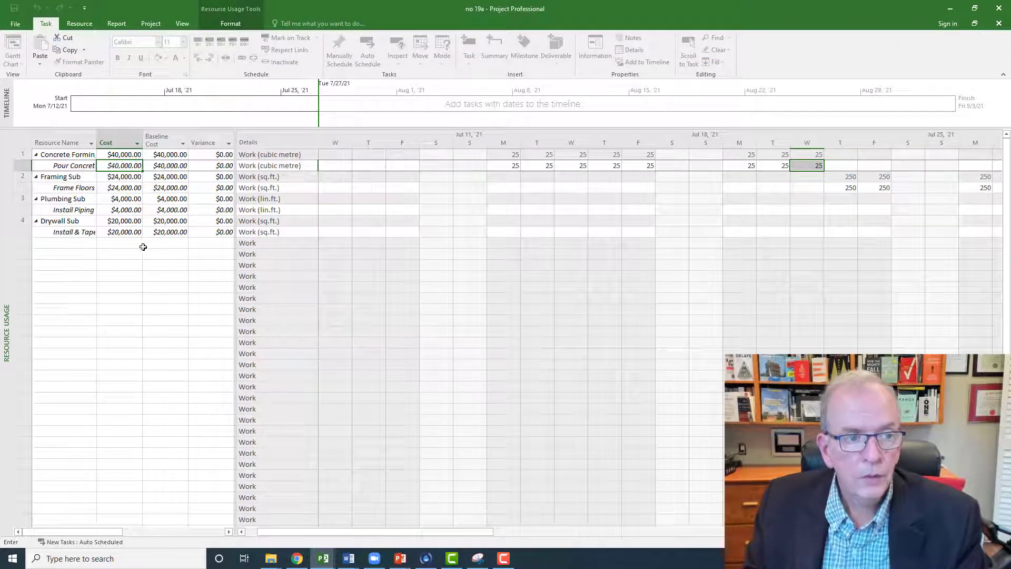
{"action": "left_click", "coordinate": [216, 166]}
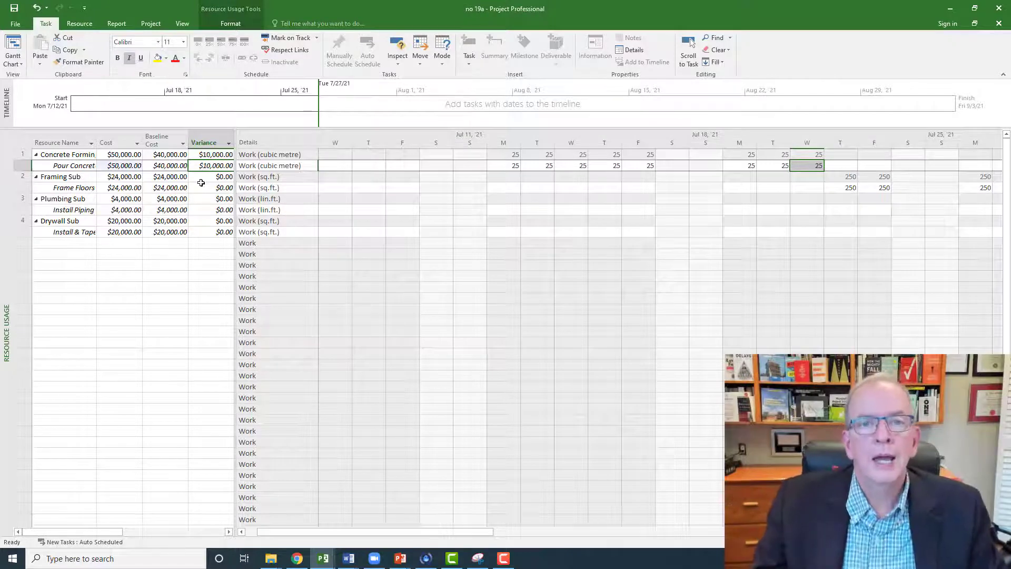
Step: Return to the Gantt Chart view to check the actual cost of the Pour Concrete task
{"action": "right_click", "coordinate": [7, 183]}
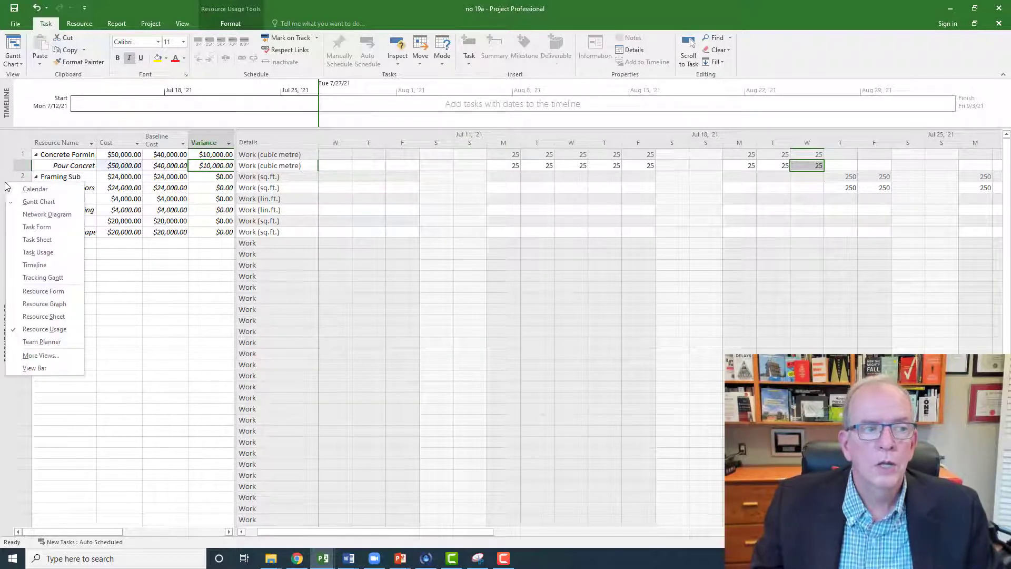
{"action": "left_click", "coordinate": [8, 203]}
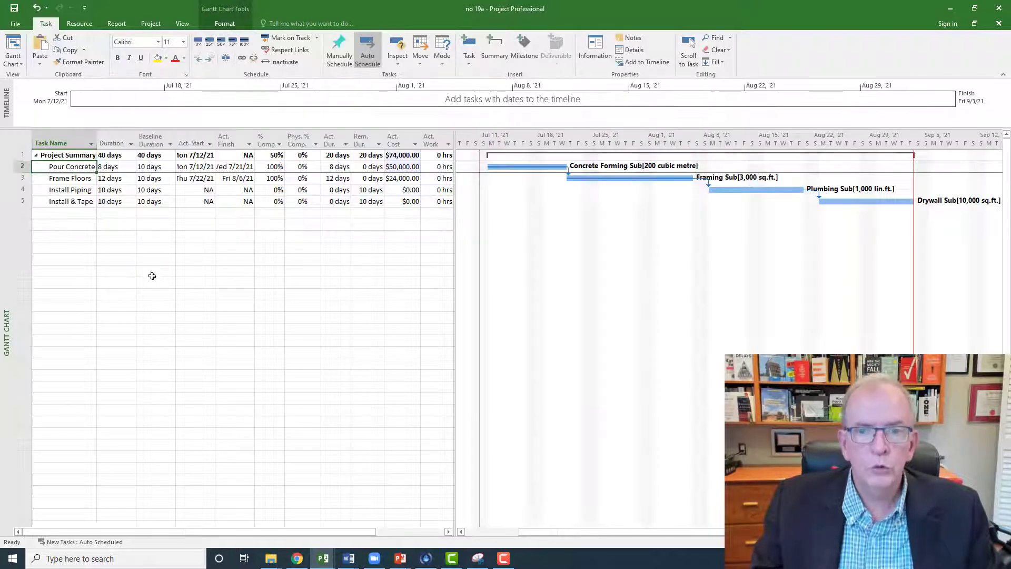